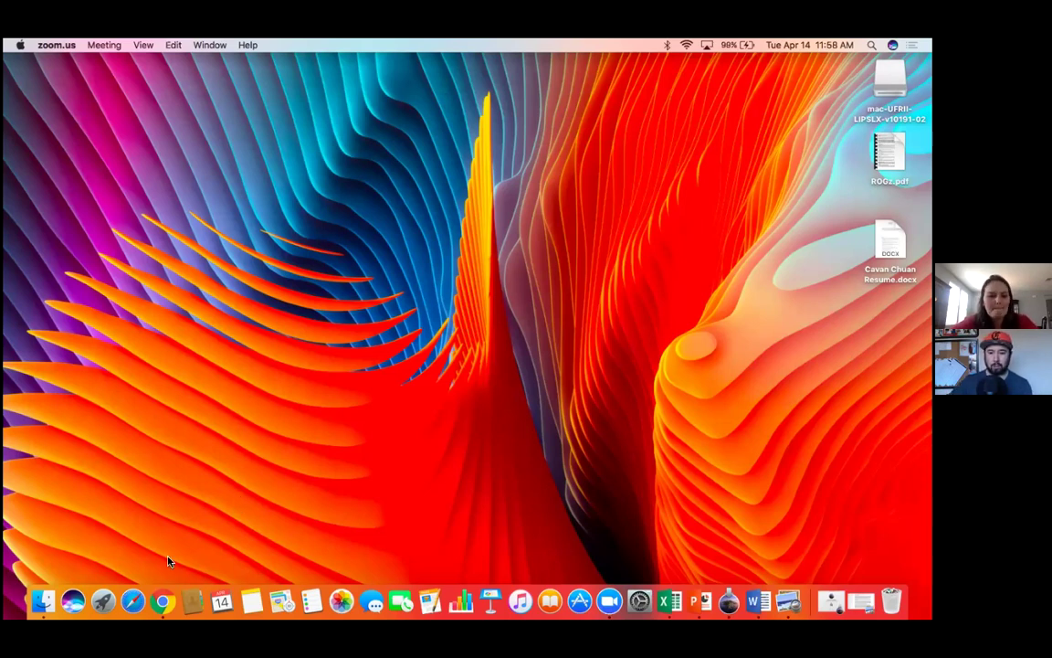
Step: Bring the Chrome window forward and switch to the Facebook Ad Center tab
{"action": "left_click", "coordinate": [160, 592]}
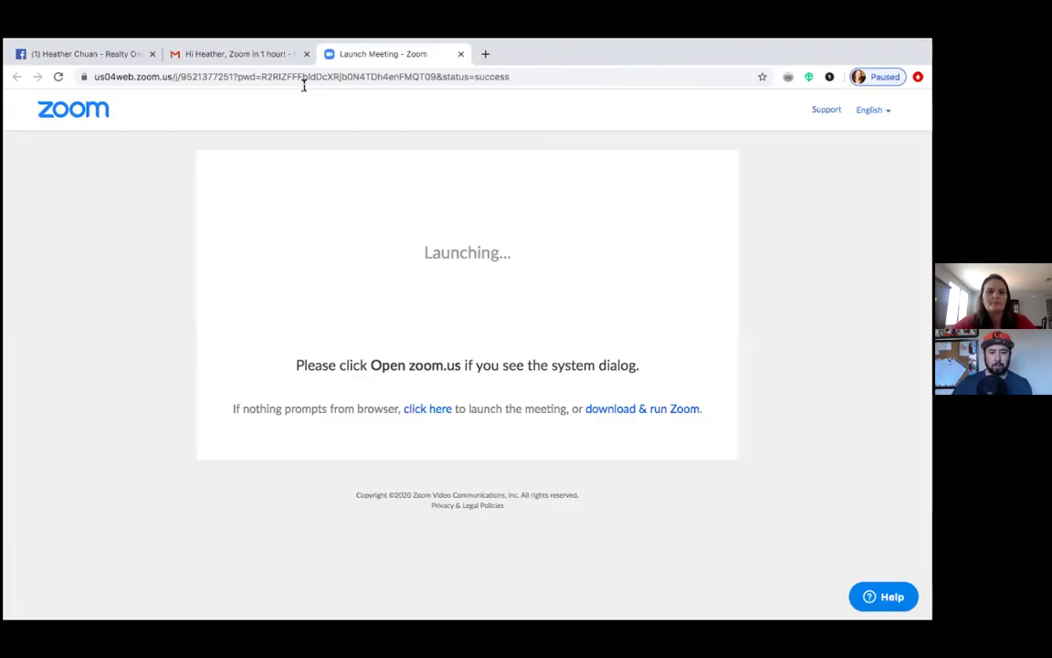
{"action": "left_click", "coordinate": [119, 55]}
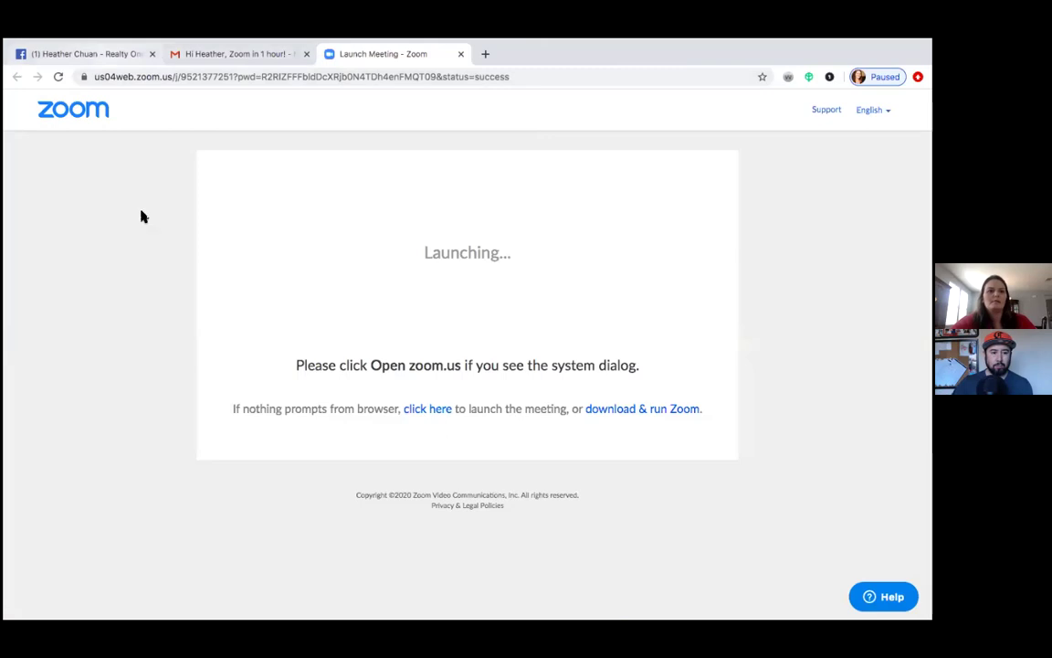
Step: Review the Ad Center summary, dismiss the Create Ad goal choices, and start a new campaign from Create
{"action": "scroll", "coordinate": [185, 315], "scroll_direction": "up", "scroll_amount": 2}
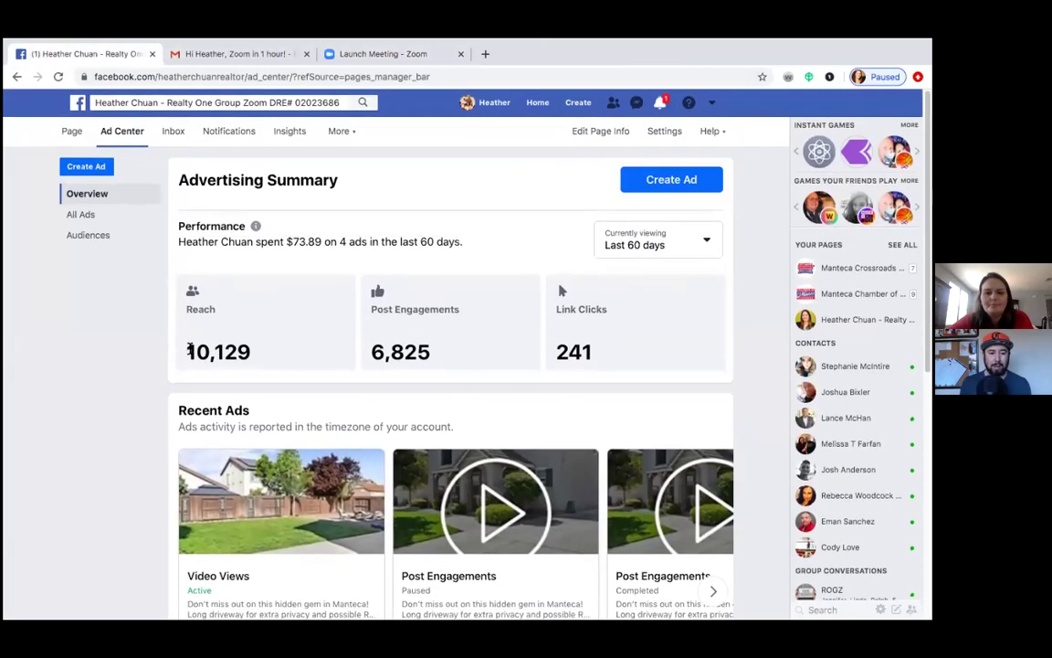
{"action": "scroll", "coordinate": [188, 348], "scroll_direction": "down", "scroll_amount": 3}
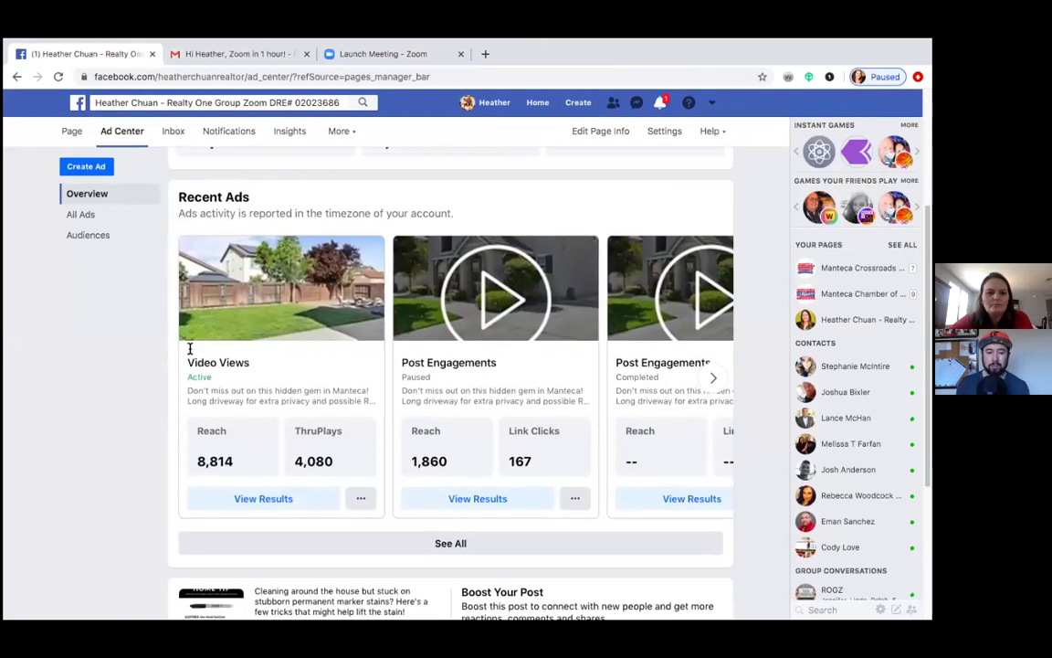
{"action": "scroll", "coordinate": [188, 348], "scroll_direction": "up", "scroll_amount": 3}
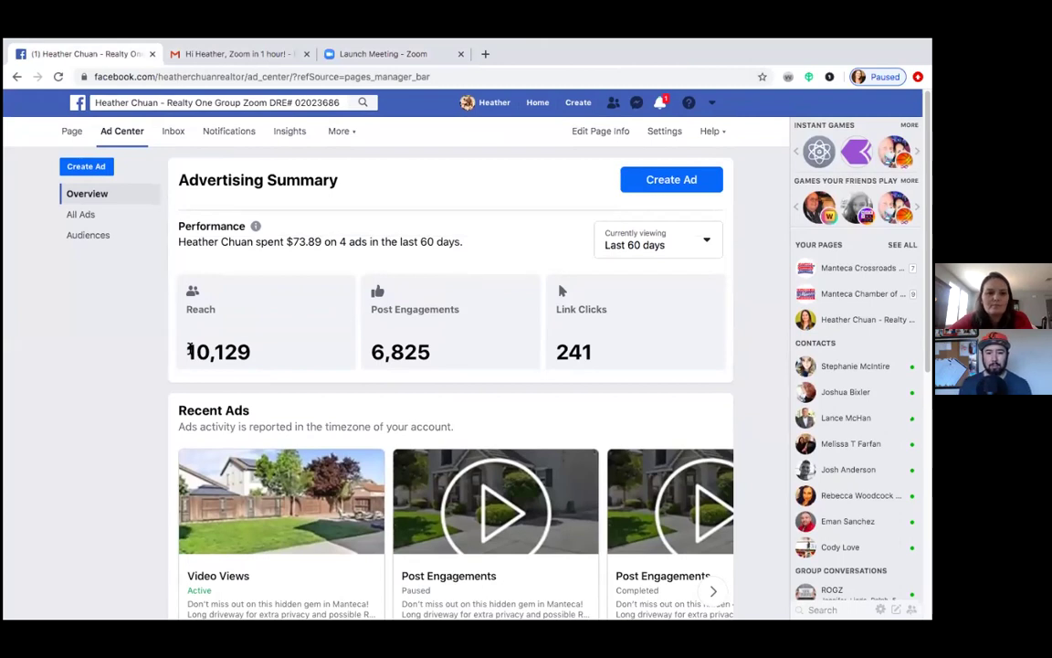
{"action": "left_click", "coordinate": [669, 182]}
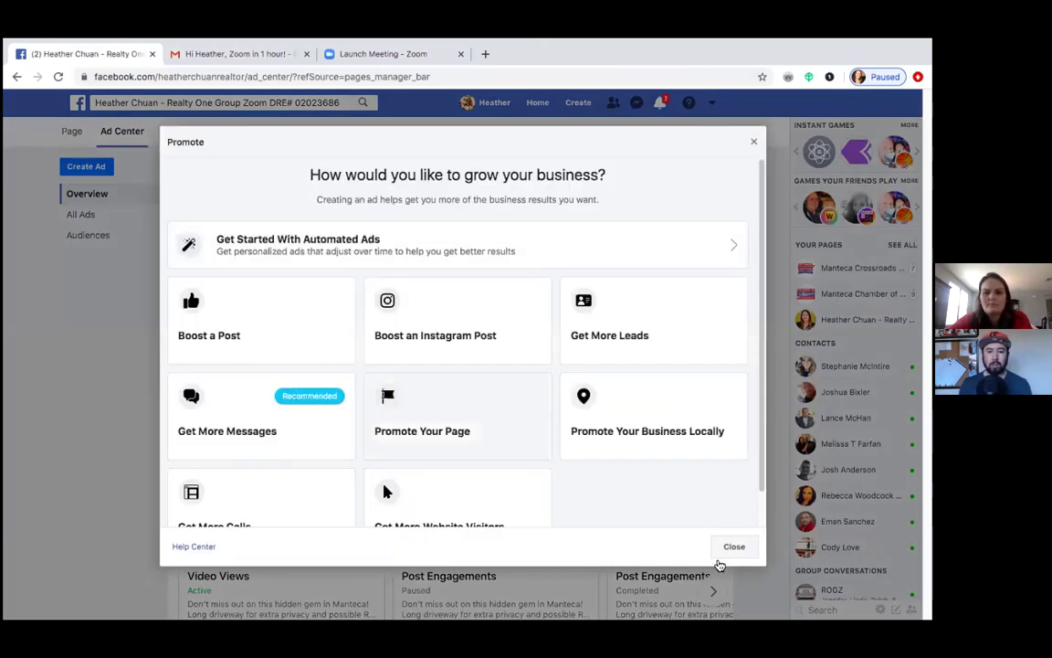
{"action": "left_click", "coordinate": [731, 548]}
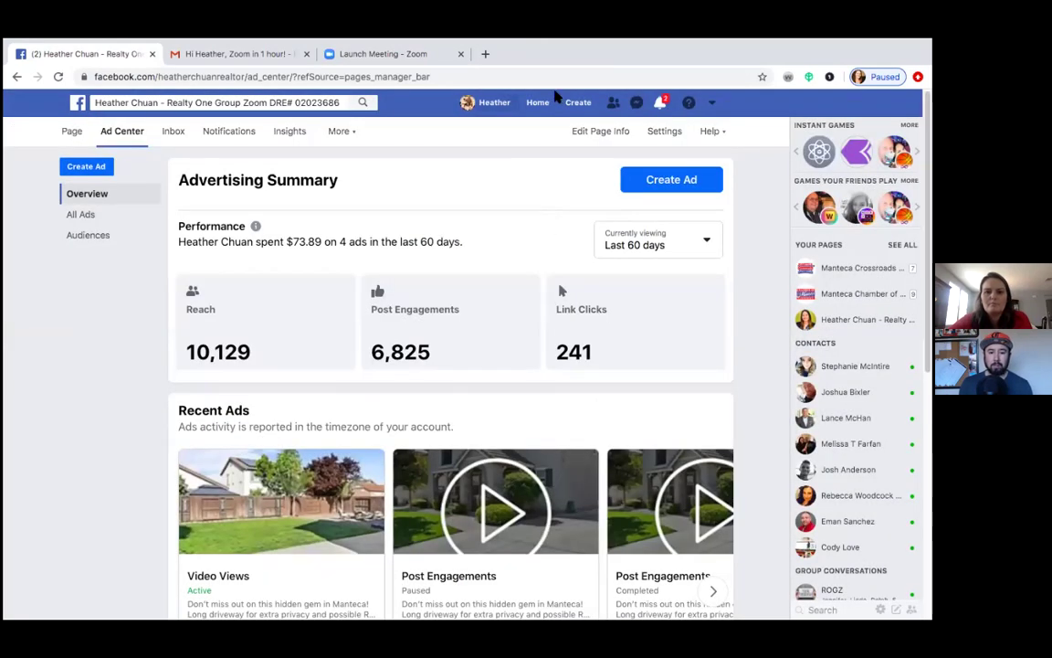
{"action": "left_click", "coordinate": [580, 104]}
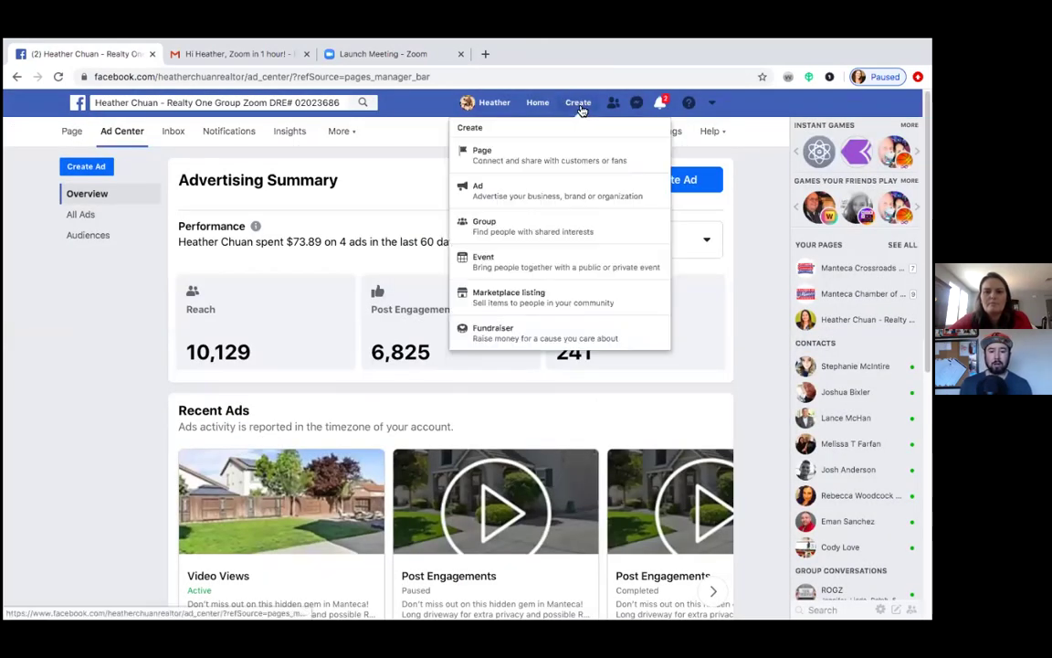
{"action": "left_click", "coordinate": [533, 193]}
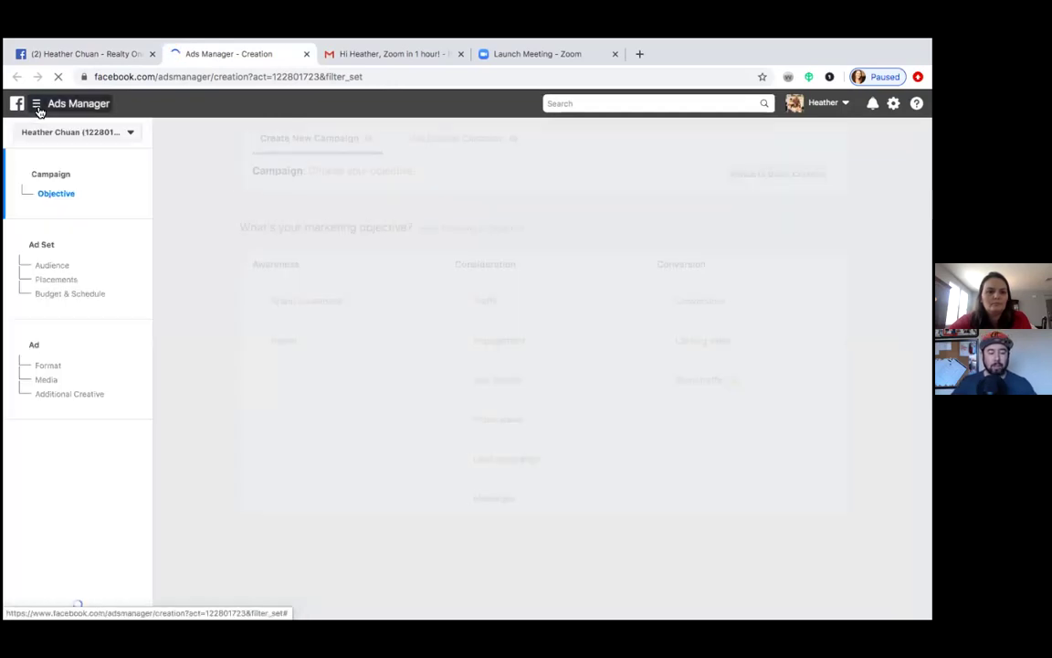
Step: Go to the Ads Manager campaigns overview for April 1–14, 2020 through the navigation menu
{"action": "left_click", "coordinate": [46, 241]}
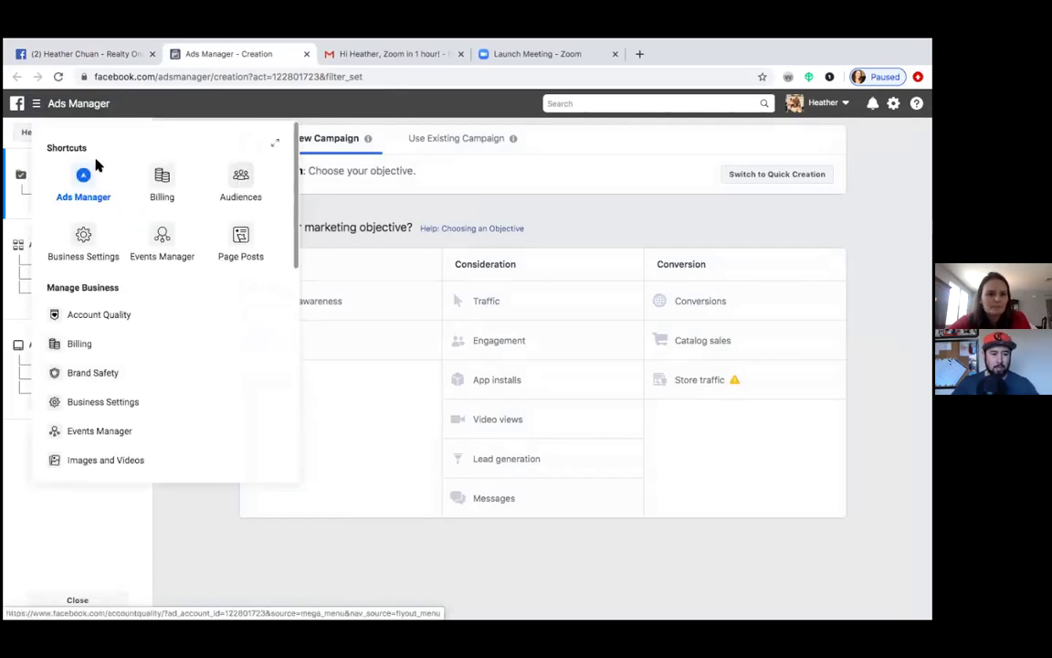
{"action": "left_click", "coordinate": [91, 188]}
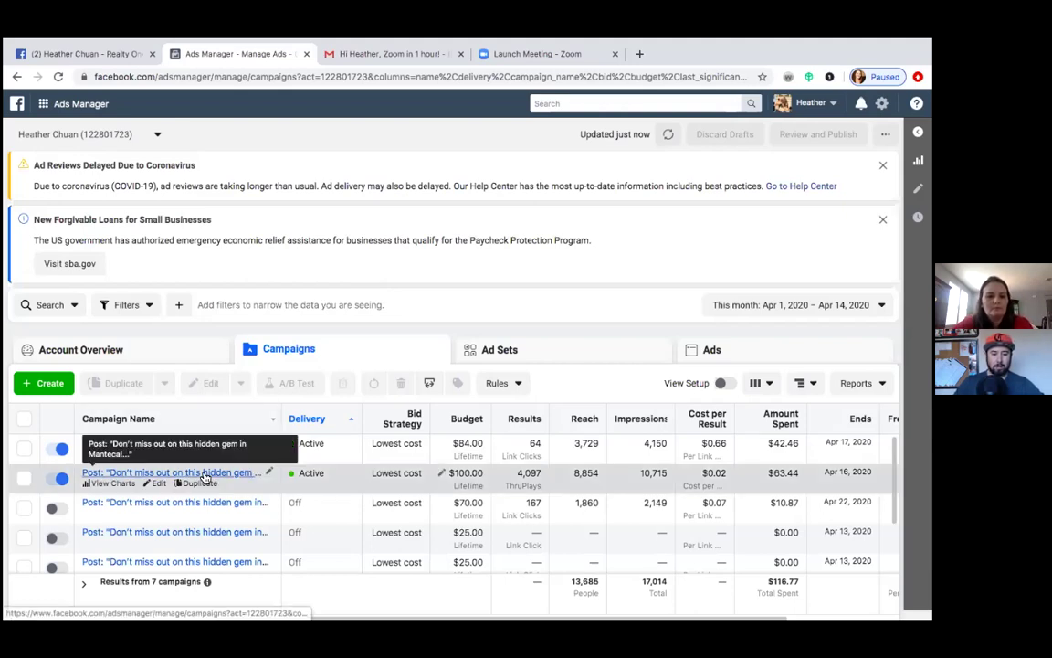
Step: Start renaming the active video views campaign, currently named 'Don't miss out…'
{"action": "left_click", "coordinate": [271, 475]}
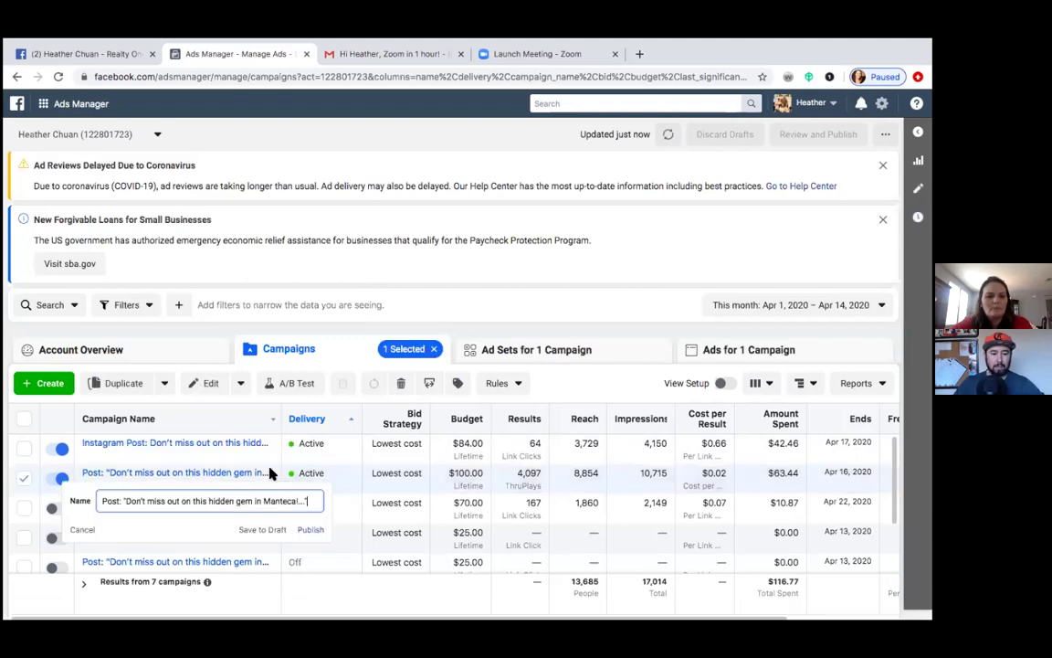
{"action": "left_click", "coordinate": [270, 465]}
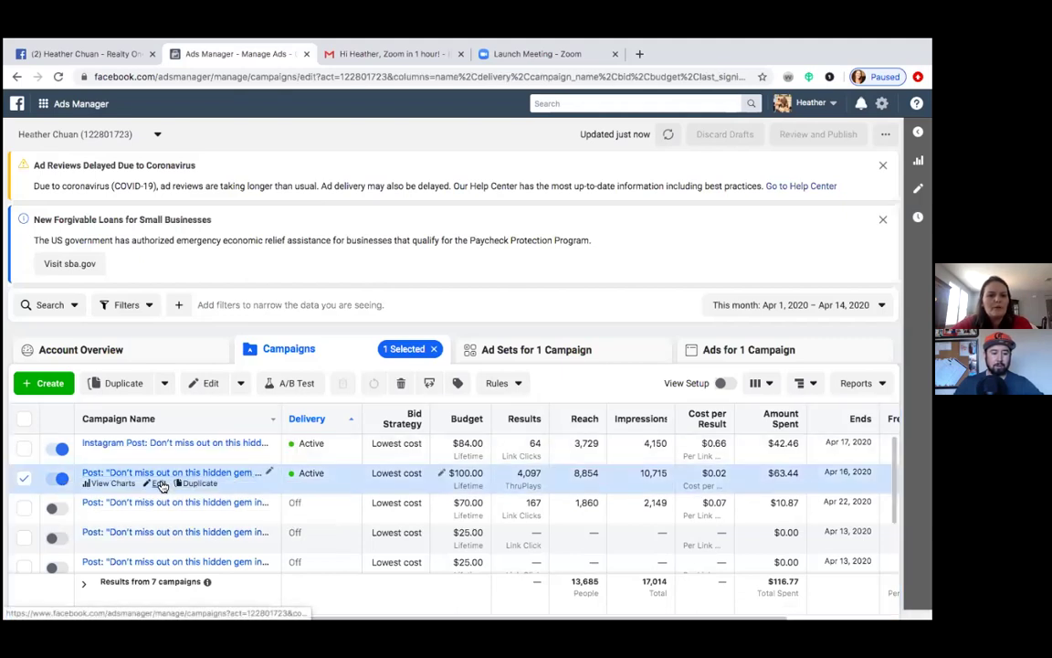
{"action": "left_click", "coordinate": [160, 483]}
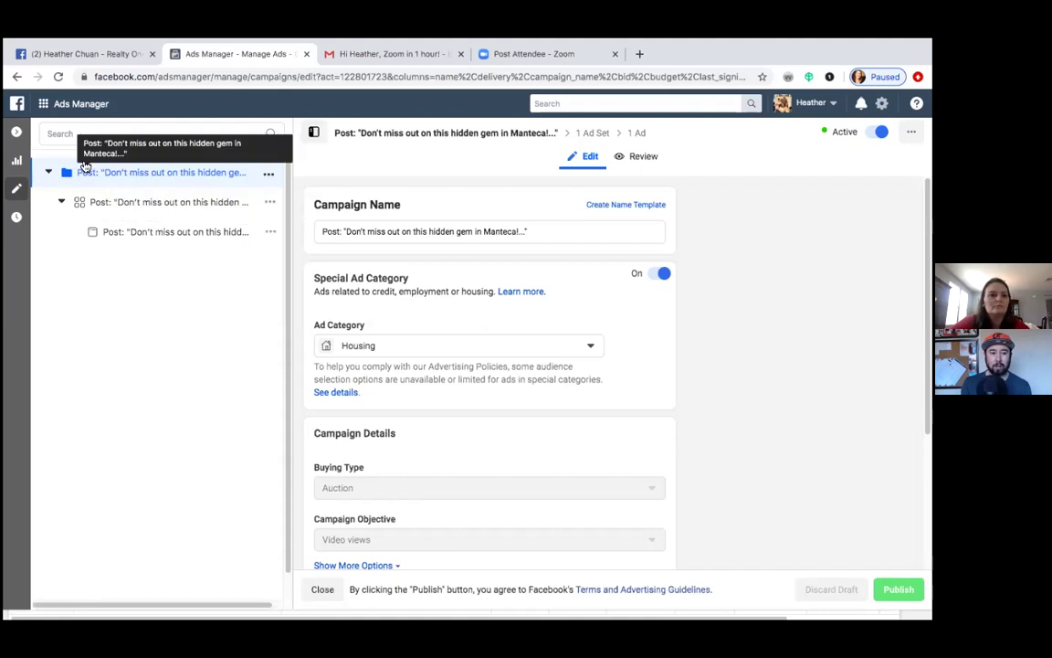
{"action": "left_click", "coordinate": [21, 135]}
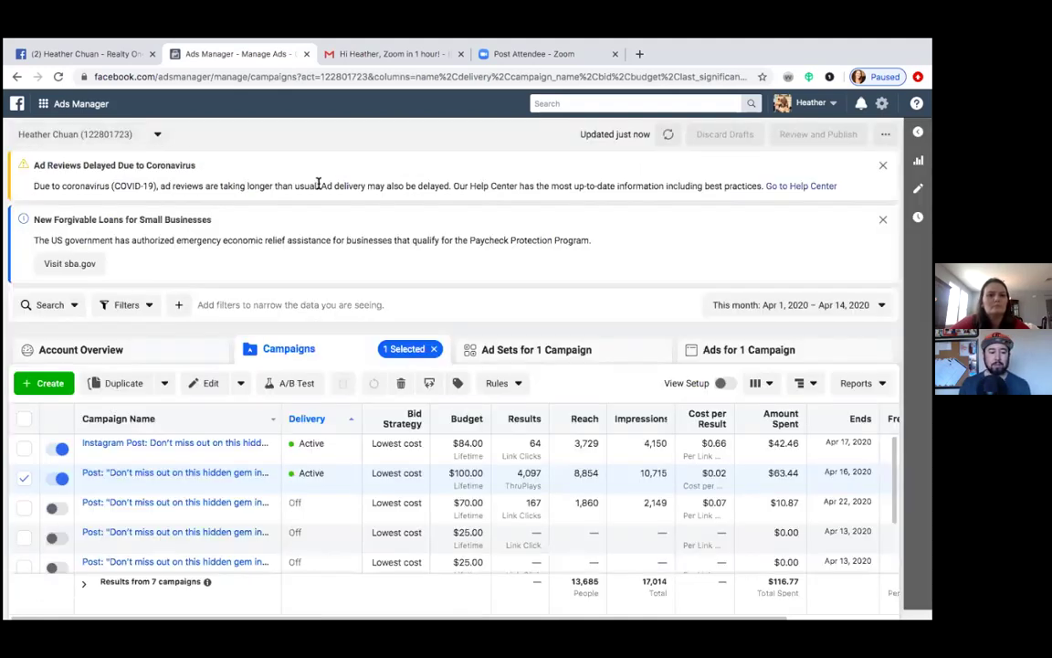
Step: Deselect the video views campaign and review the Instagram Post campaign's Housing category and Traffic objective settings
{"action": "left_click", "coordinate": [25, 477]}
{"action": "left_click", "coordinate": [158, 454]}
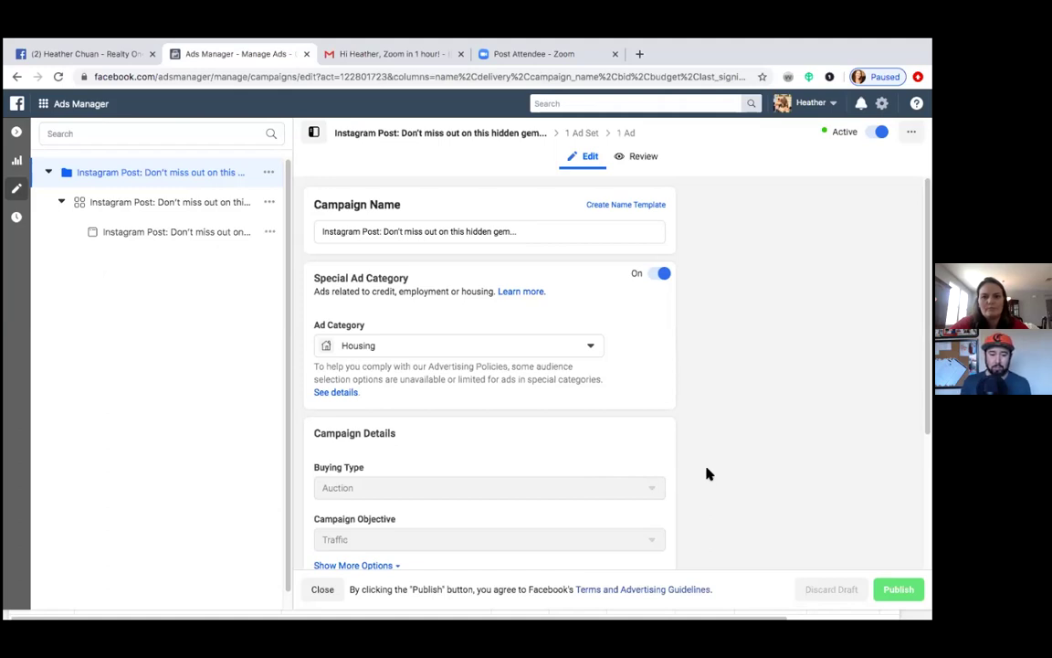
{"action": "scroll", "coordinate": [706, 469], "scroll_direction": "down", "scroll_amount": 2}
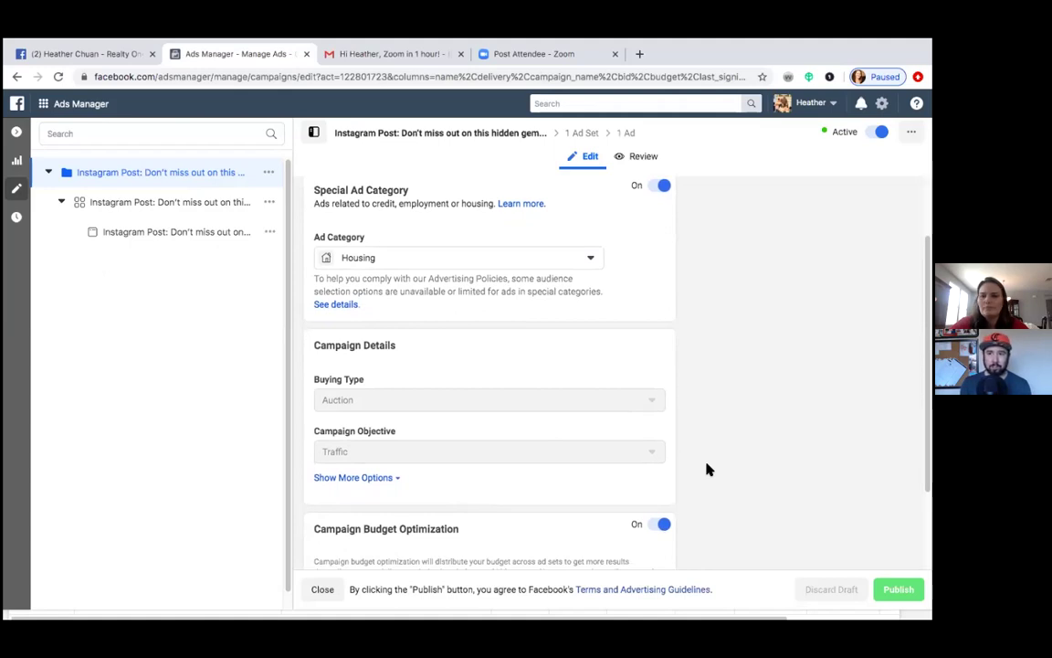
{"action": "scroll", "coordinate": [706, 469], "scroll_direction": "down", "scroll_amount": 3}
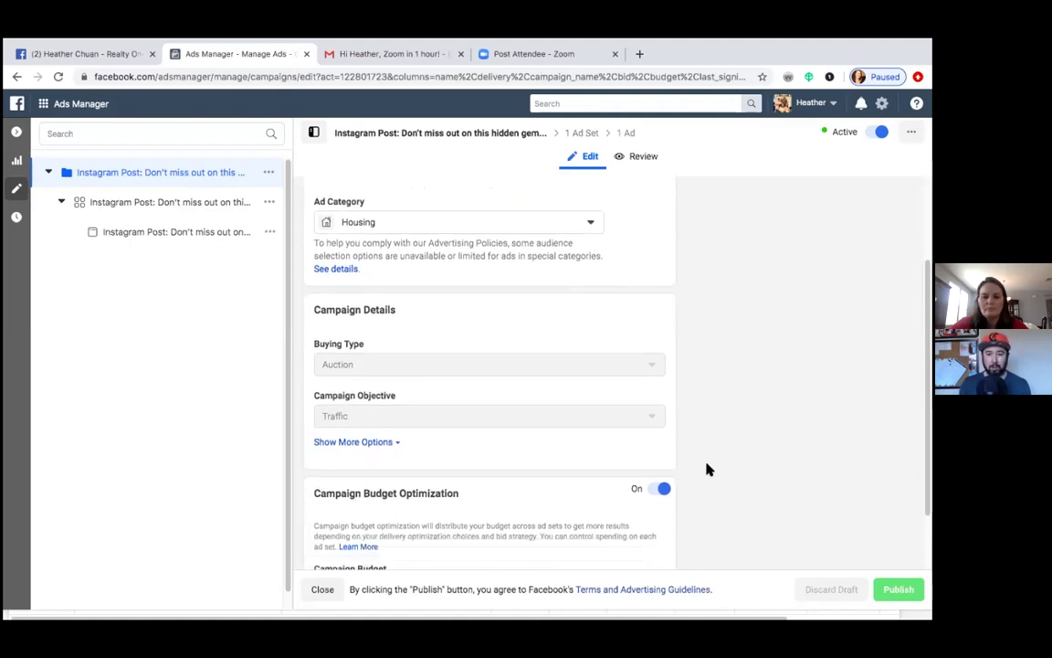
{"action": "scroll", "coordinate": [706, 470], "scroll_direction": "up", "scroll_amount": 2}
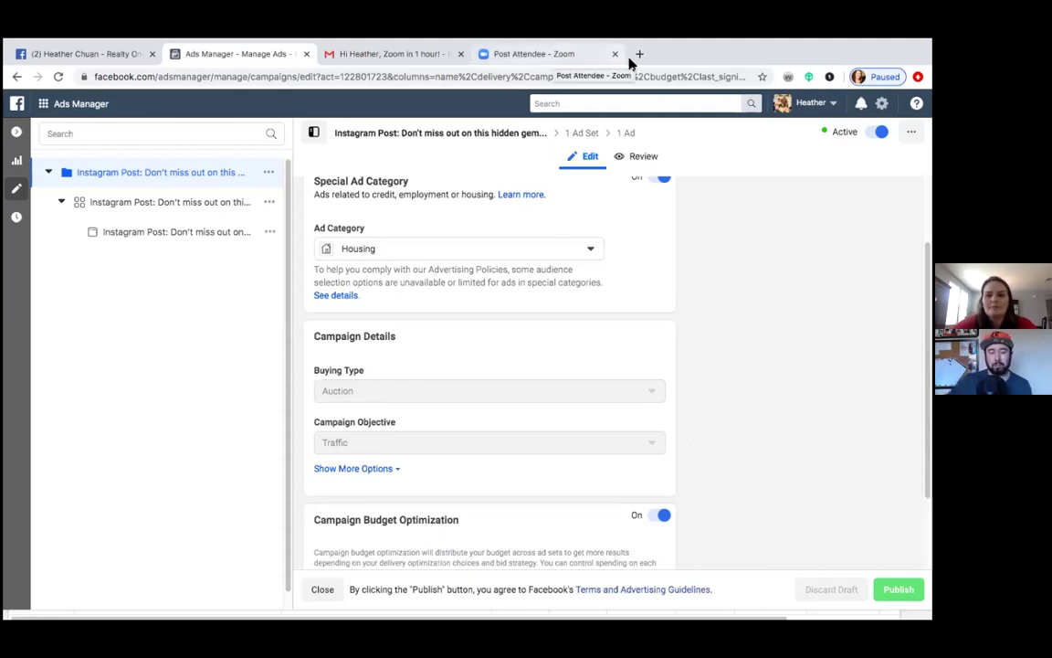
Step: Open the Instagram campaign's ad set, then its ad showing the Instagram Feed preview
{"action": "left_click", "coordinate": [206, 211]}
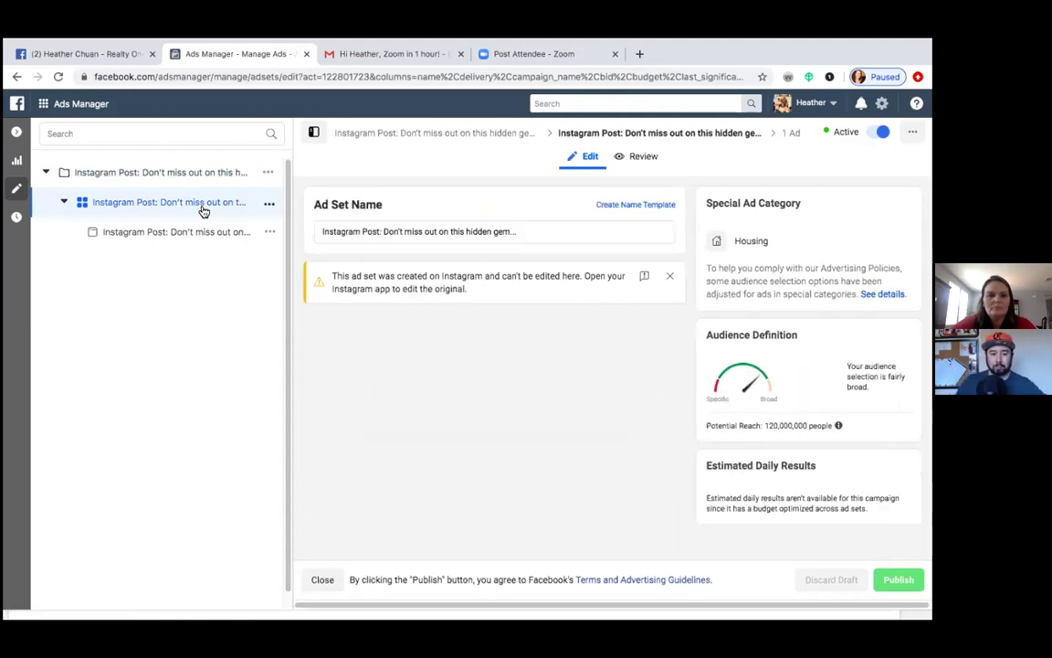
{"action": "left_click", "coordinate": [203, 236]}
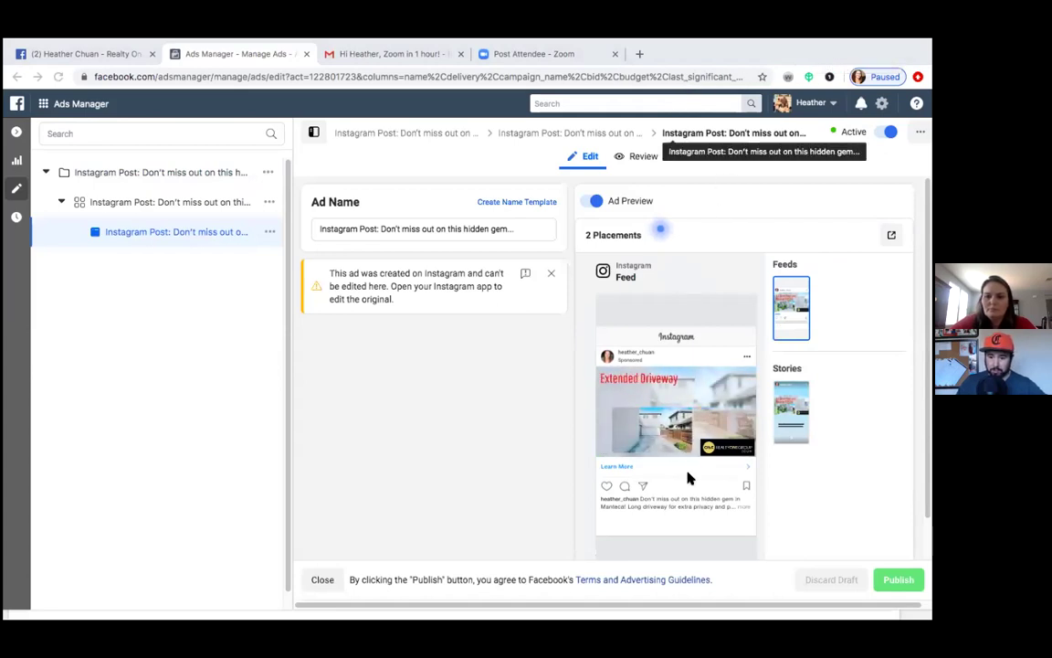
Step: Open the ad's original Instagram post with comments from the Share Previews options
{"action": "scroll", "coordinate": [639, 480], "scroll_direction": "down", "scroll_amount": 1}
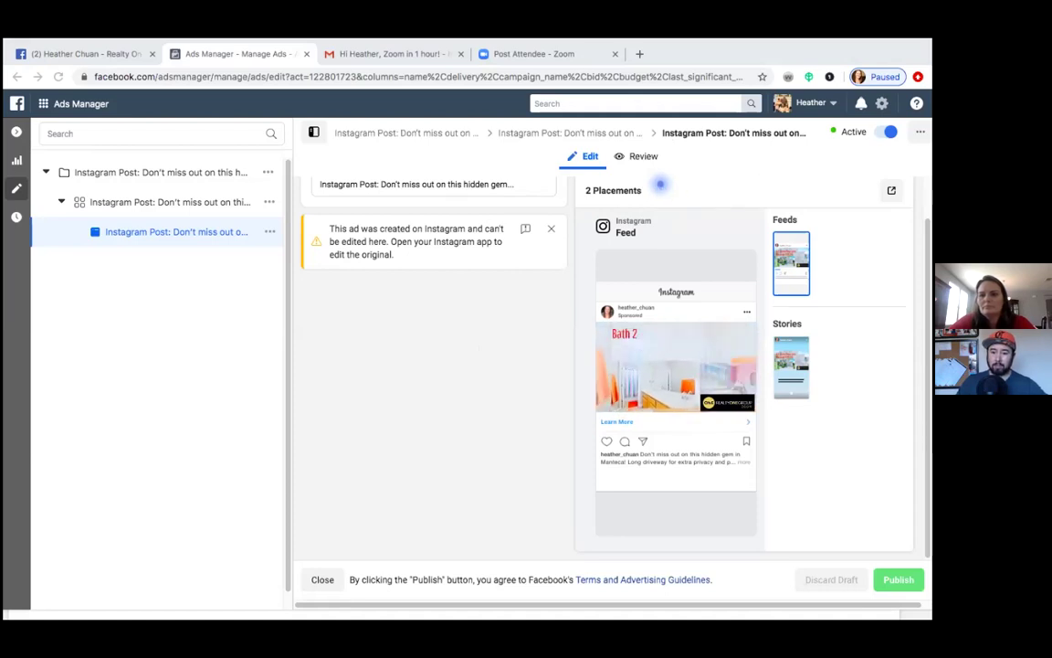
{"action": "left_click", "coordinate": [892, 190]}
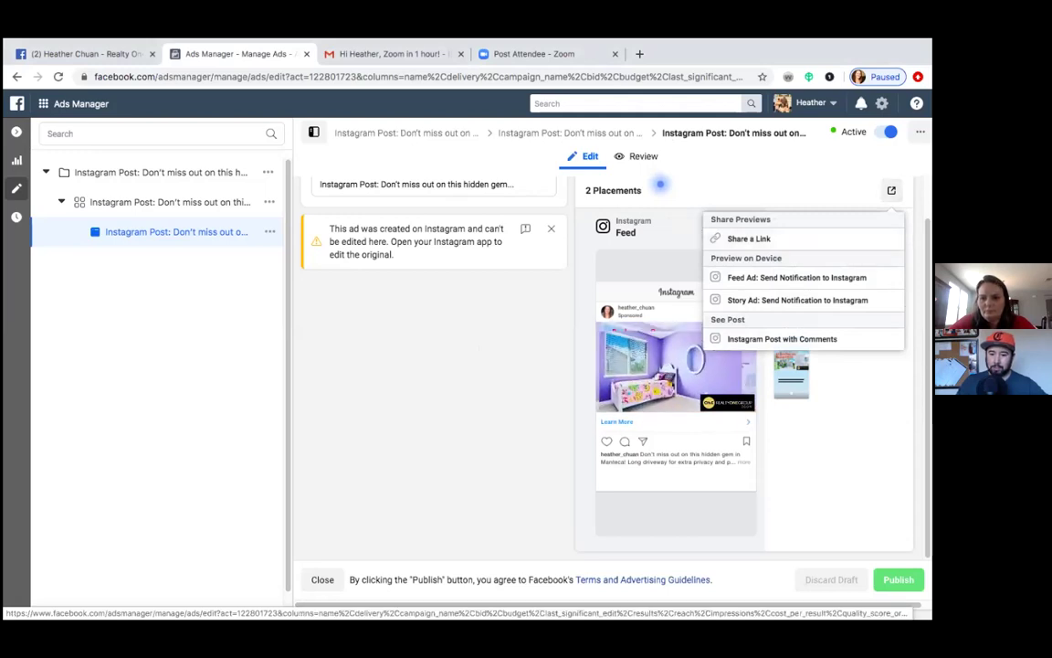
{"action": "left_click", "coordinate": [801, 340]}
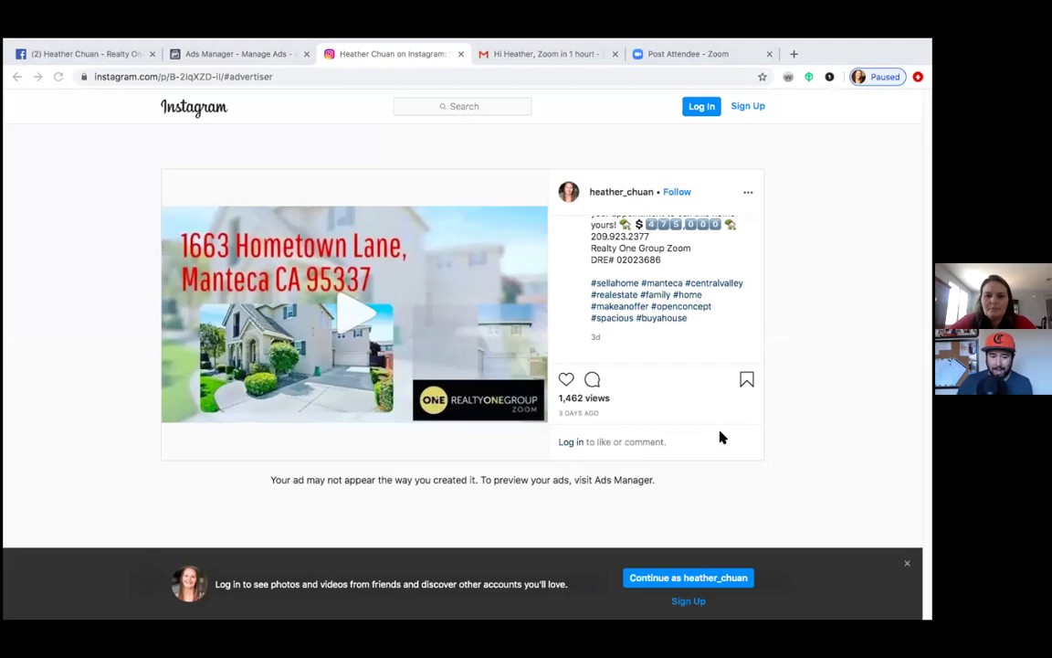
Step: Scroll through the listing post's caption, 1,462 views and real-estate hashtags
{"action": "scroll", "coordinate": [672, 309], "scroll_direction": "up", "scroll_amount": 5}
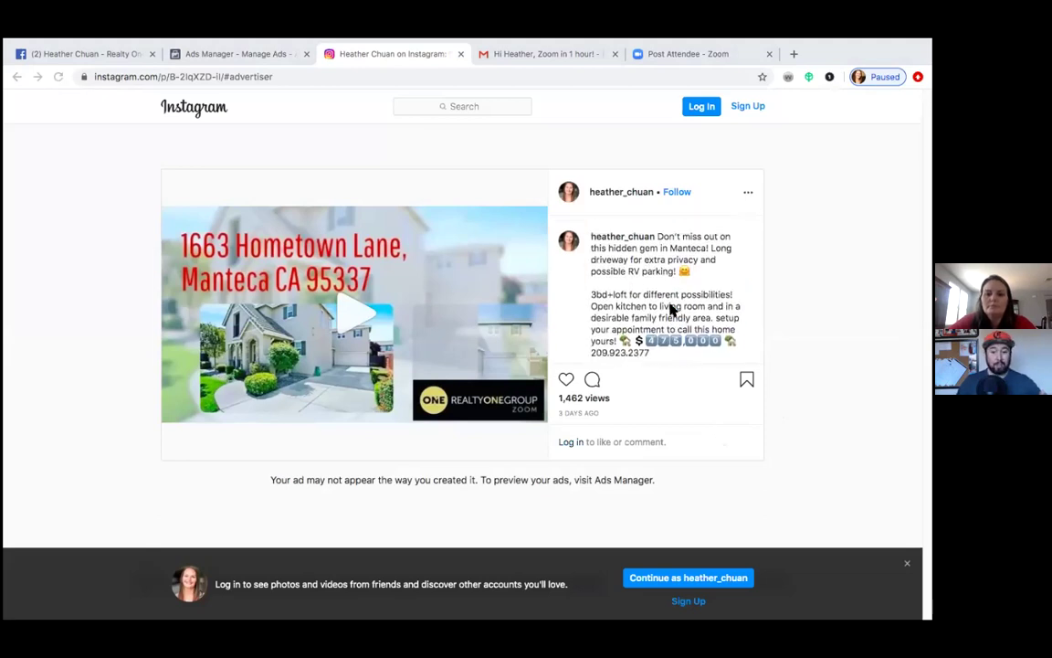
{"action": "scroll", "coordinate": [672, 309], "scroll_direction": "down", "scroll_amount": 3}
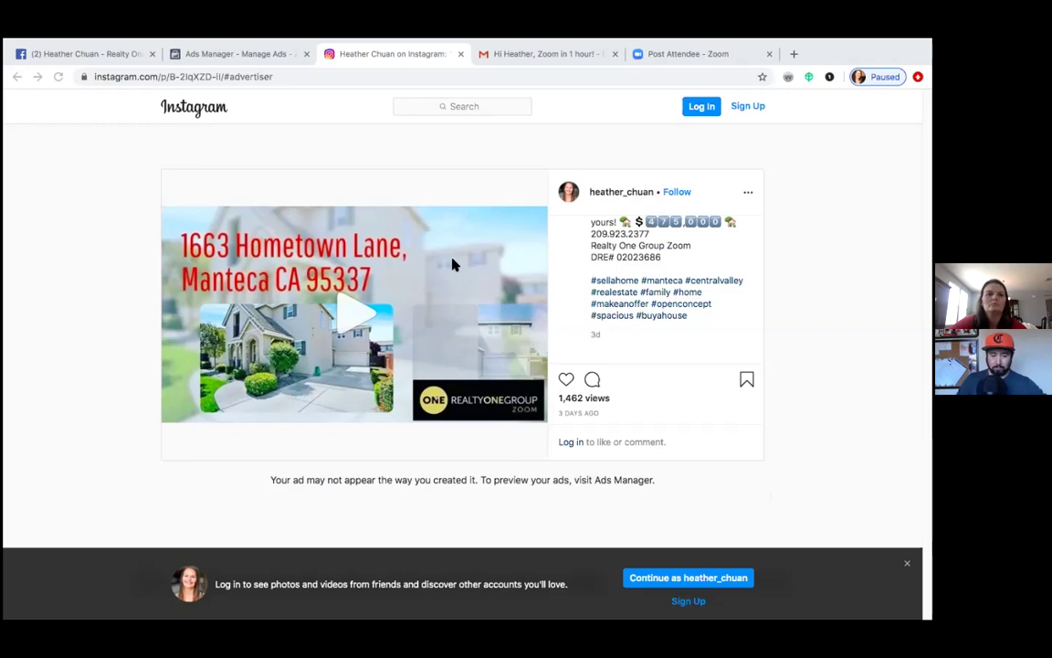
Step: Return to the Ads Manager tab and collapse the ad editor to show the ads table
{"action": "left_click", "coordinate": [267, 55]}
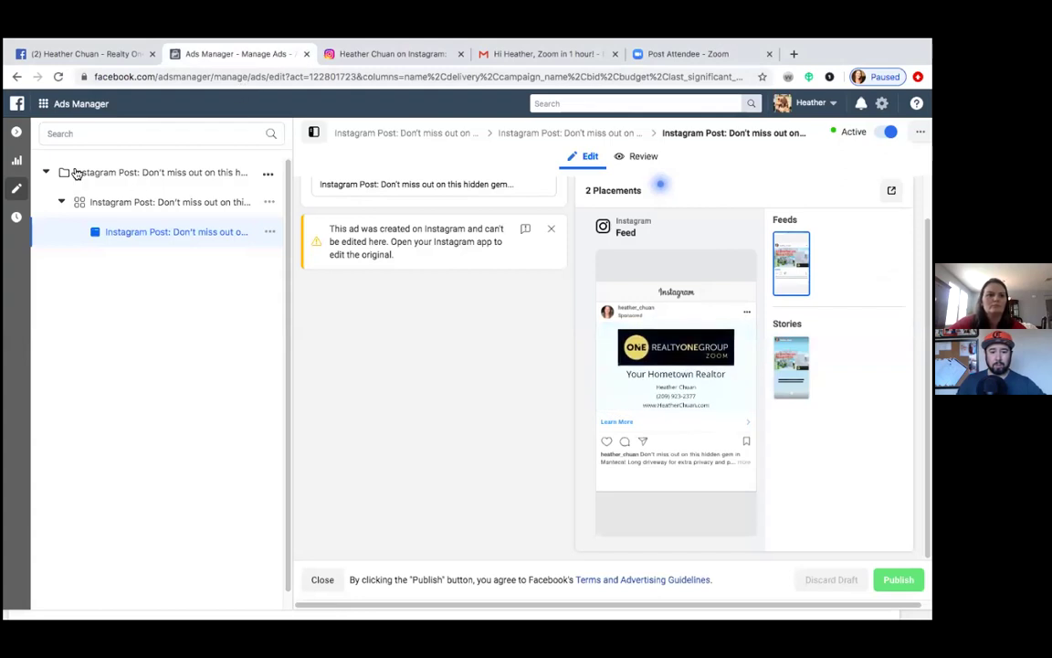
{"action": "left_click", "coordinate": [18, 133]}
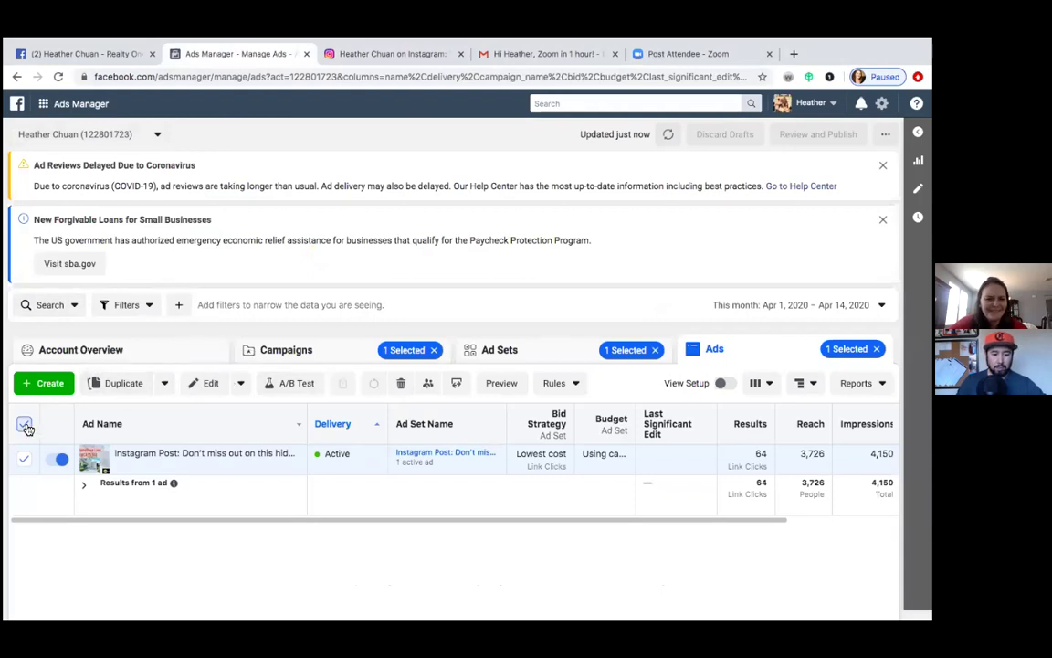
Step: Turn off the Instagram Post ad, its ad set, and the Instagram Post and $100 Post campaigns
{"action": "left_click", "coordinate": [61, 459]}
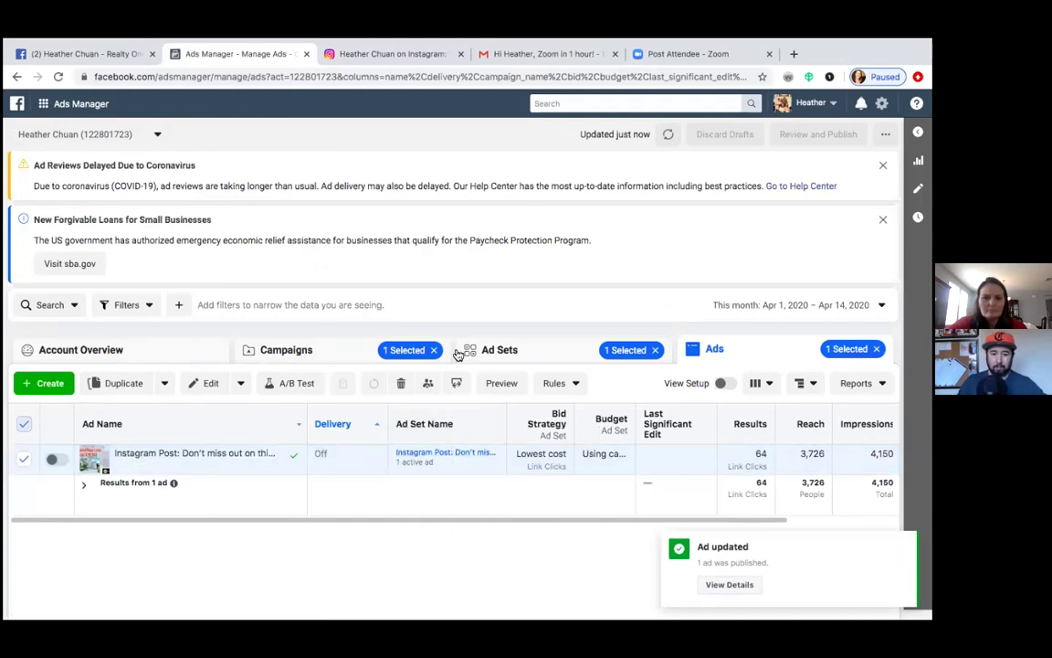
{"action": "left_click", "coordinate": [537, 359]}
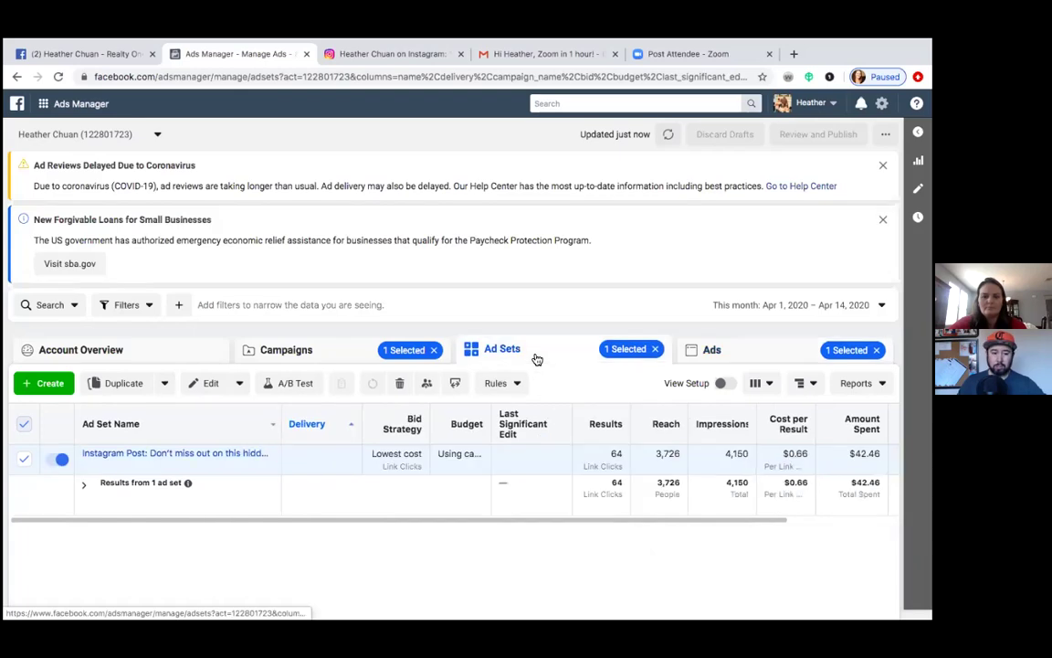
{"action": "left_click", "coordinate": [57, 459]}
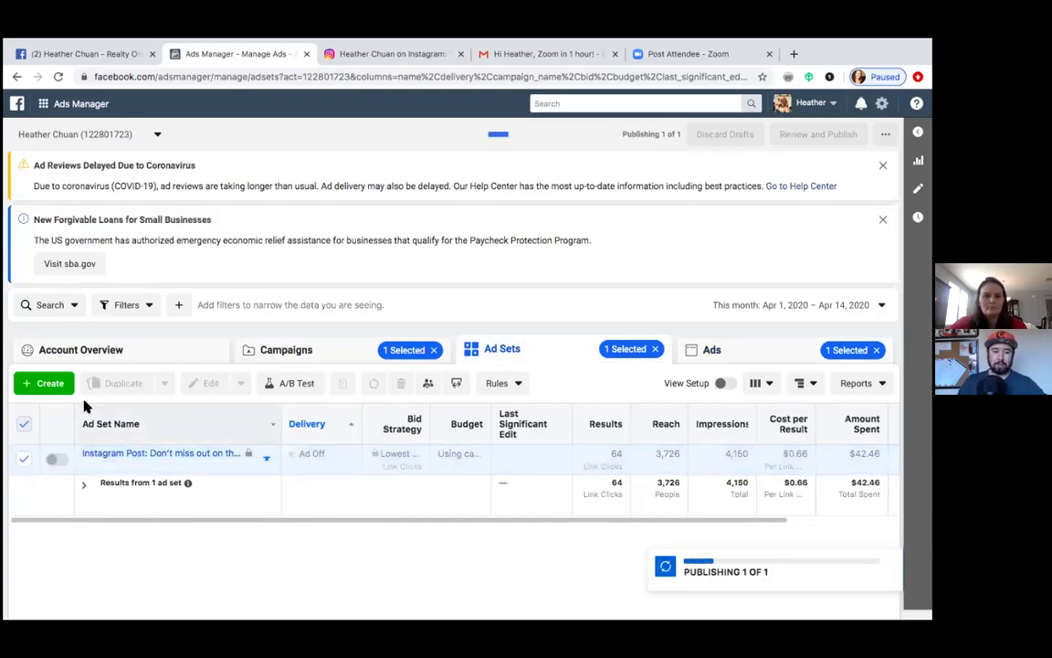
{"action": "left_click", "coordinate": [300, 356]}
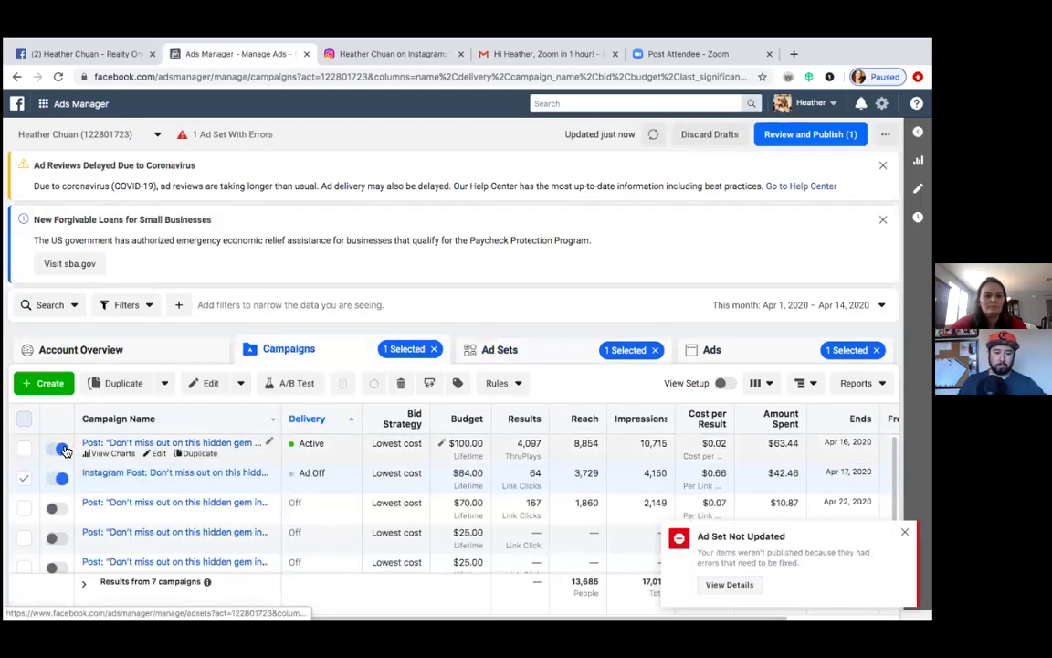
{"action": "left_click", "coordinate": [62, 449]}
{"action": "left_click", "coordinate": [61, 479]}
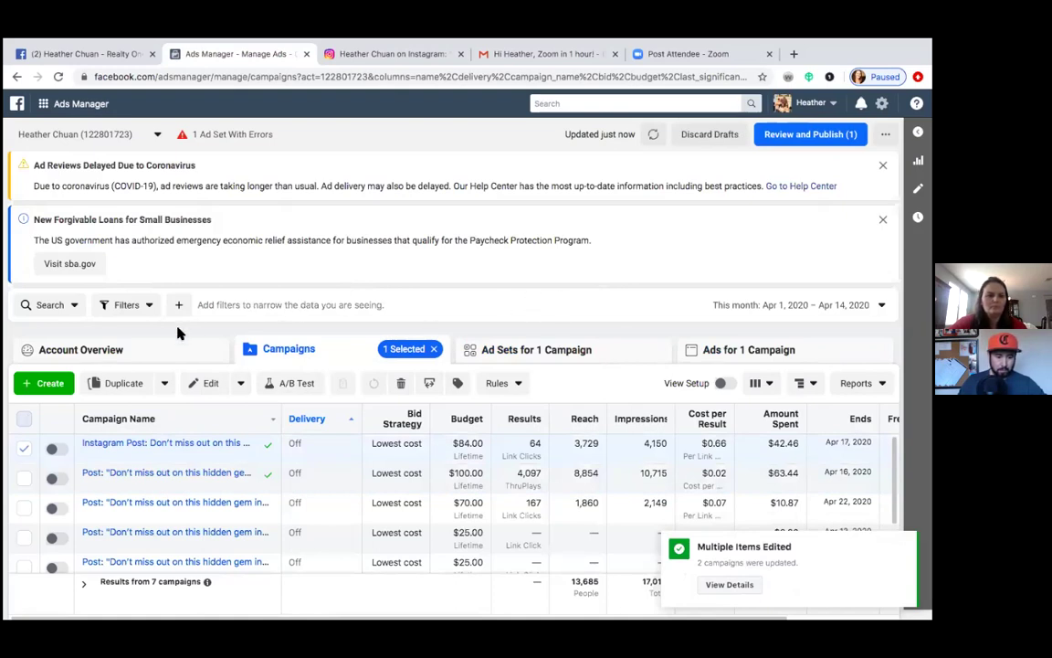
Step: Switch off the ad set and the ad belonging to the $100 Post campaign
{"action": "left_click", "coordinate": [24, 447]}
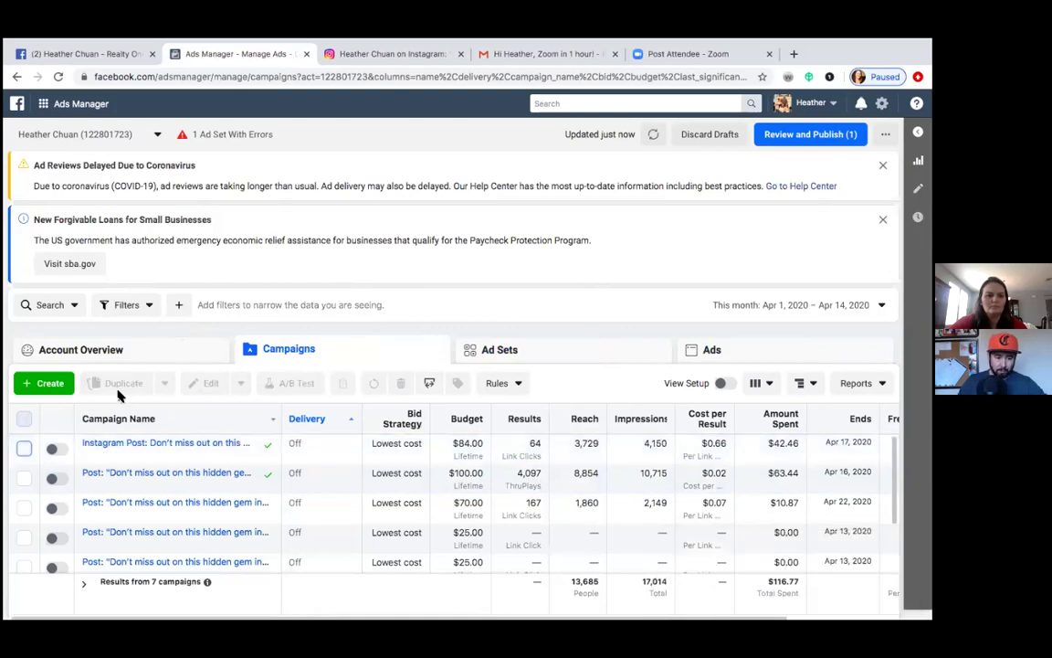
{"action": "scroll", "coordinate": [113, 419], "scroll_direction": "down", "scroll_amount": 2}
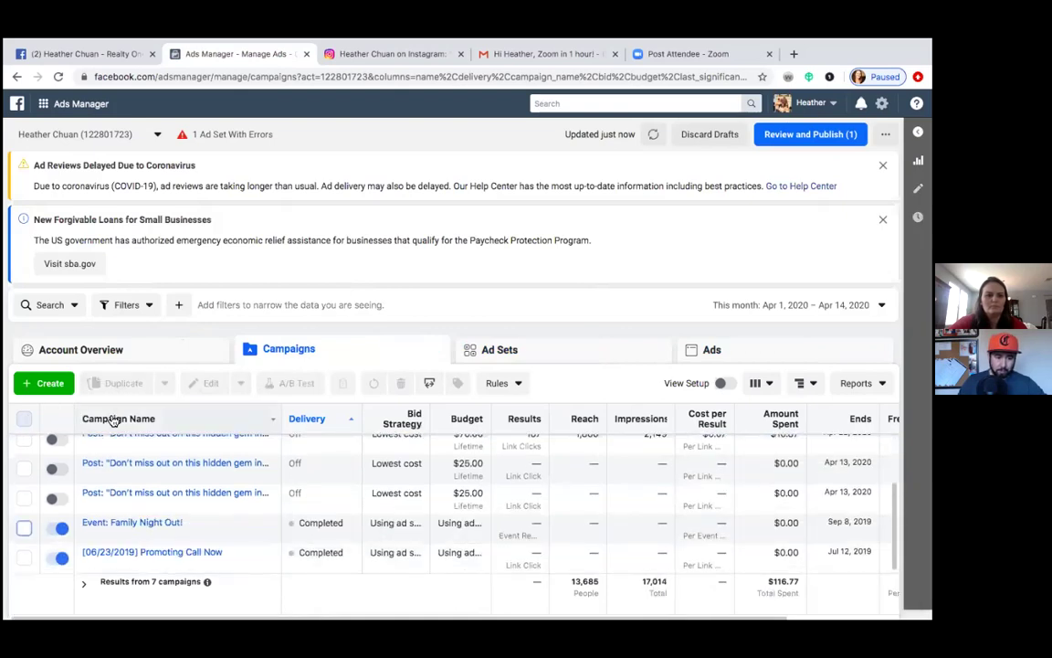
{"action": "scroll", "coordinate": [142, 468], "scroll_direction": "up", "scroll_amount": 2}
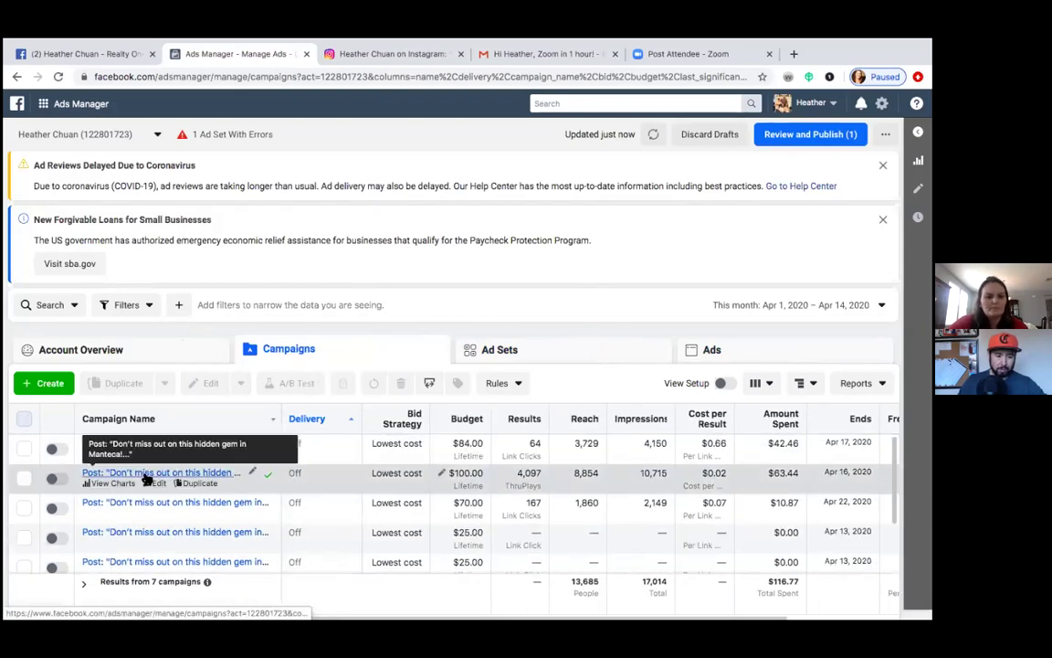
{"action": "left_click", "coordinate": [24, 480]}
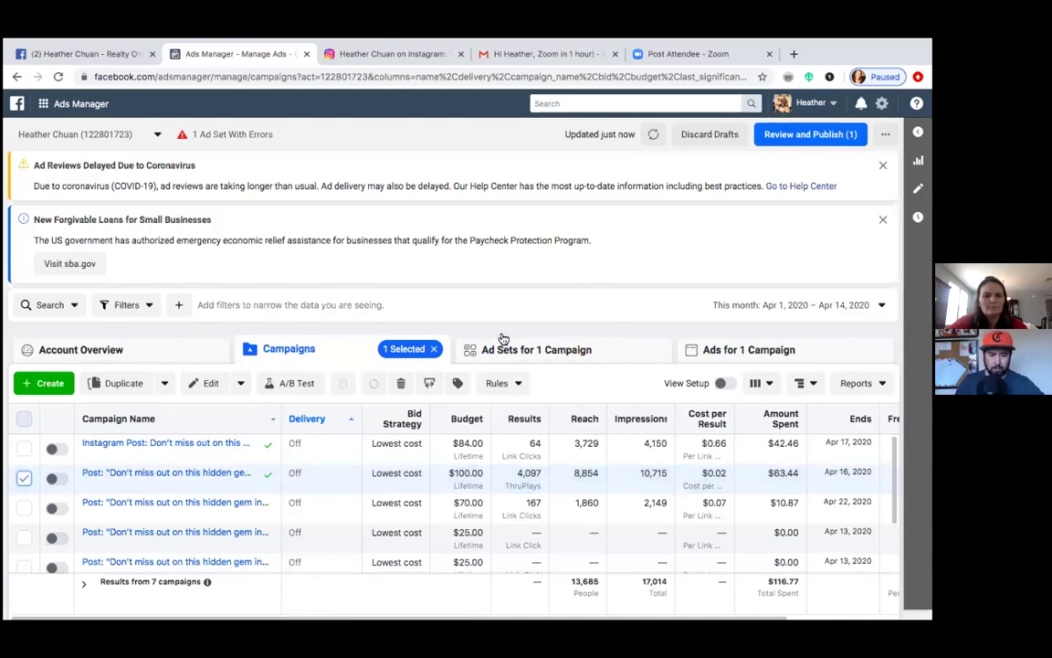
{"action": "left_click", "coordinate": [539, 358]}
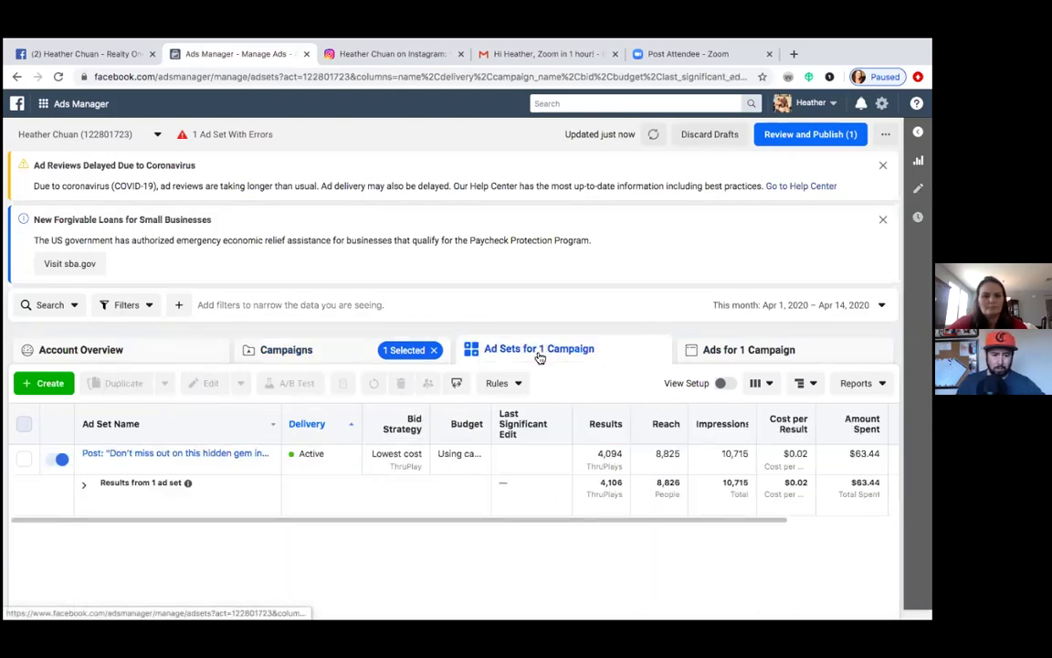
{"action": "left_click", "coordinate": [56, 460]}
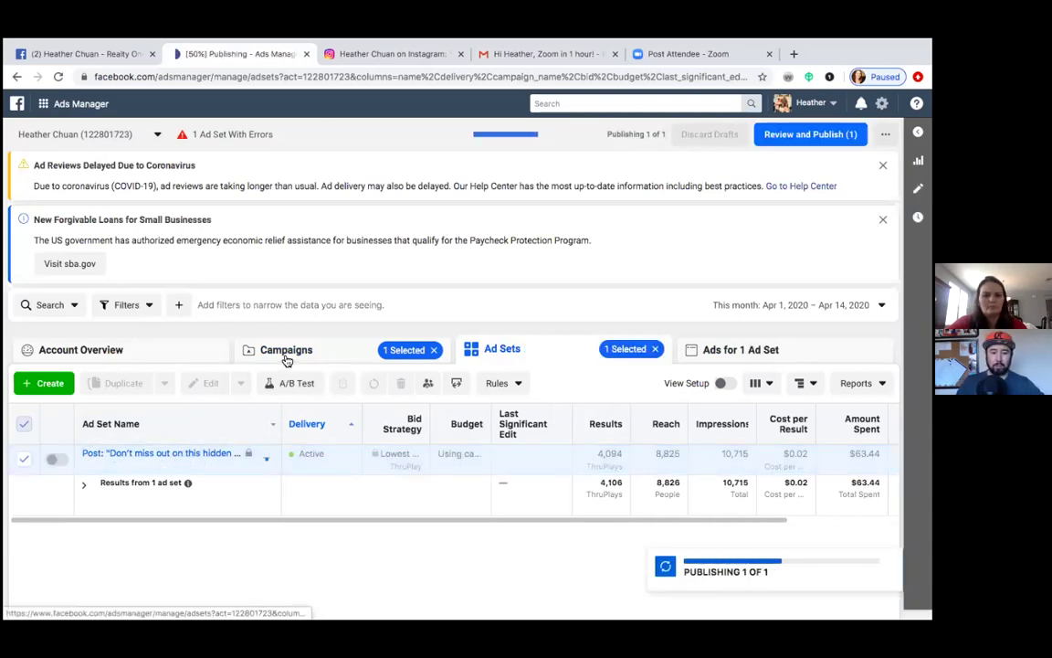
{"action": "left_click", "coordinate": [711, 356]}
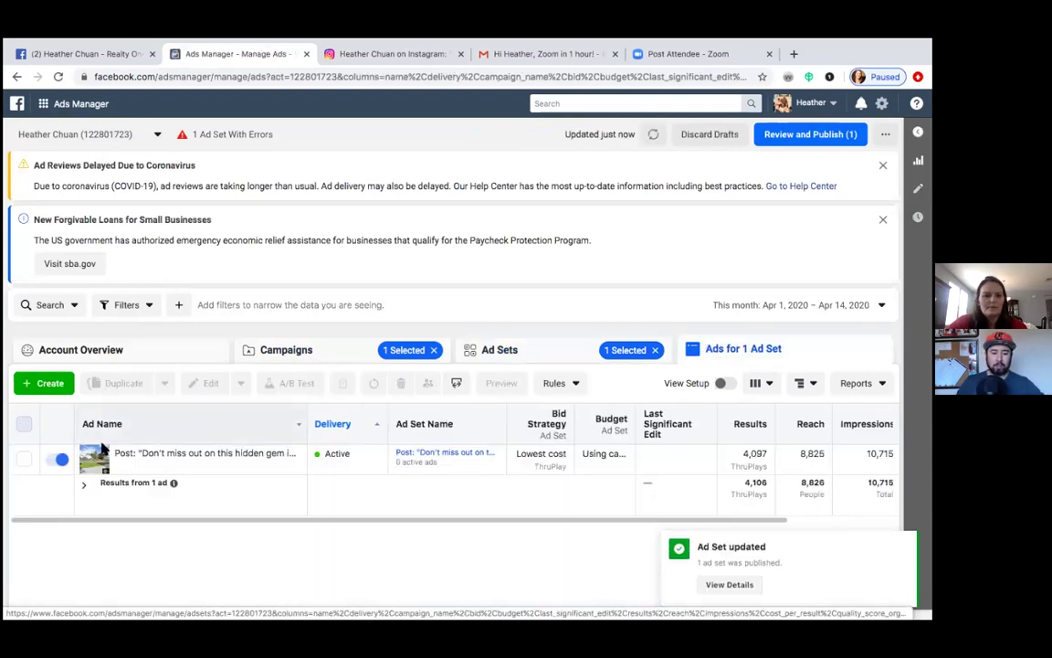
{"action": "left_click", "coordinate": [60, 460]}
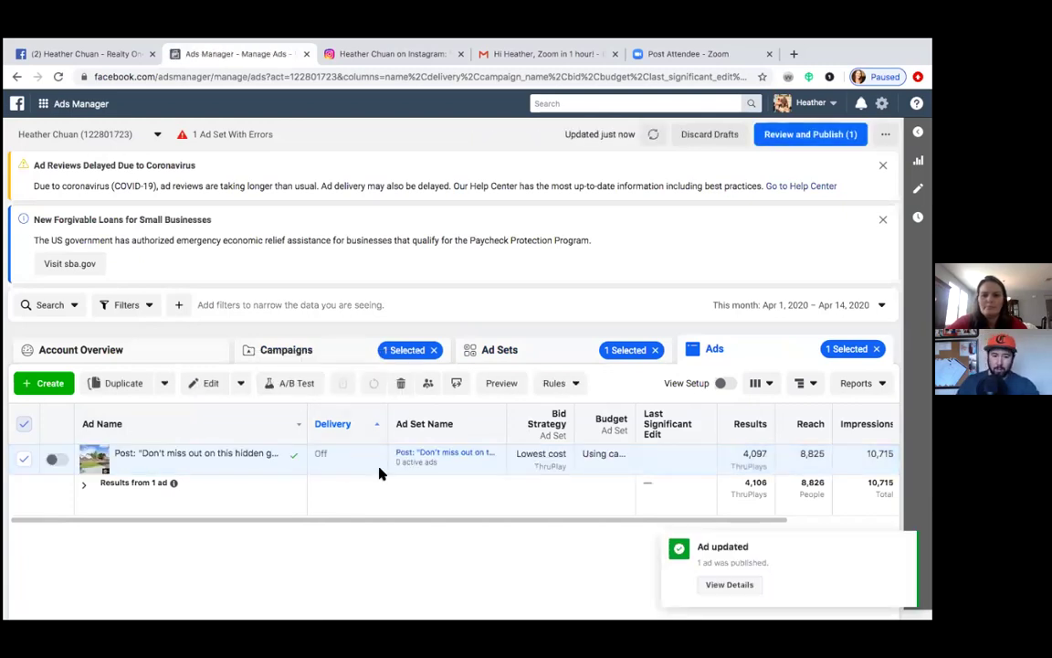
Step: Remove the campaign filter so all seven ad sets are listed, then review the pending drafts
{"action": "left_click", "coordinate": [320, 359]}
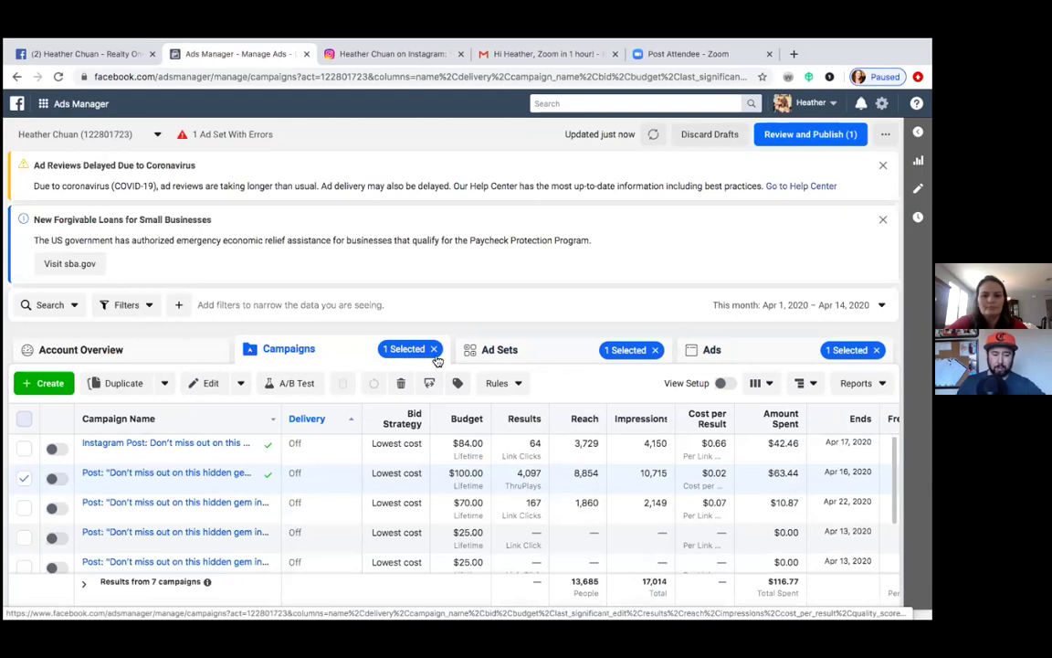
{"action": "left_click", "coordinate": [499, 359]}
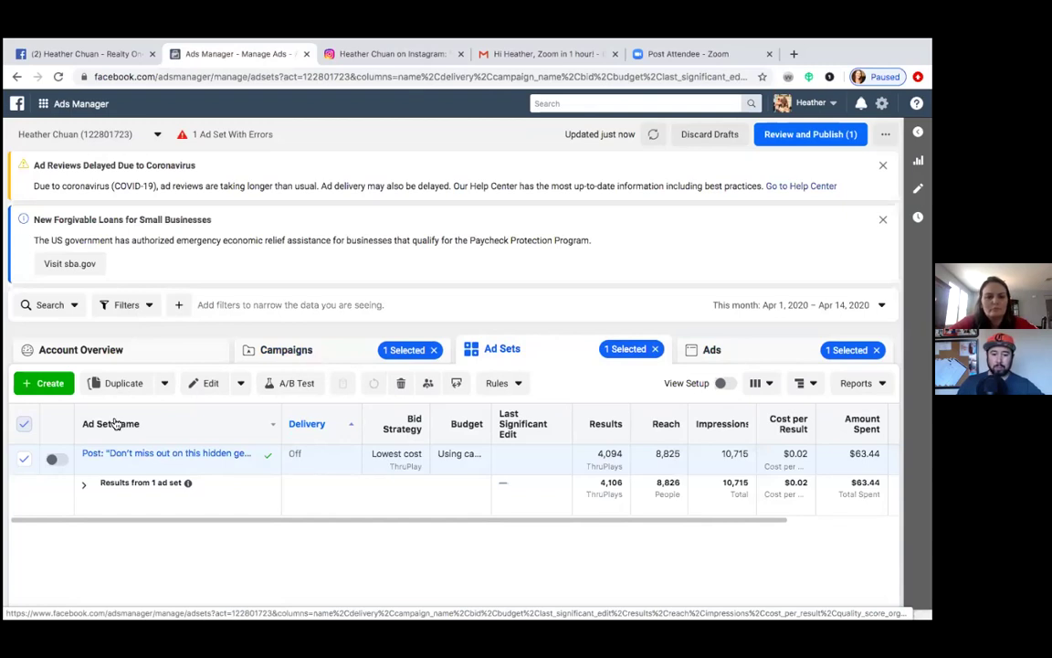
{"action": "left_click", "coordinate": [435, 351]}
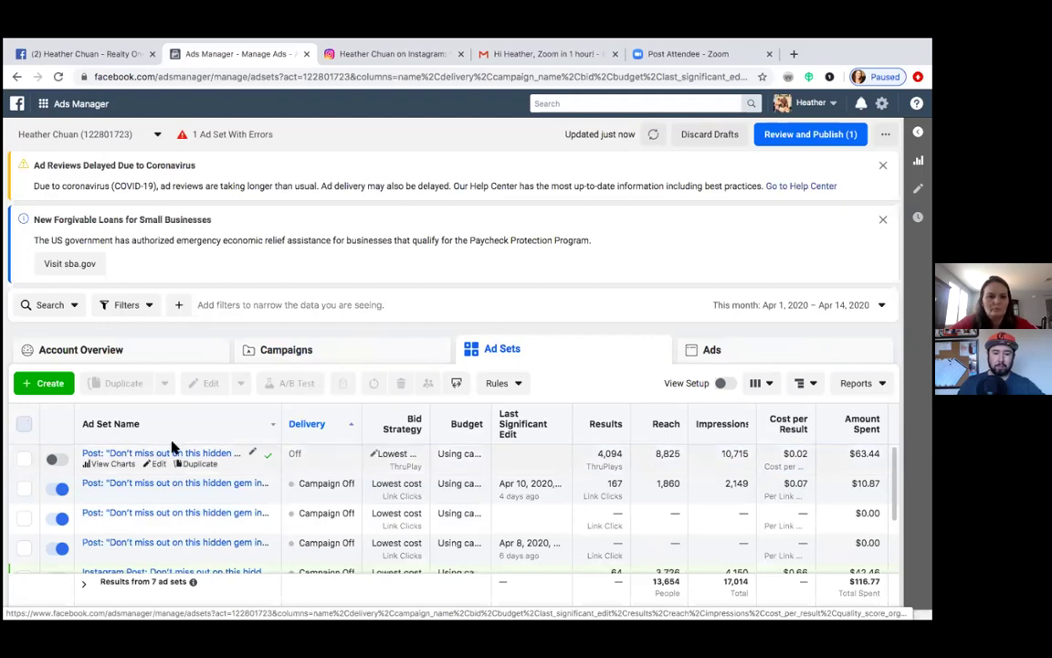
{"action": "left_click", "coordinate": [792, 138]}
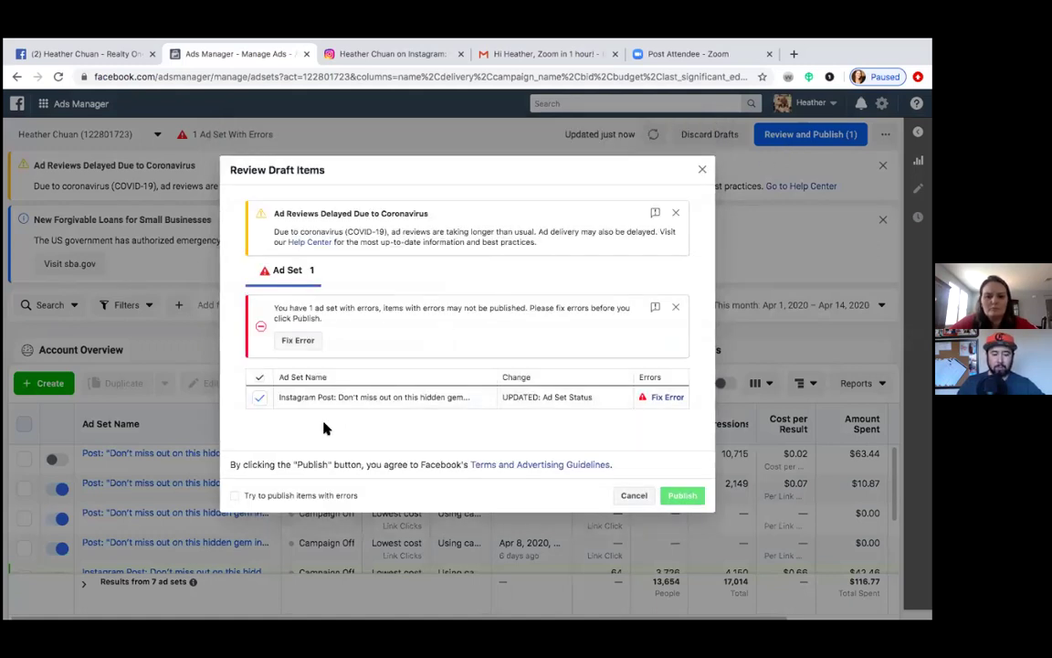
Step: Publish the Instagram Post ad set change despite its error, then switch off another running ad set
{"action": "left_click", "coordinate": [235, 497]}
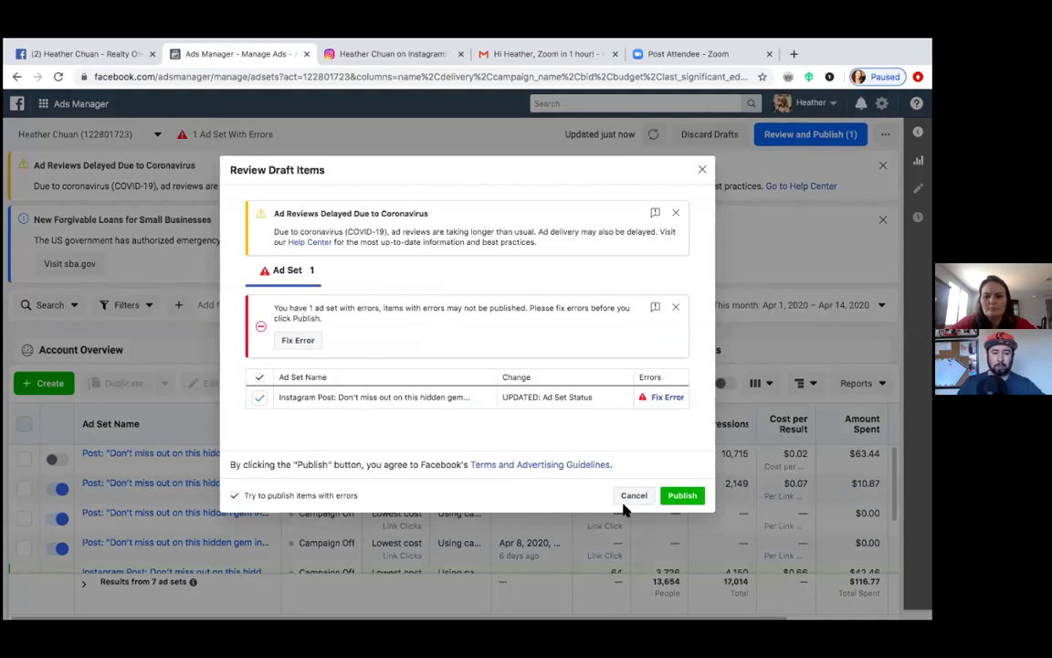
{"action": "left_click", "coordinate": [667, 498]}
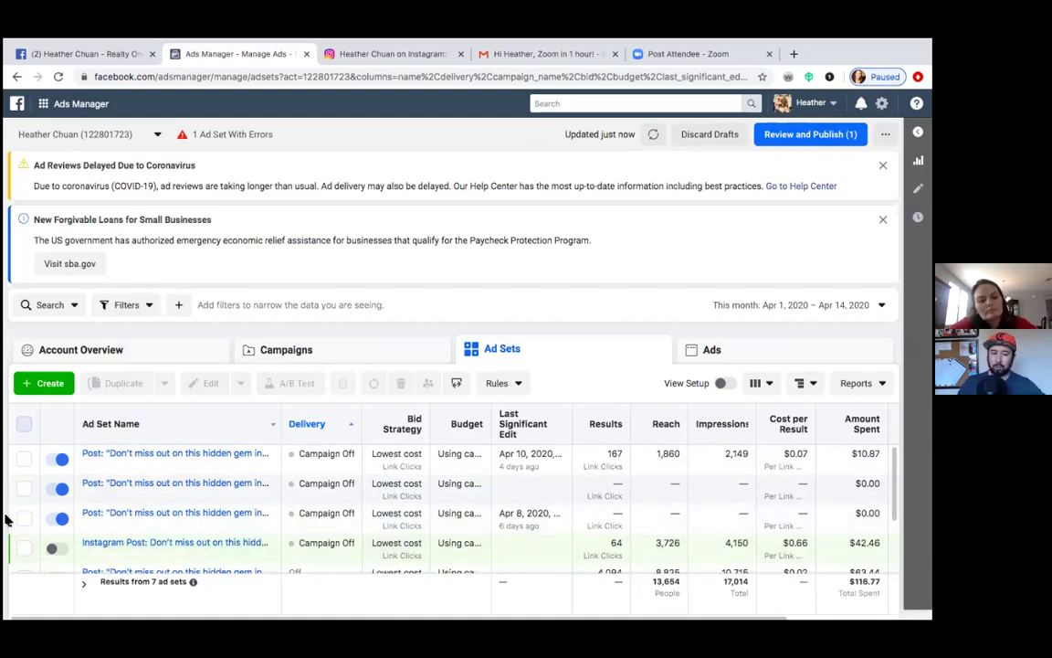
{"action": "left_click", "coordinate": [60, 518]}
Step: Switch off the remaining active 'Don't miss out' ad sets and clear the row selection
{"action": "left_click", "coordinate": [60, 490]}
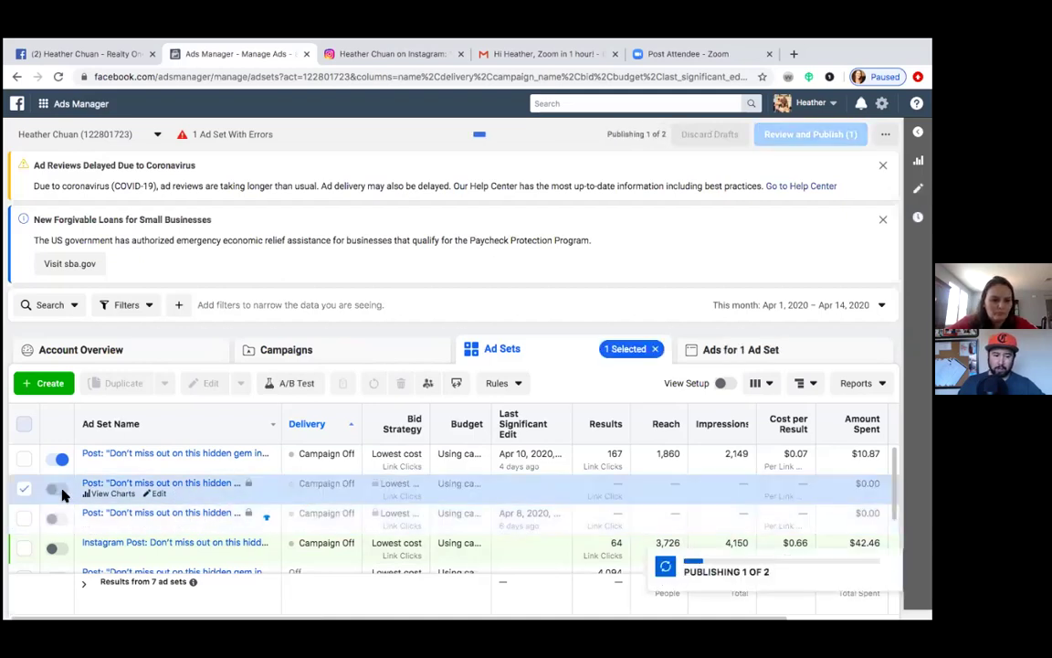
{"action": "left_click", "coordinate": [61, 459]}
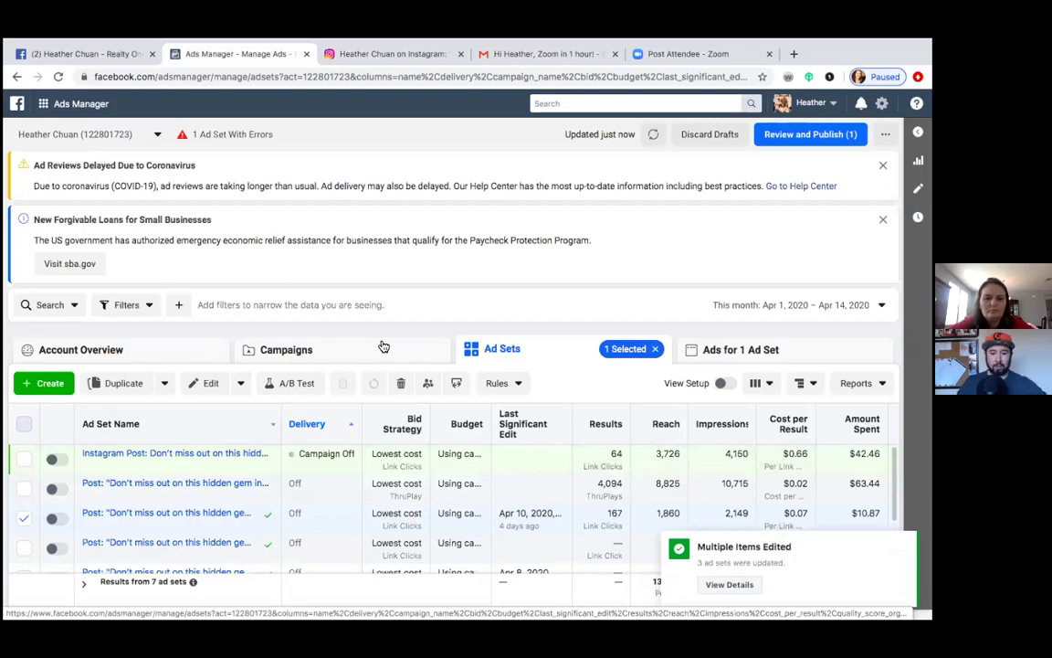
{"action": "left_click", "coordinate": [25, 519]}
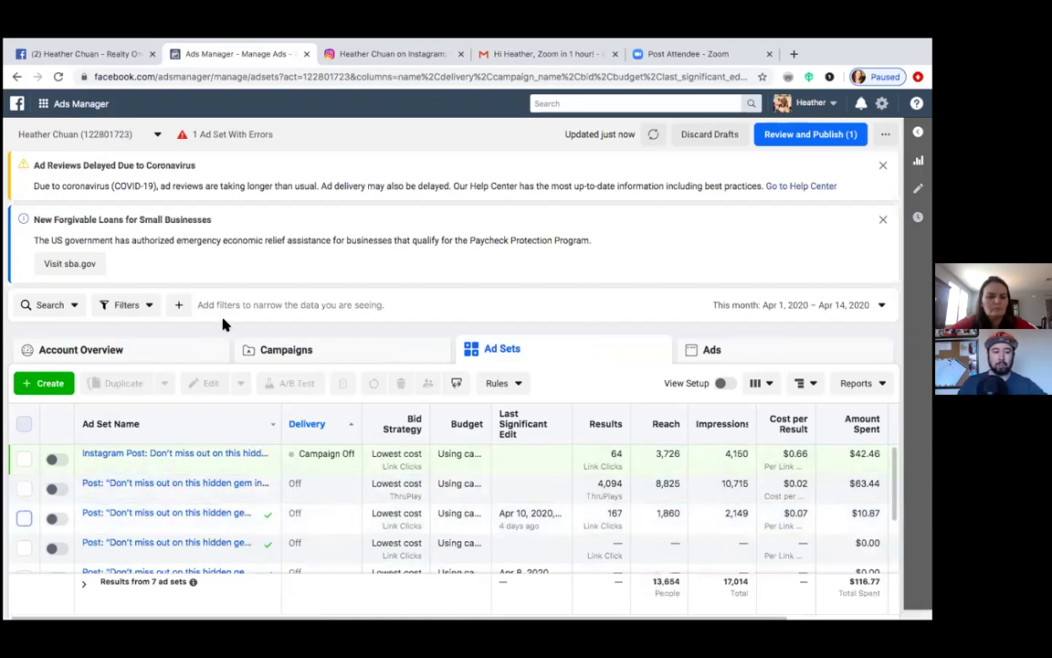
Step: Begin a new campaign in the step-by-step creation flow to reach the marketing objective choices
{"action": "left_click", "coordinate": [44, 385]}
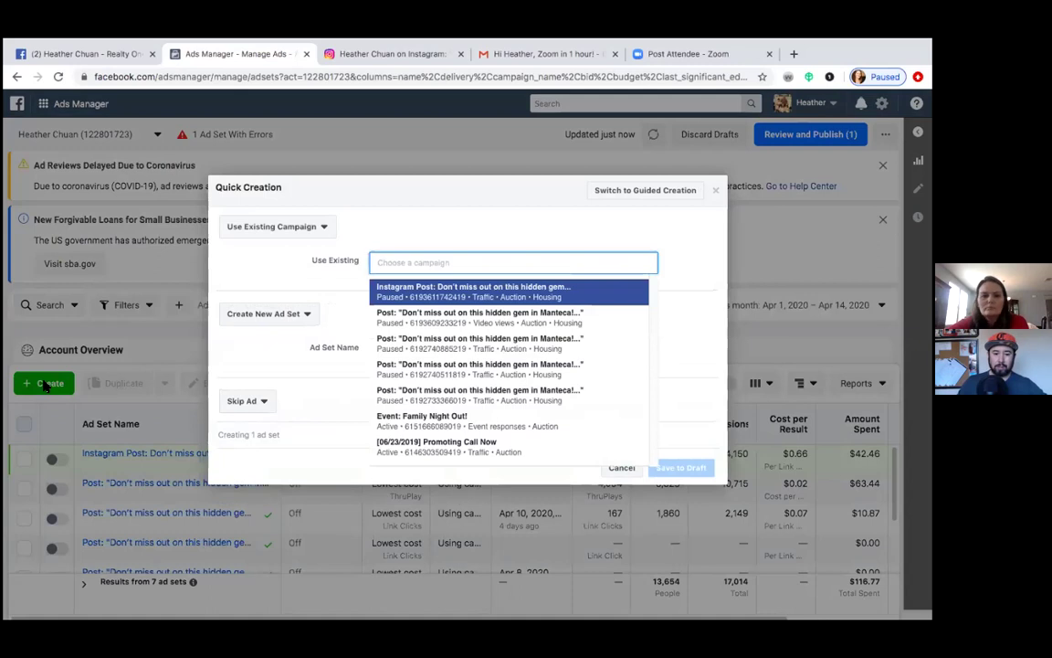
{"action": "left_click", "coordinate": [629, 189]}
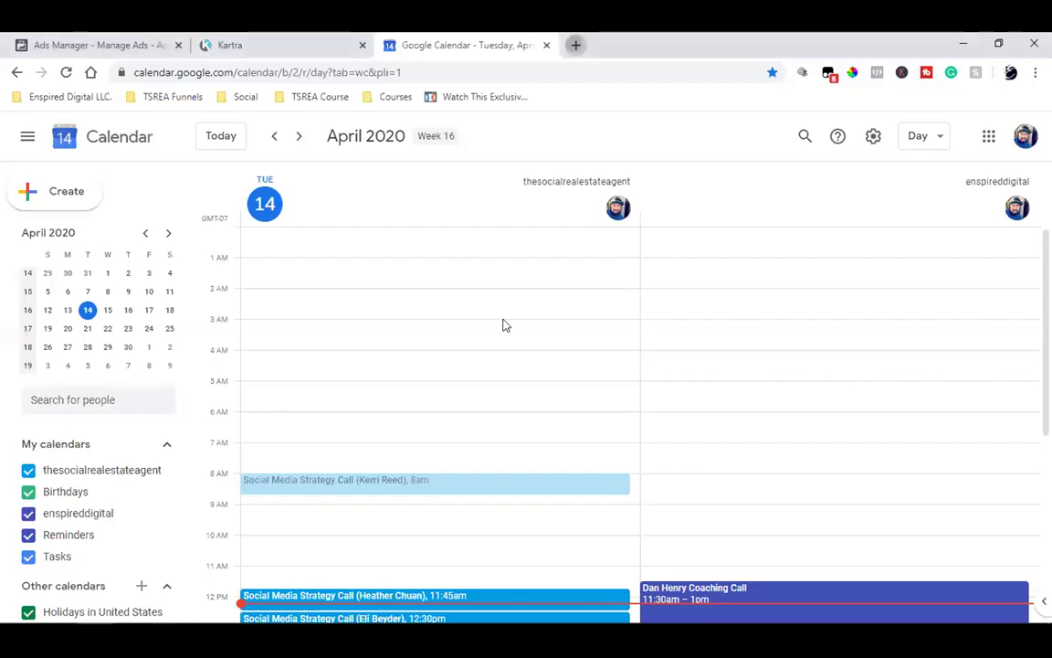
{"action": "key", "text": "ctrl+t"}
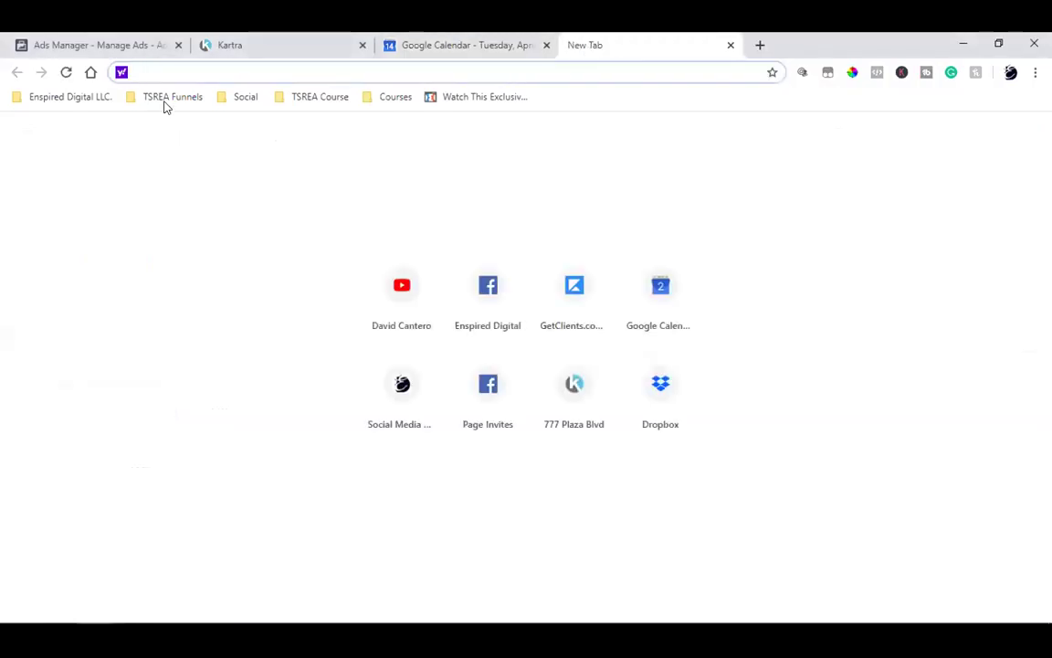
{"action": "left_click", "coordinate": [165, 102]}
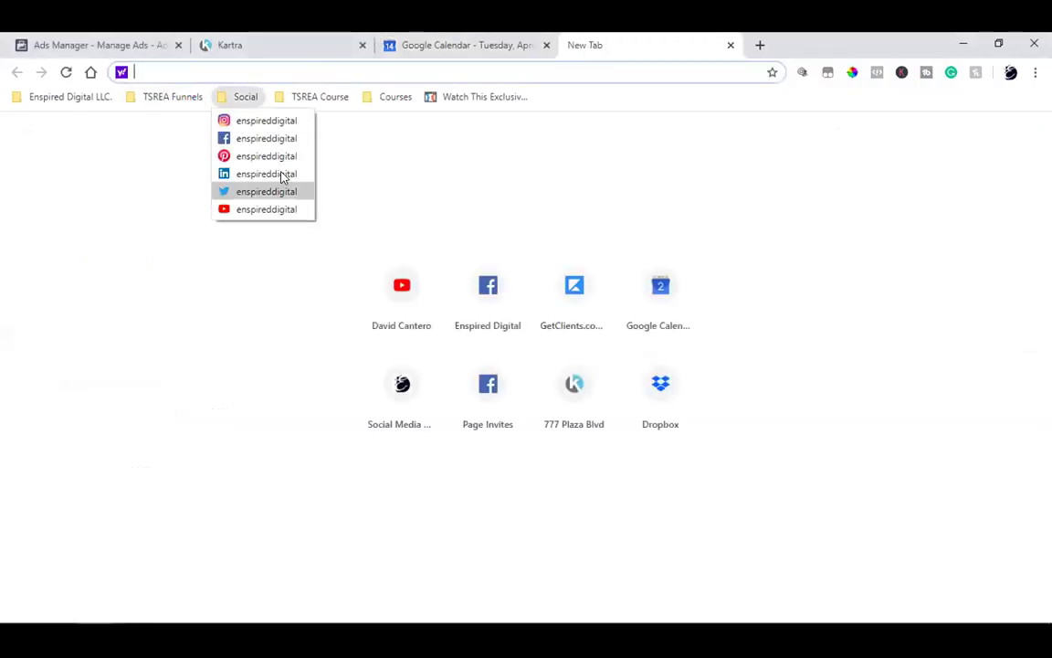
{"action": "mouse_move", "coordinate": [160, 101]}
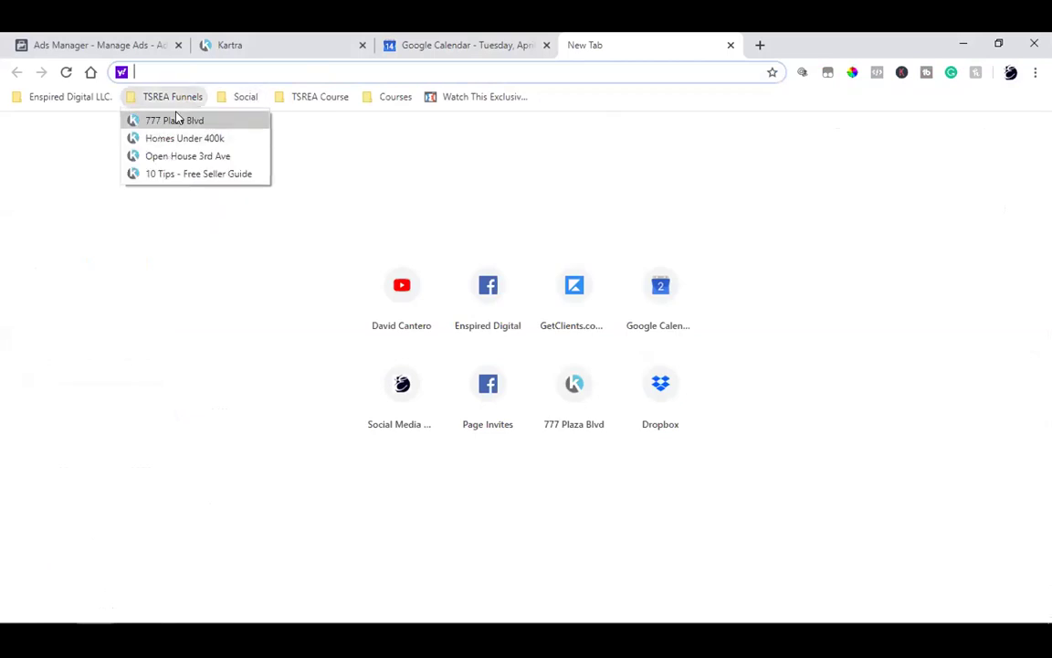
{"action": "left_click", "coordinate": [177, 120]}
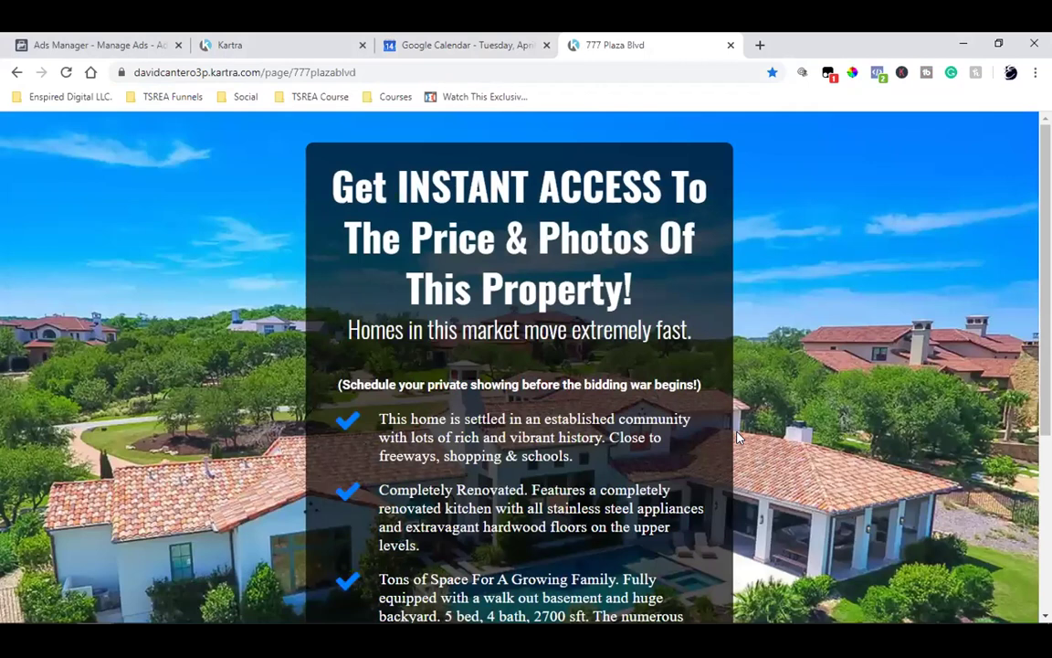
{"action": "left_click", "coordinate": [129, 36]}
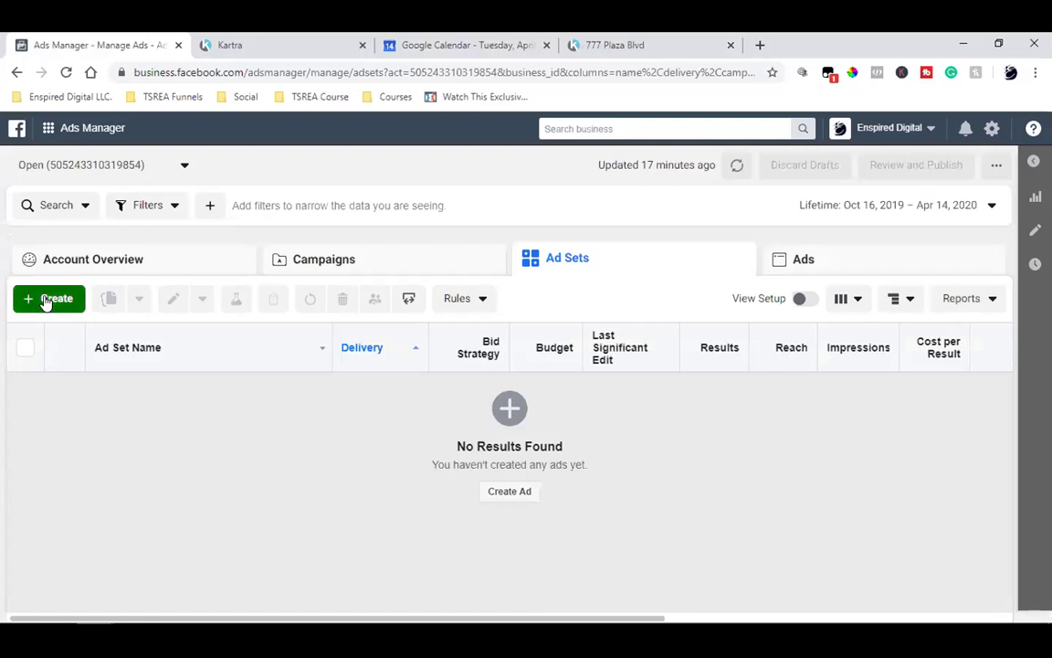
{"action": "left_click", "coordinate": [46, 300]}
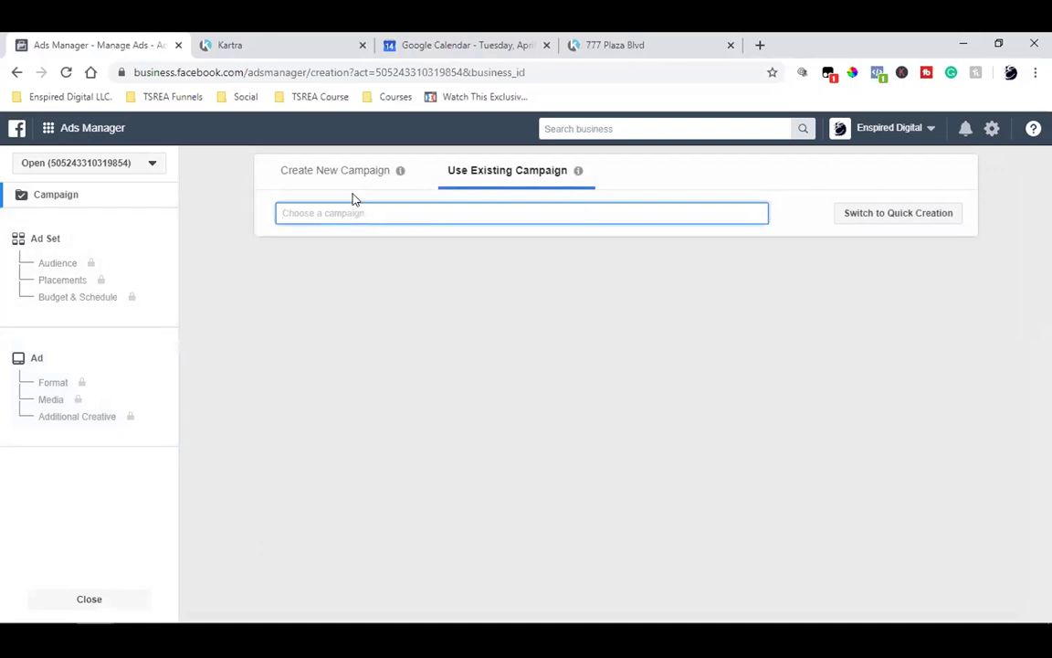
{"action": "left_click", "coordinate": [296, 181]}
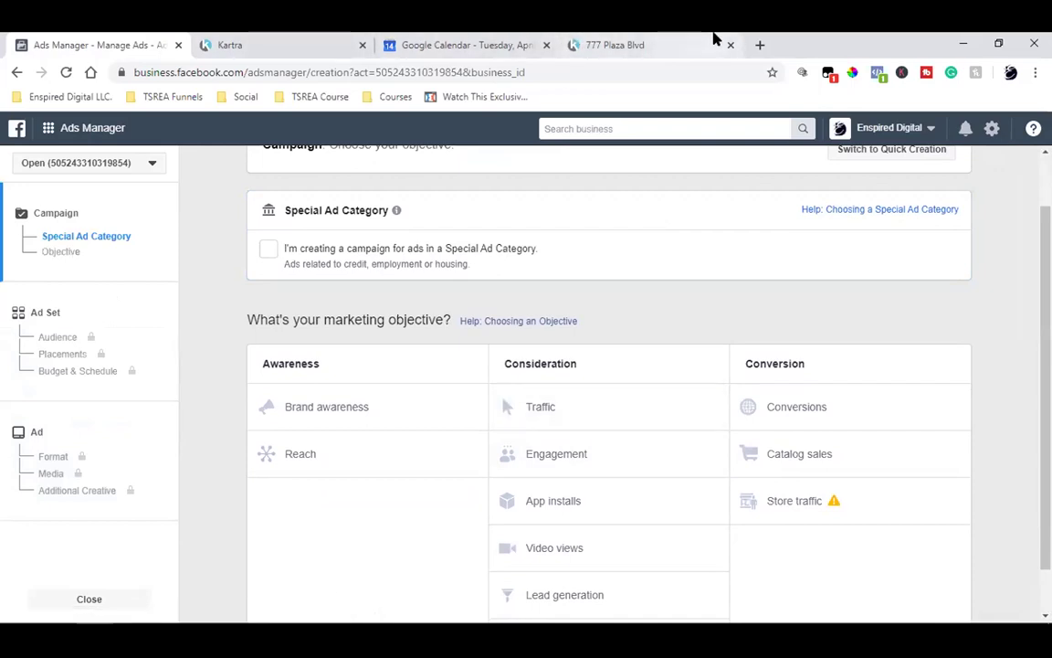
{"action": "left_click", "coordinate": [660, 41]}
{"action": "scroll", "coordinate": [685, 338], "scroll_direction": "down", "scroll_amount": 3}
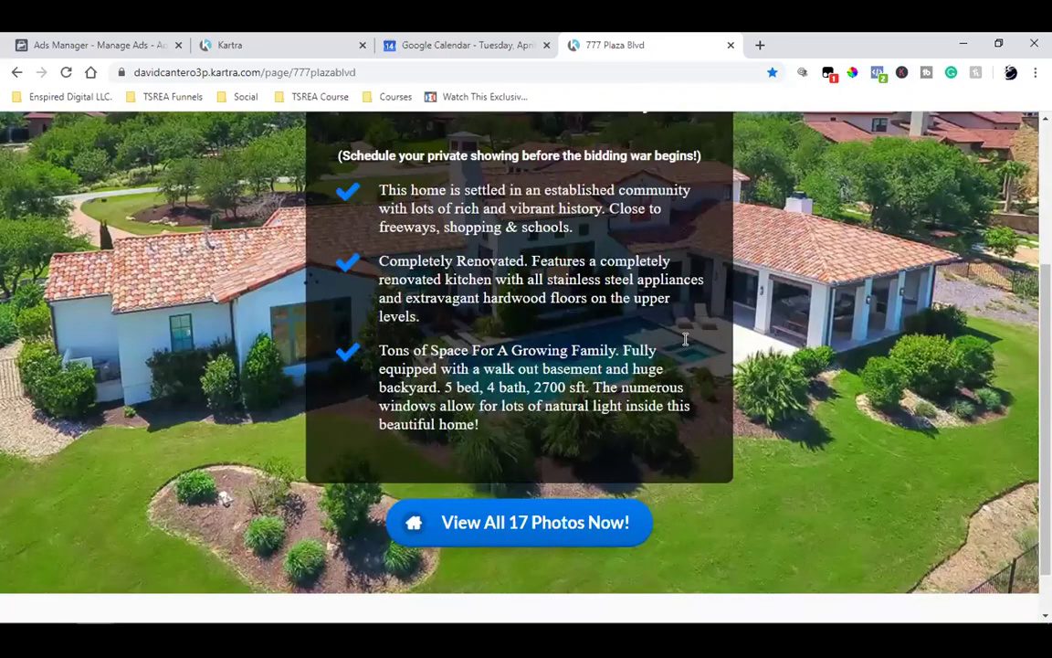
{"action": "scroll", "coordinate": [685, 338], "scroll_direction": "up", "scroll_amount": 5}
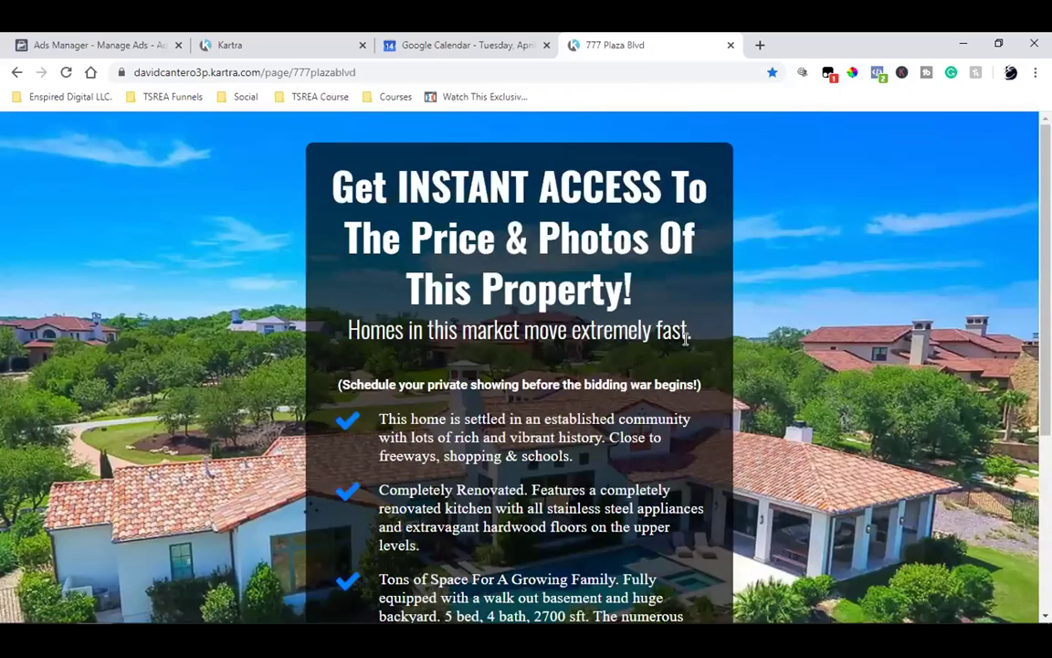
{"action": "scroll", "coordinate": [685, 338], "scroll_direction": "down", "scroll_amount": 3}
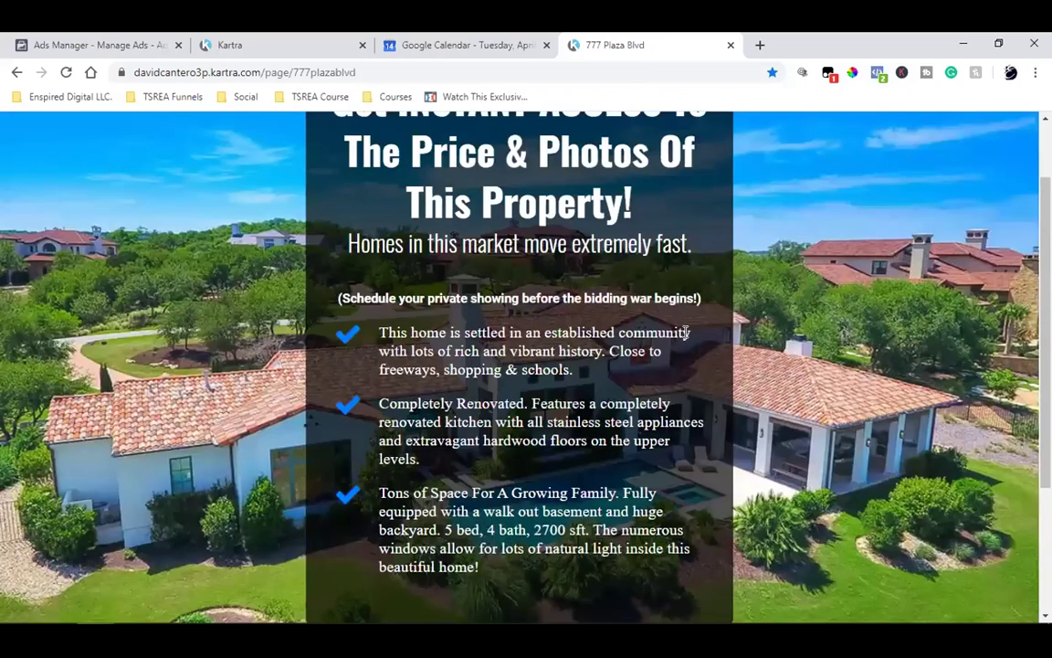
{"action": "scroll", "coordinate": [686, 334], "scroll_direction": "up", "scroll_amount": 1}
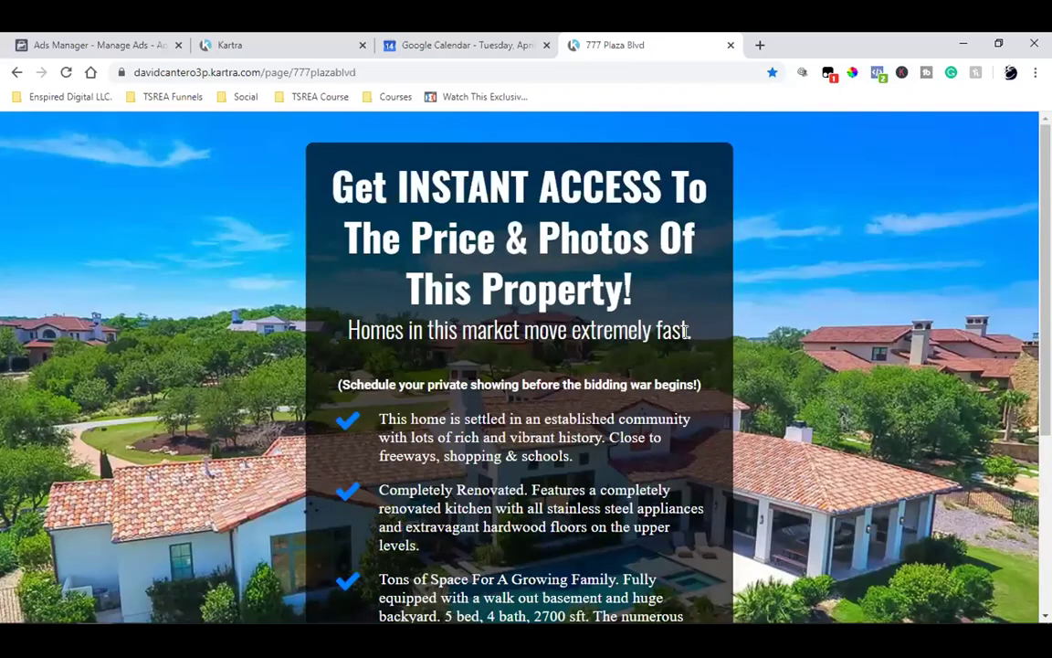
{"action": "scroll", "coordinate": [686, 331], "scroll_direction": "down", "scroll_amount": 1}
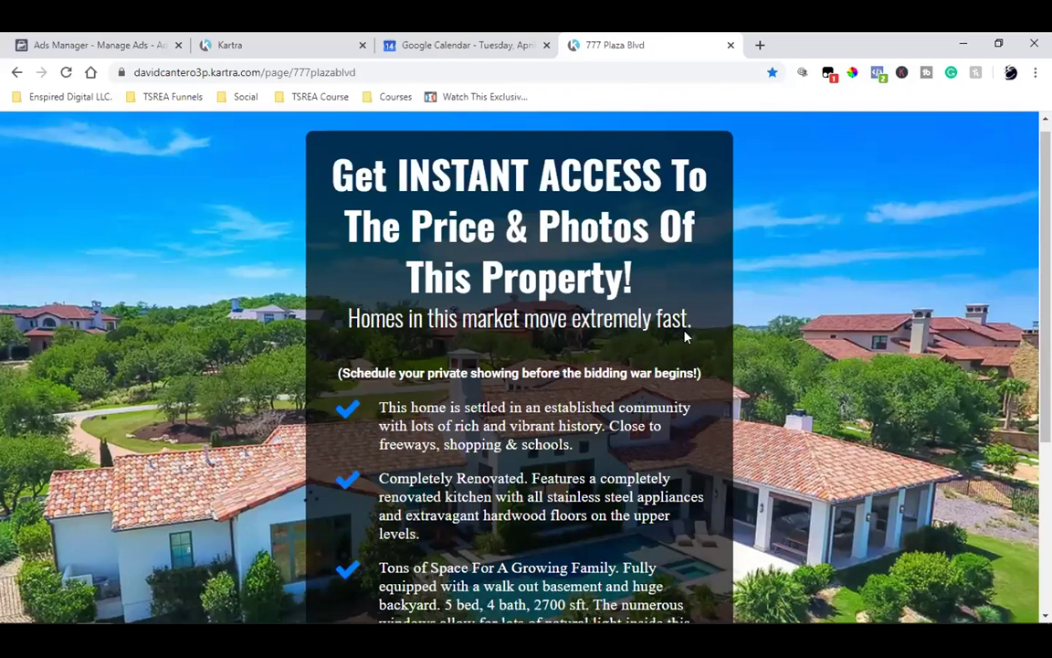
{"action": "scroll", "coordinate": [685, 337], "scroll_direction": "down", "scroll_amount": 3}
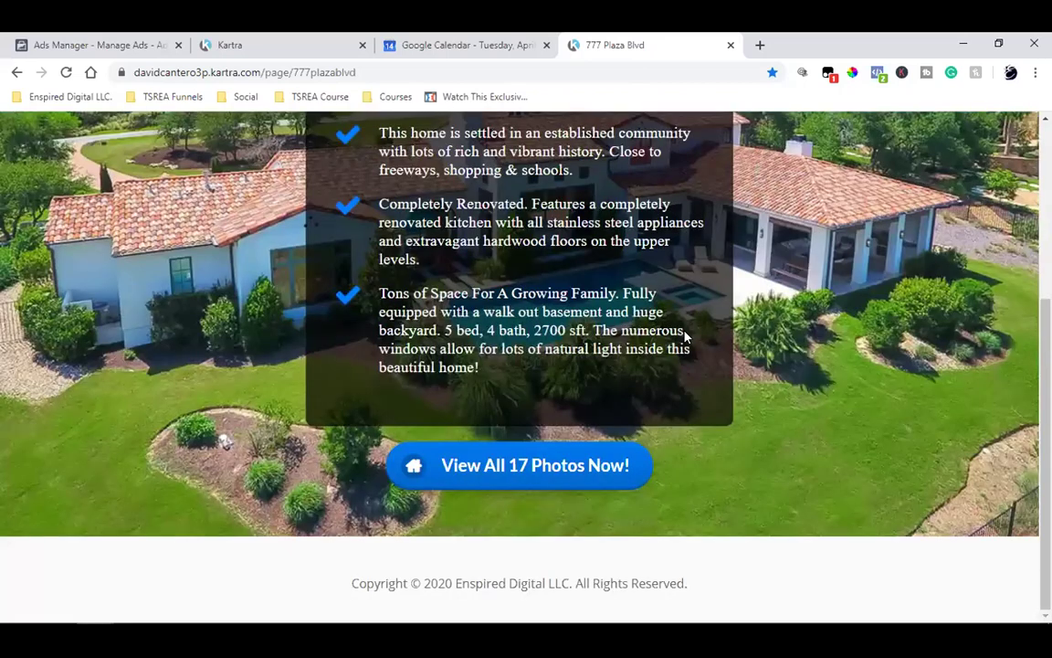
{"action": "scroll", "coordinate": [685, 336], "scroll_direction": "up", "scroll_amount": 3}
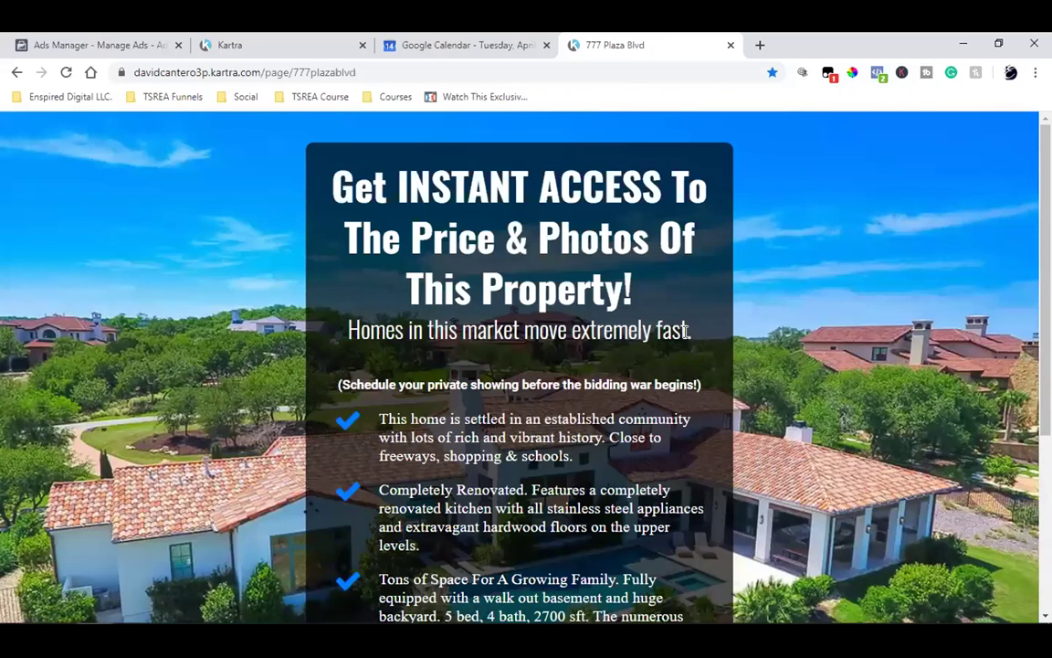
{"action": "scroll", "coordinate": [686, 332], "scroll_direction": "down", "scroll_amount": 2}
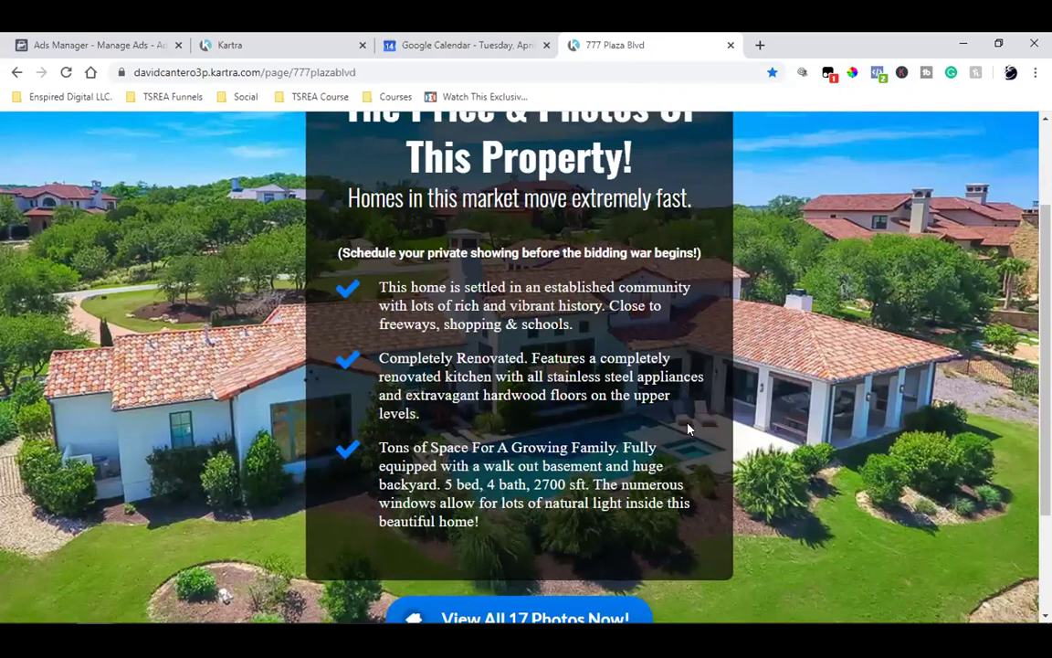
{"action": "scroll", "coordinate": [688, 421], "scroll_direction": "up", "scroll_amount": 2}
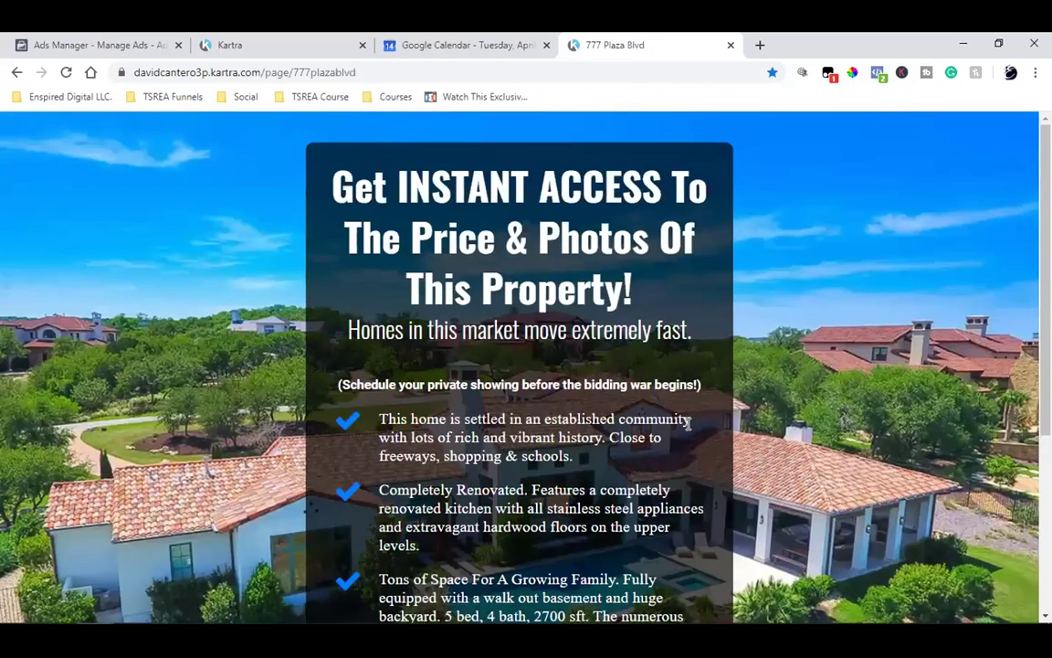
{"action": "scroll", "coordinate": [687, 423], "scroll_direction": "down", "scroll_amount": 4}
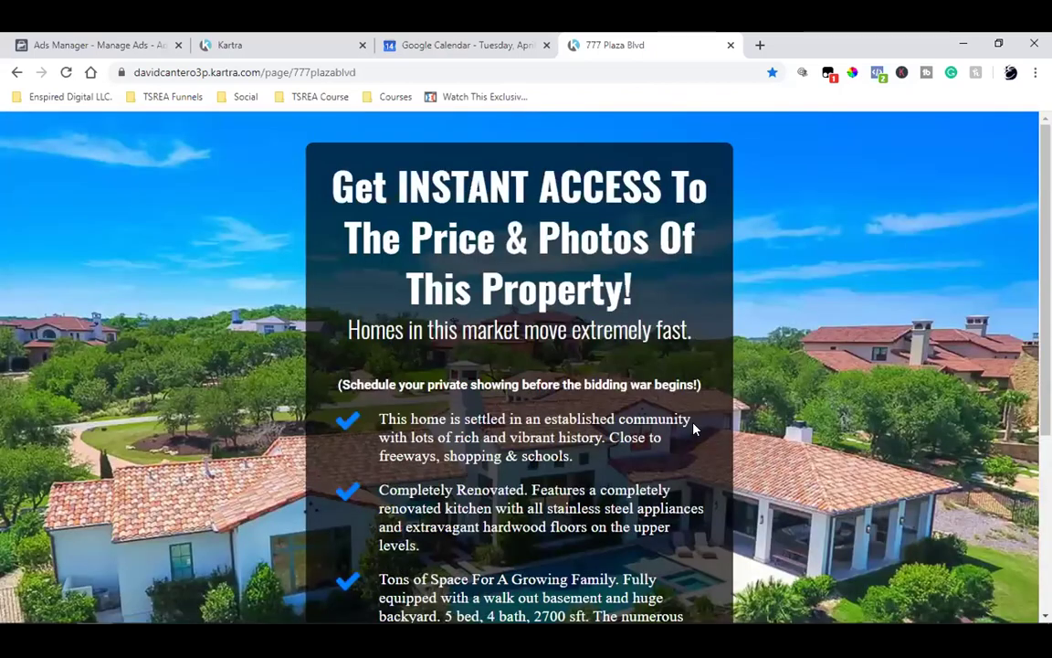
{"action": "scroll", "coordinate": [693, 426], "scroll_direction": "down", "scroll_amount": 1}
{"action": "scroll", "coordinate": [694, 427], "scroll_direction": "up", "scroll_amount": 1}
{"action": "scroll", "coordinate": [693, 427], "scroll_direction": "down", "scroll_amount": 3}
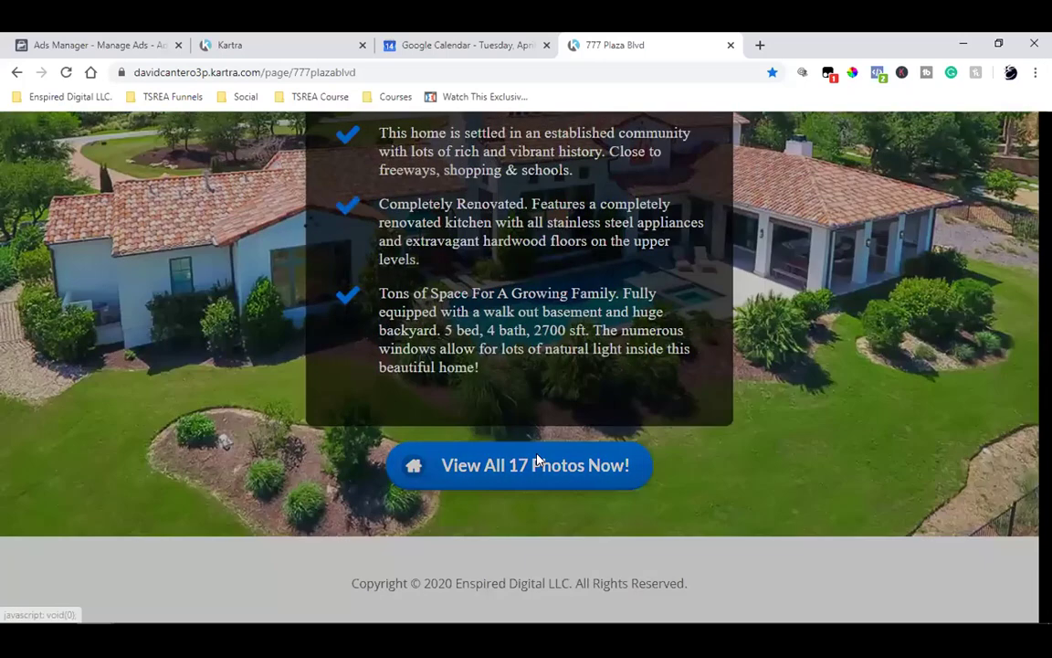
{"action": "left_click", "coordinate": [537, 459]}
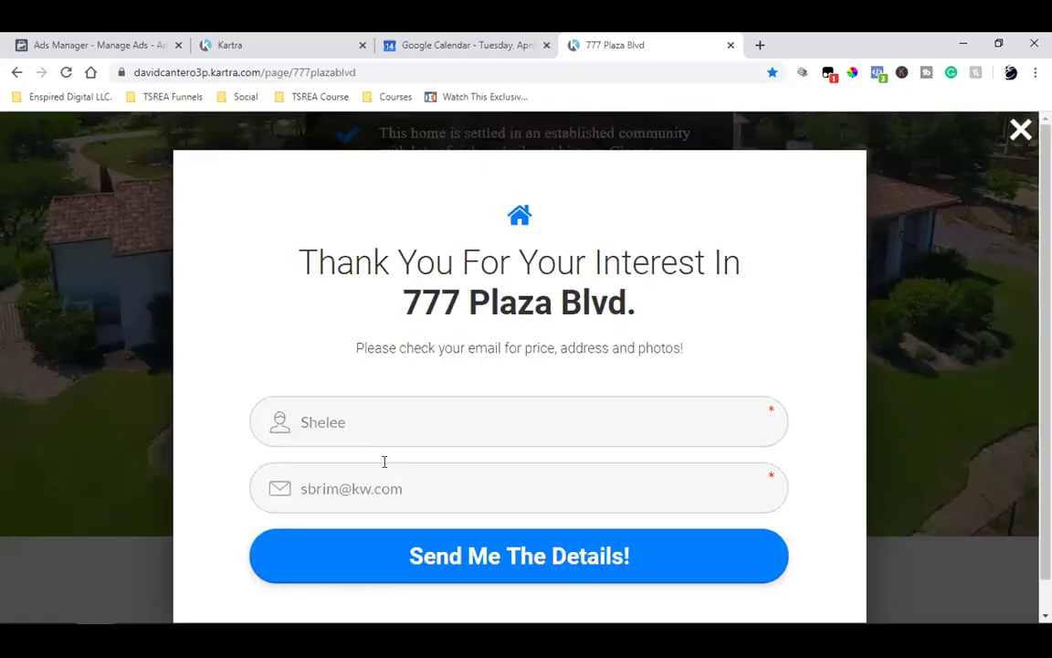
{"action": "left_click", "coordinate": [959, 462]}
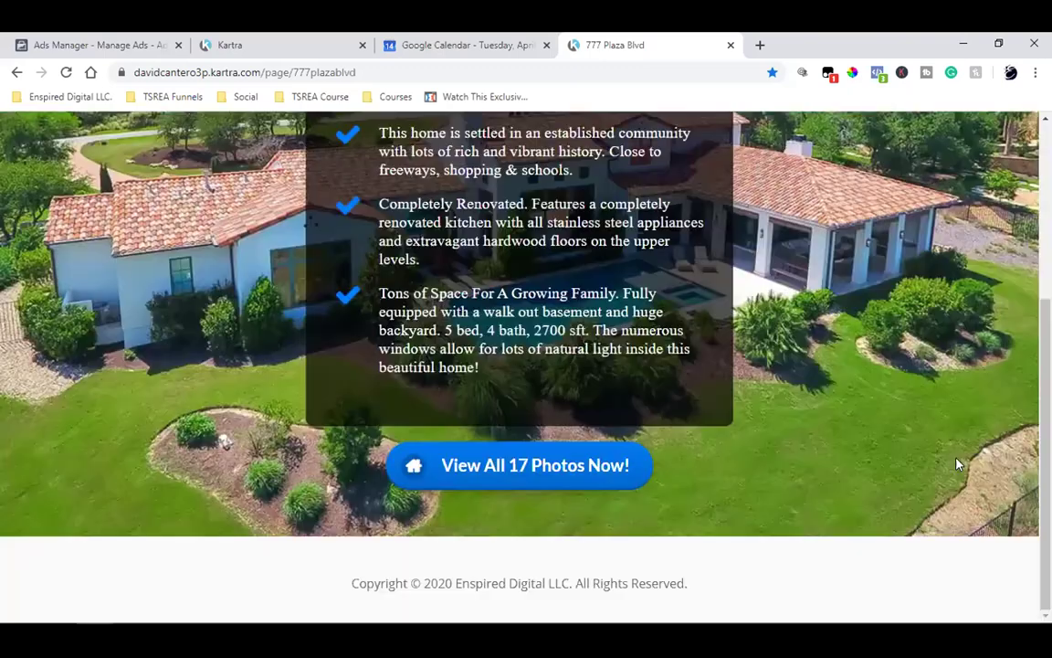
{"action": "scroll", "coordinate": [801, 469], "scroll_direction": "up", "scroll_amount": 3}
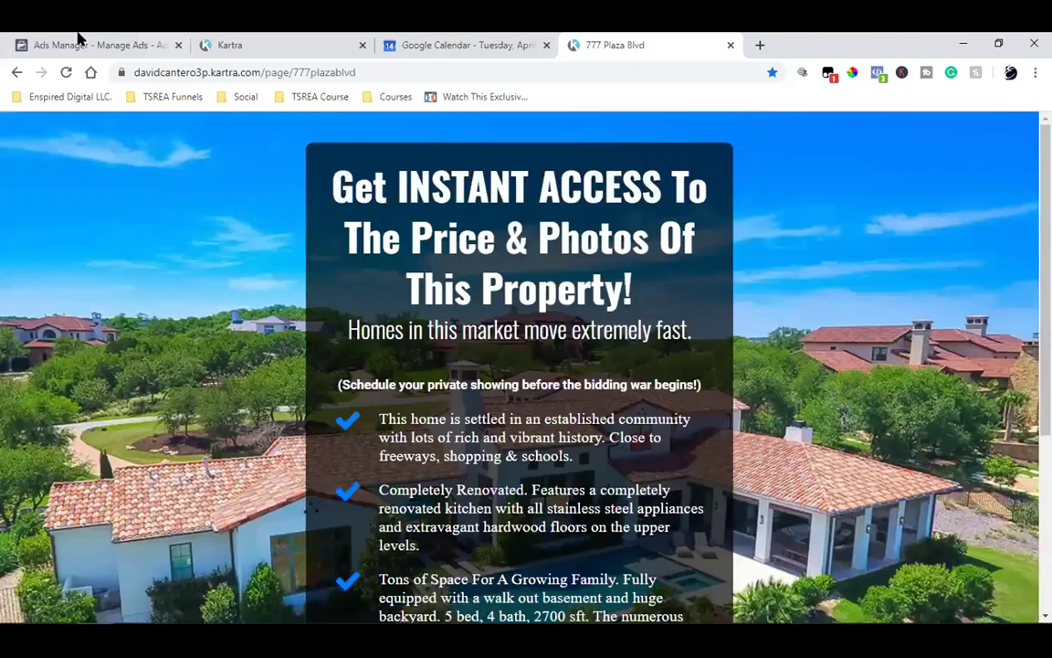
{"action": "left_click", "coordinate": [78, 43]}
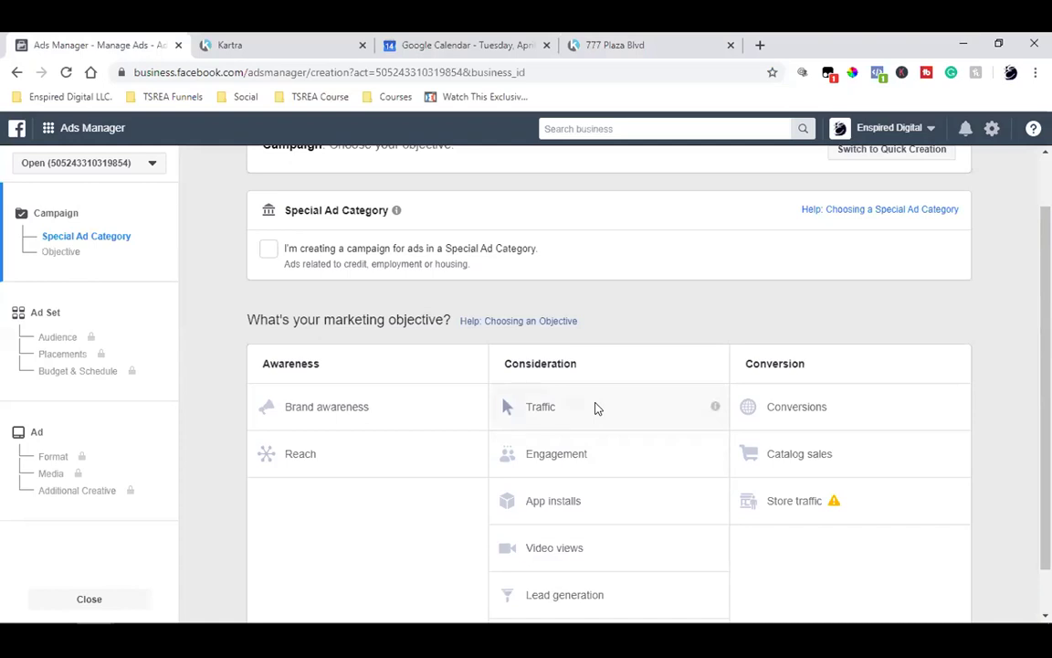
{"action": "left_click", "coordinate": [606, 41]}
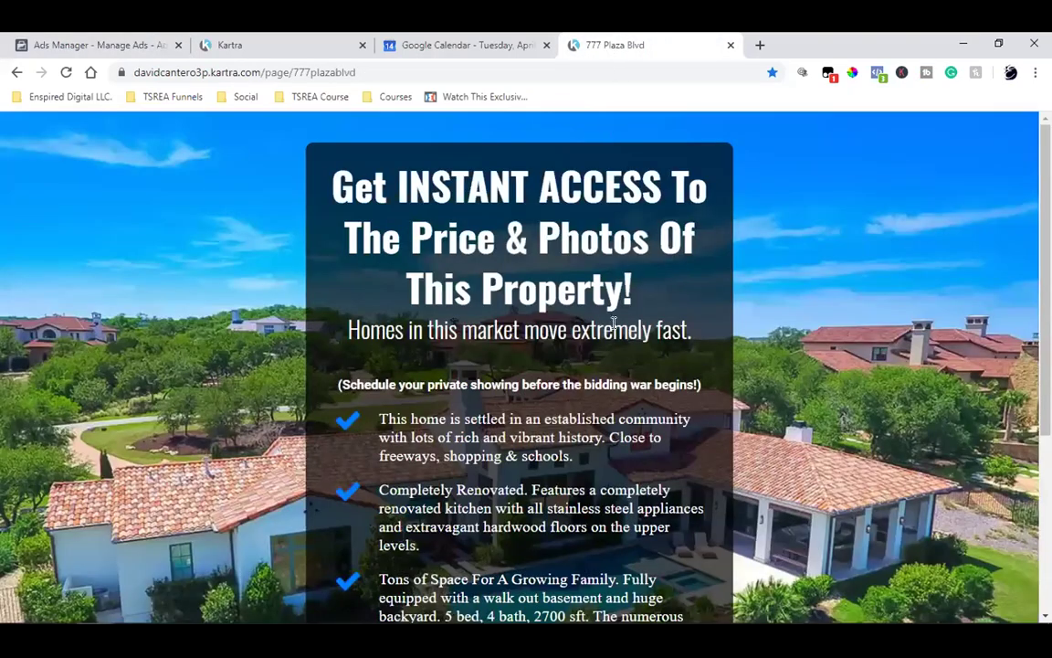
{"action": "scroll", "coordinate": [218, 439], "scroll_direction": "down", "scroll_amount": 3}
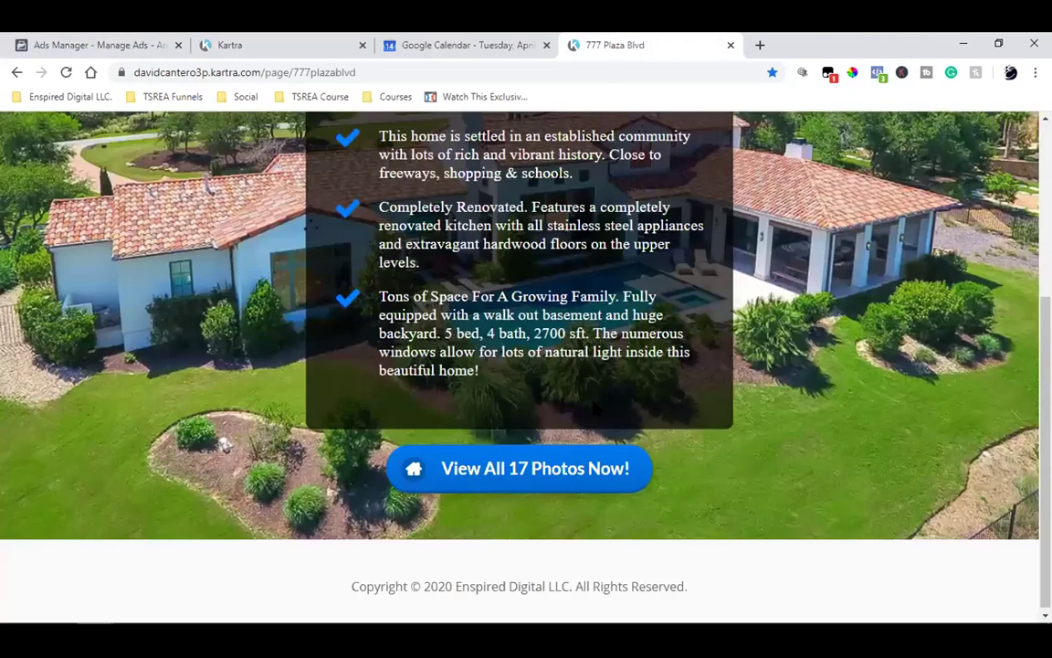
{"action": "left_click", "coordinate": [535, 452]}
{"action": "double_click", "coordinate": [446, 442]}
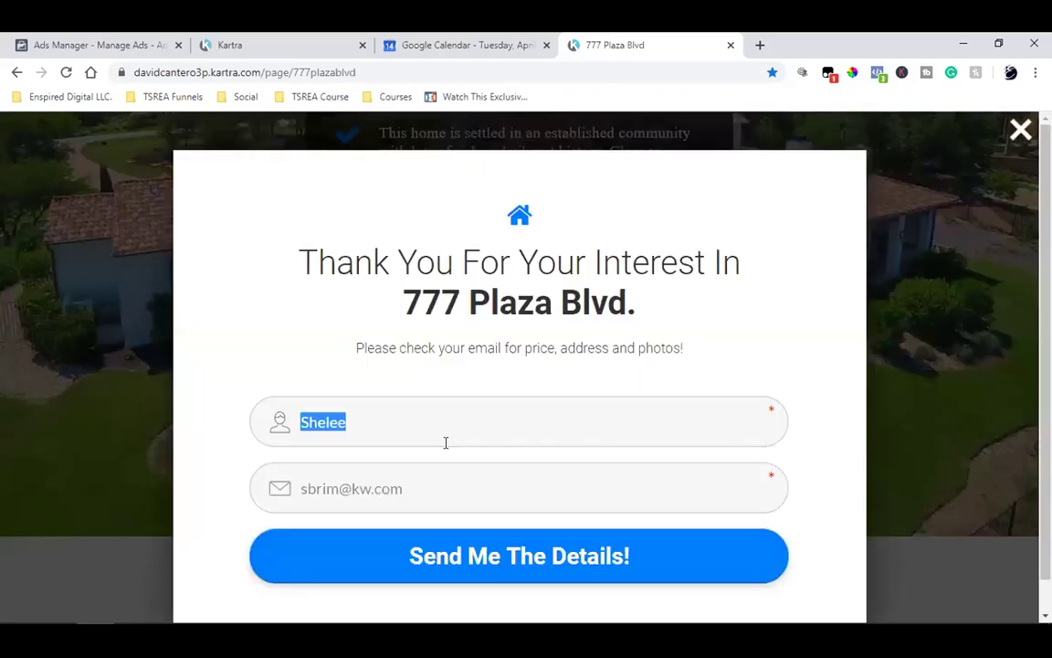
{"action": "type", "text": "Dave"}
{"action": "key", "text": "Tab"}
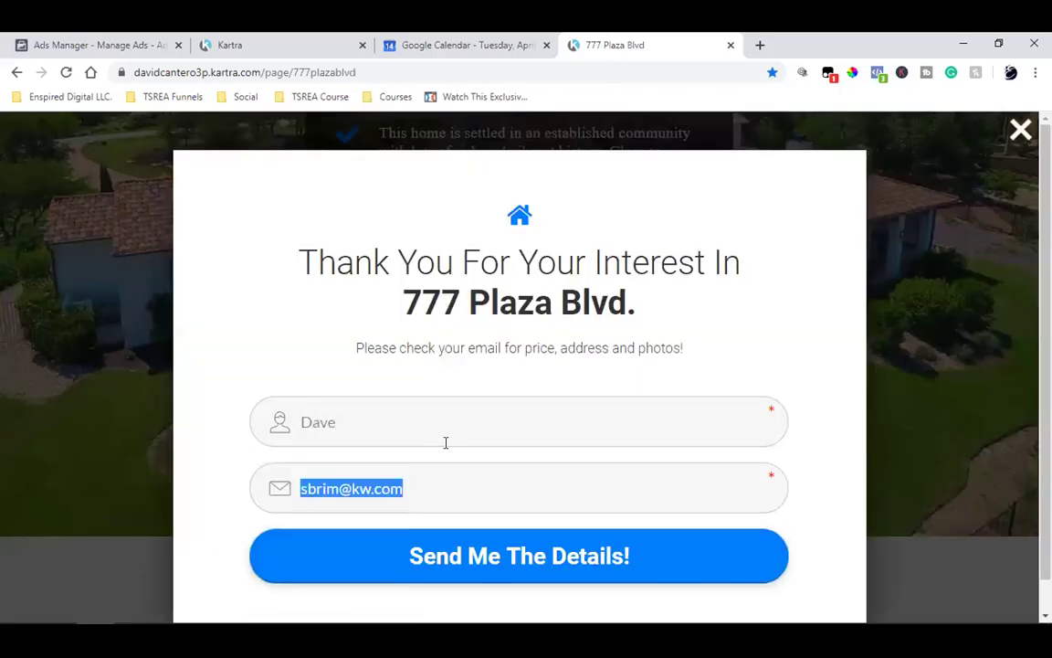
{"action": "key", "text": "Left"}
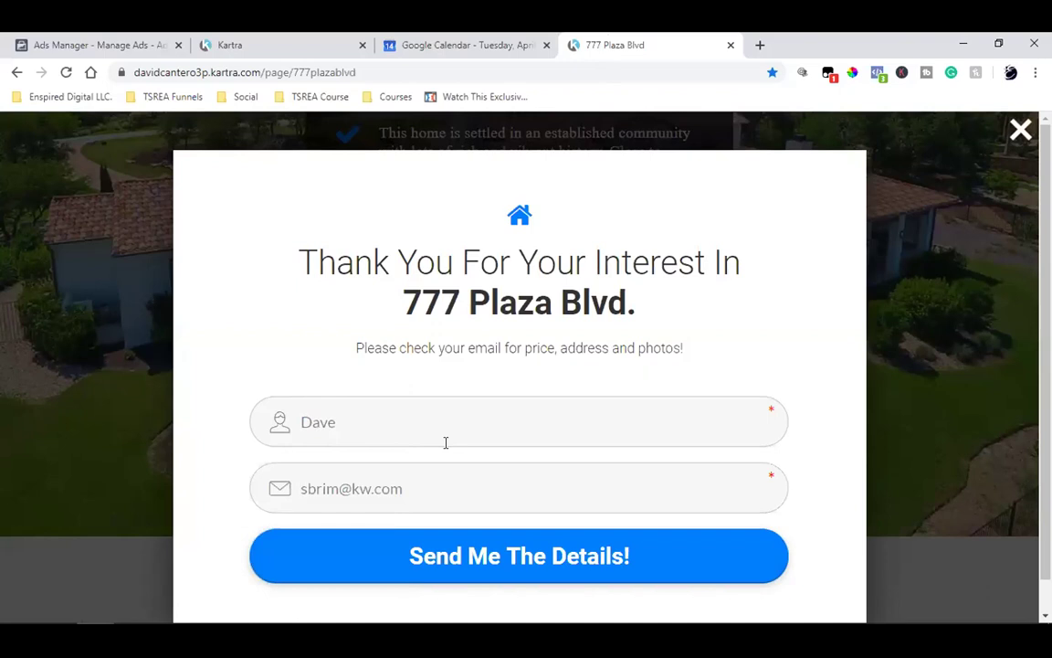
{"action": "key", "text": "Delete"}
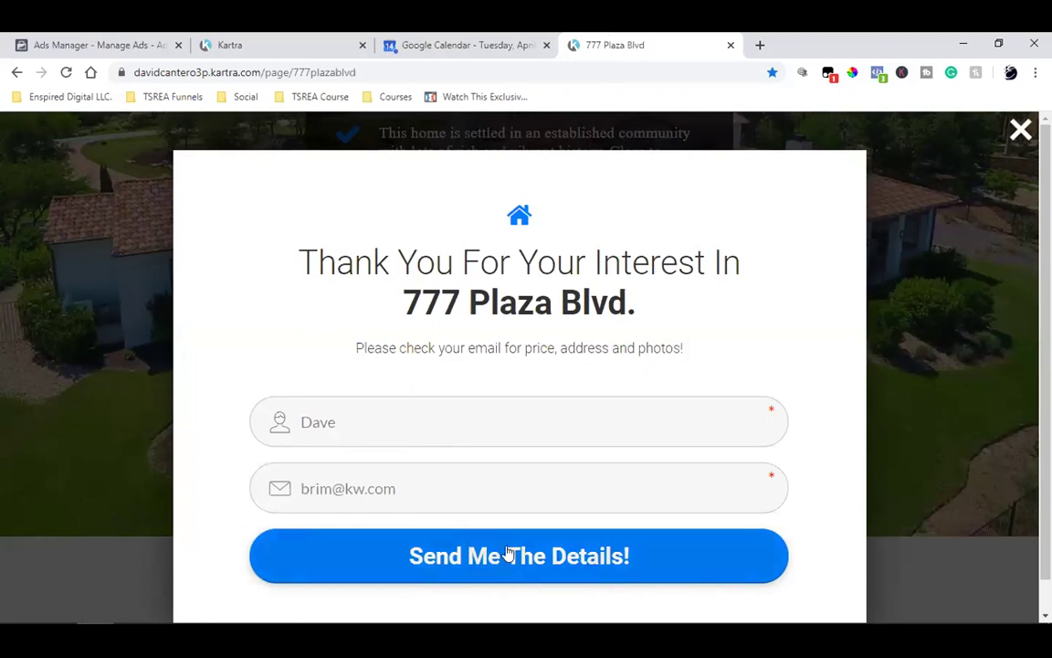
{"action": "left_click", "coordinate": [508, 554]}
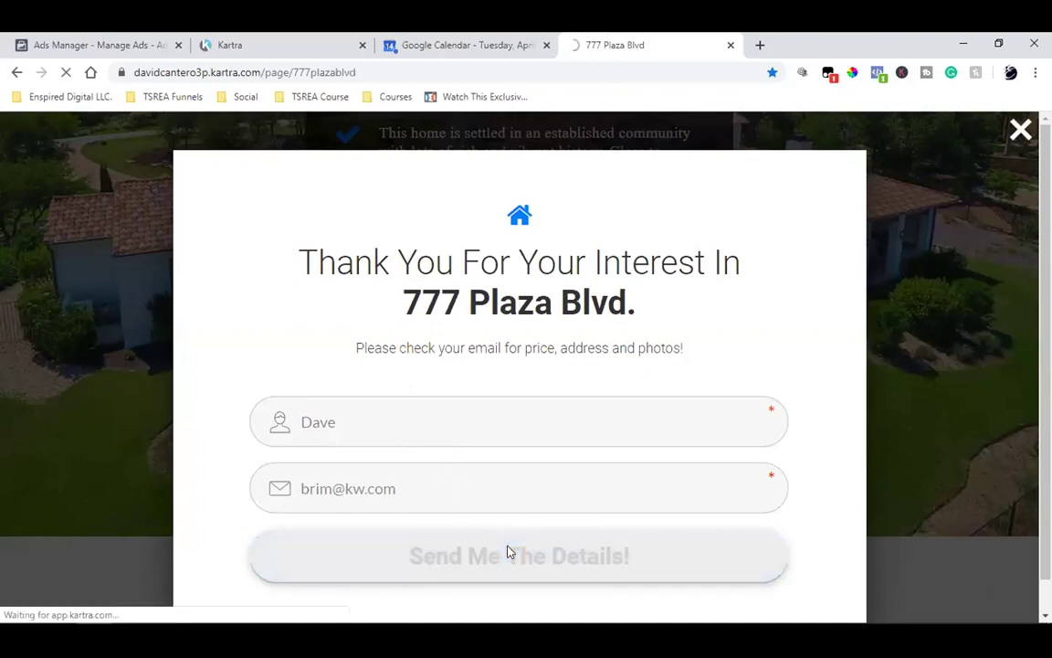
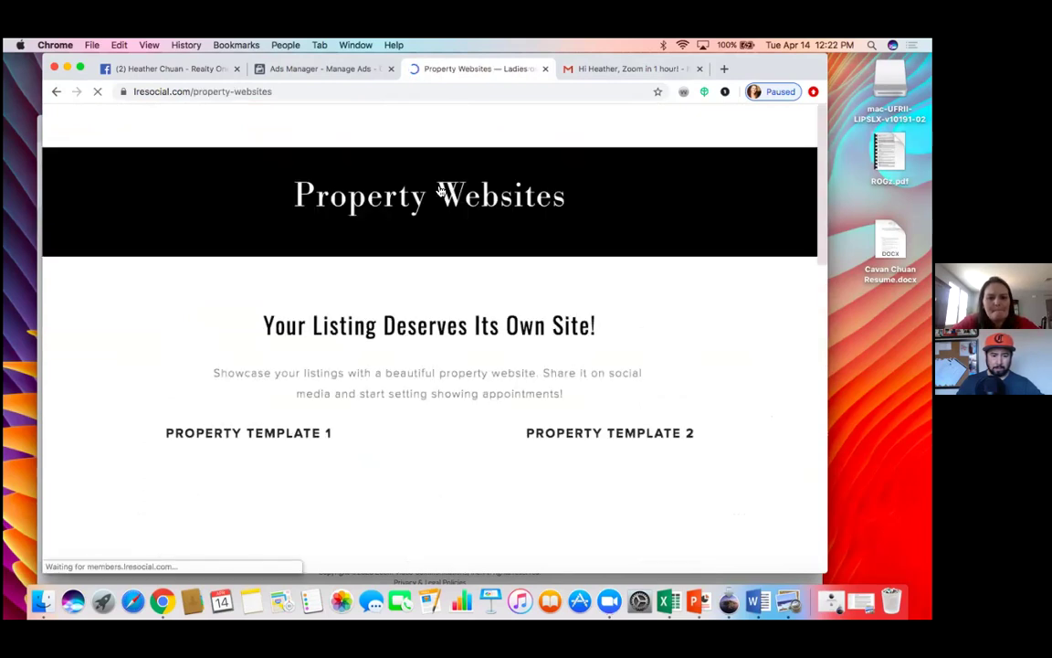
Step: Scroll to LRE Social's property templates and open the Property Template 2 sample site in a new tab
{"action": "scroll", "coordinate": [448, 384], "scroll_direction": "down", "scroll_amount": 4}
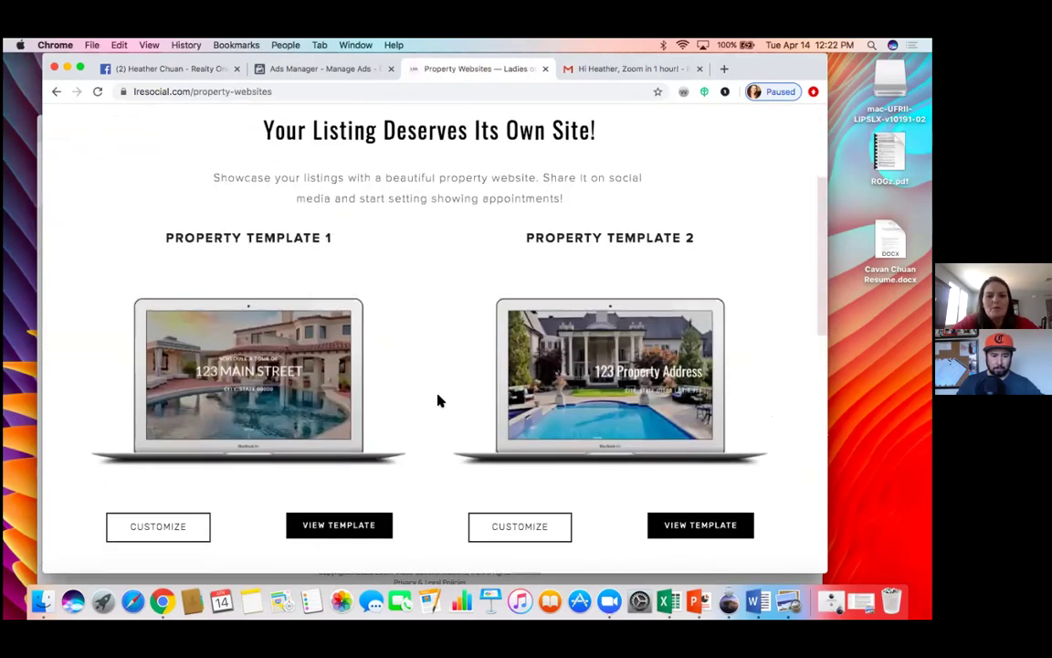
{"action": "scroll", "coordinate": [439, 400], "scroll_direction": "down", "scroll_amount": 1}
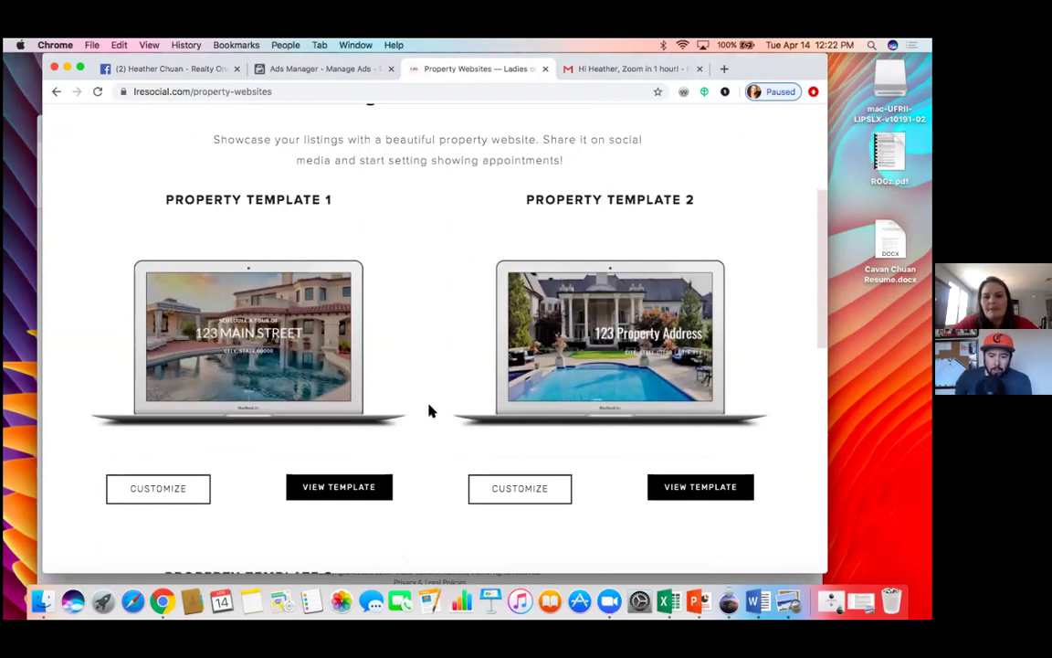
{"action": "left_click", "coordinate": [713, 488]}
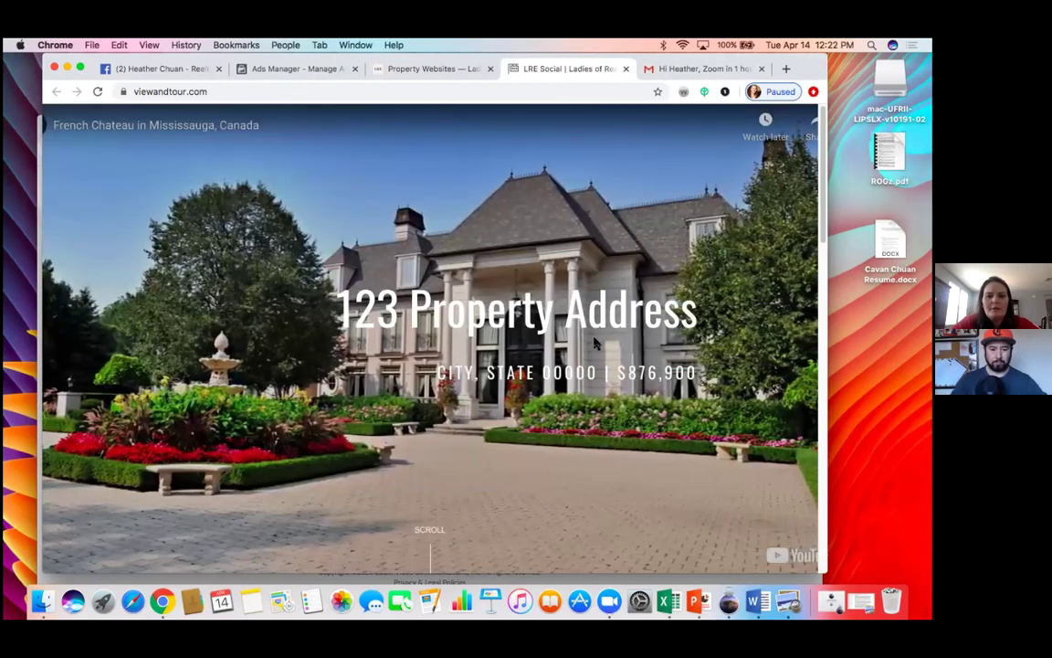
Step: Browse the 123 Main Street sample listing and open the Schedule A Private Tour form
{"action": "scroll", "coordinate": [365, 325], "scroll_direction": "down", "scroll_amount": 5}
{"action": "scroll", "coordinate": [409, 369], "scroll_direction": "down", "scroll_amount": 3}
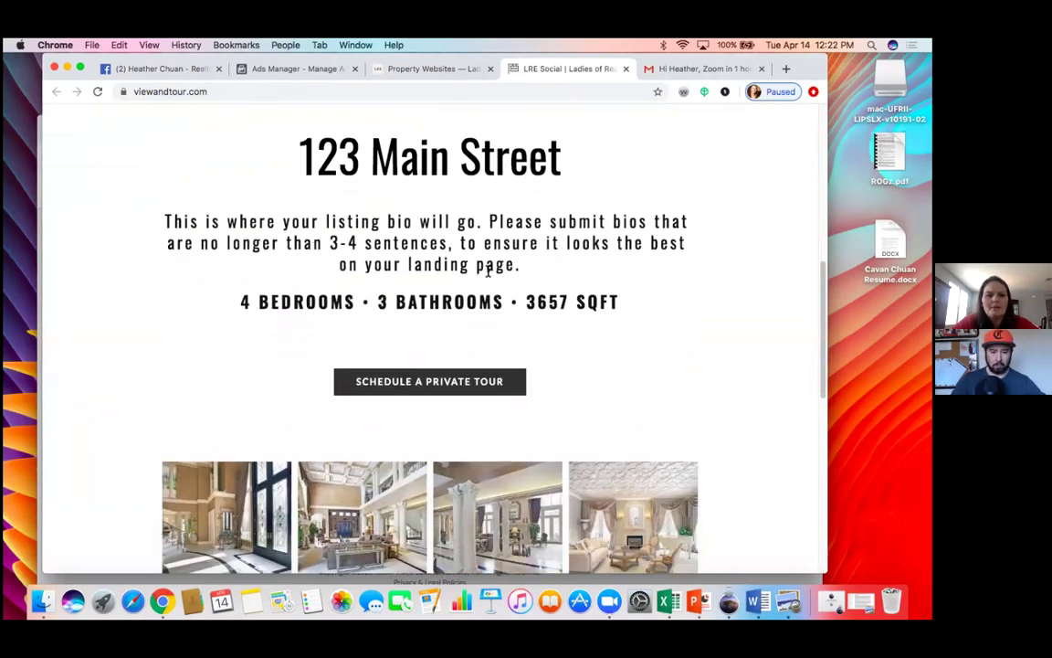
{"action": "scroll", "coordinate": [562, 310], "scroll_direction": "down", "scroll_amount": 3}
{"action": "scroll", "coordinate": [592, 420], "scroll_direction": "down", "scroll_amount": 1}
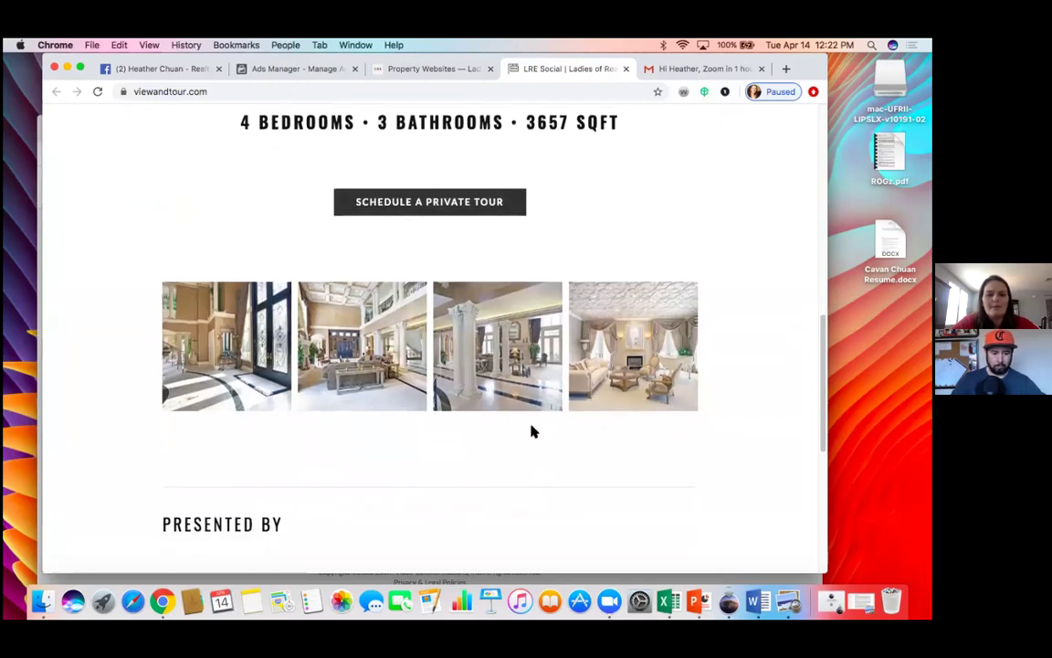
{"action": "scroll", "coordinate": [530, 429], "scroll_direction": "down", "scroll_amount": 8}
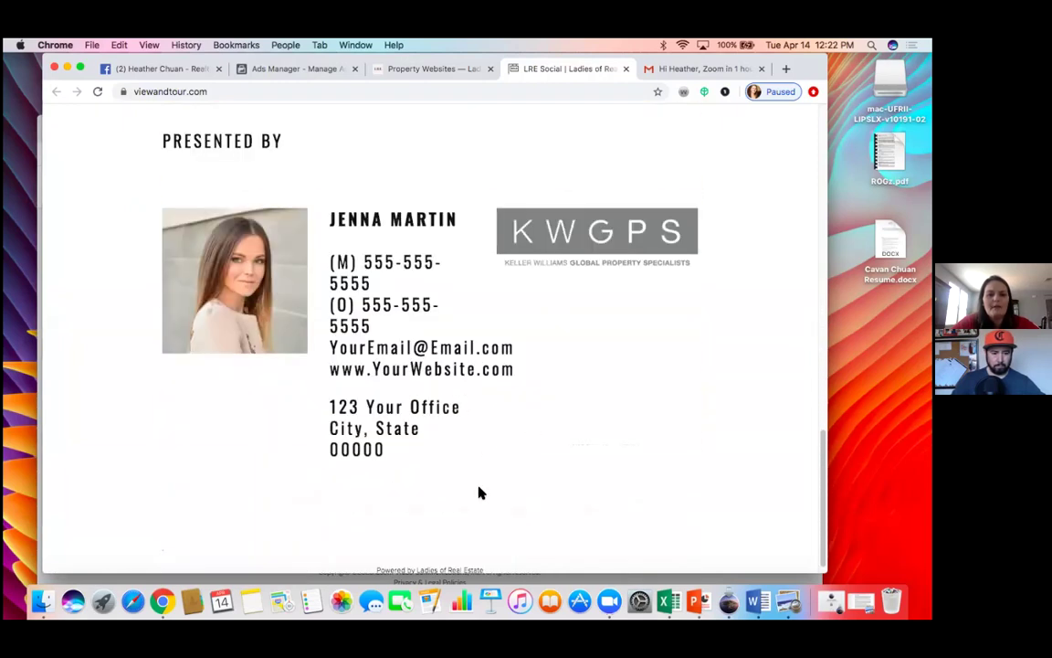
{"action": "scroll", "coordinate": [479, 490], "scroll_direction": "down", "scroll_amount": 1}
{"action": "scroll", "coordinate": [480, 491], "scroll_direction": "up", "scroll_amount": 7}
{"action": "scroll", "coordinate": [480, 493], "scroll_direction": "up", "scroll_amount": 5}
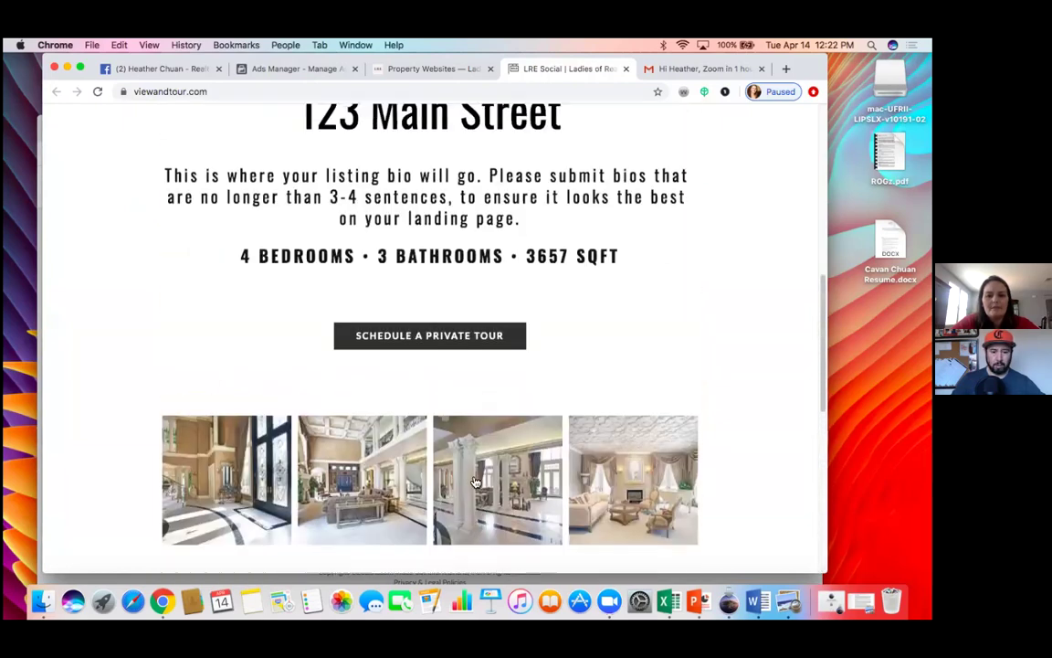
{"action": "left_click", "coordinate": [429, 339]}
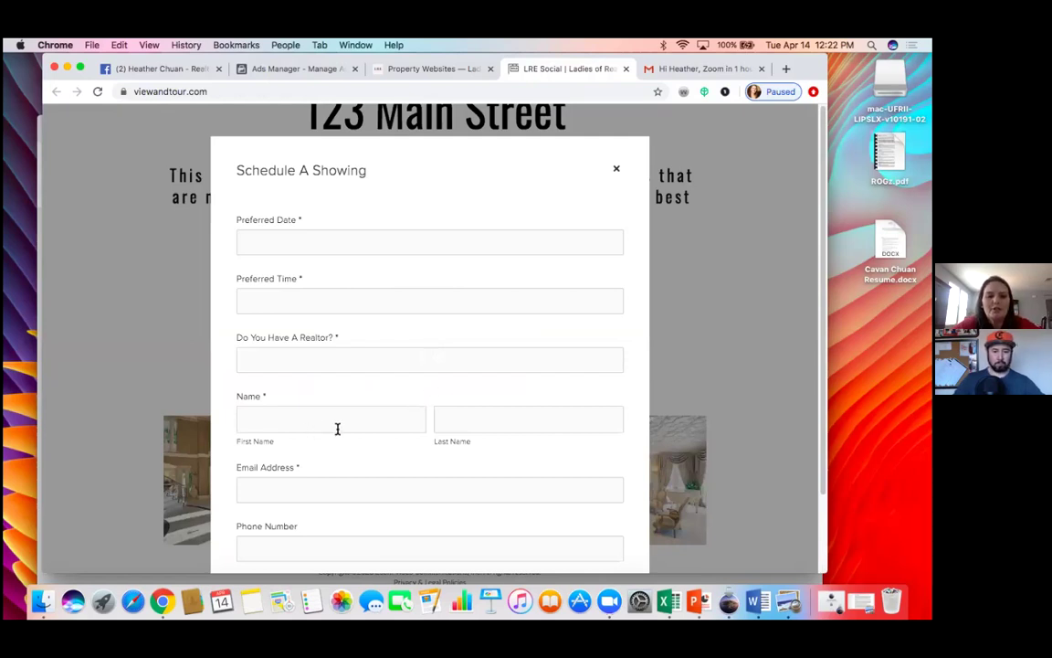
Step: Close the Schedule A Showing form and reopen it
{"action": "scroll", "coordinate": [388, 423], "scroll_direction": "down", "scroll_amount": 2}
{"action": "scroll", "coordinate": [388, 424], "scroll_direction": "up", "scroll_amount": 2}
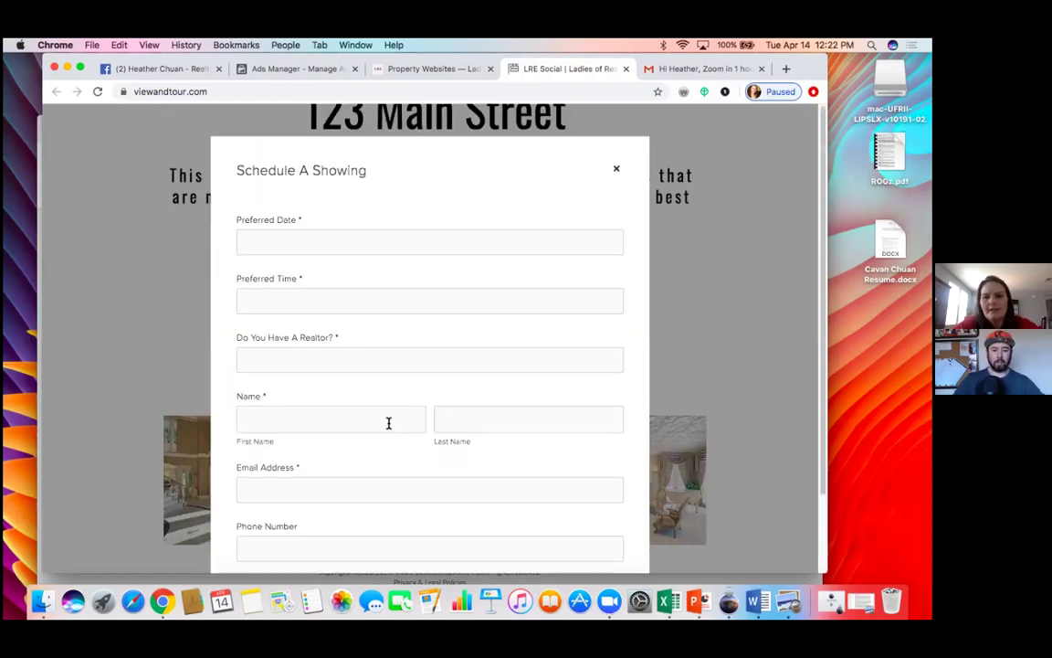
{"action": "left_click", "coordinate": [616, 173]}
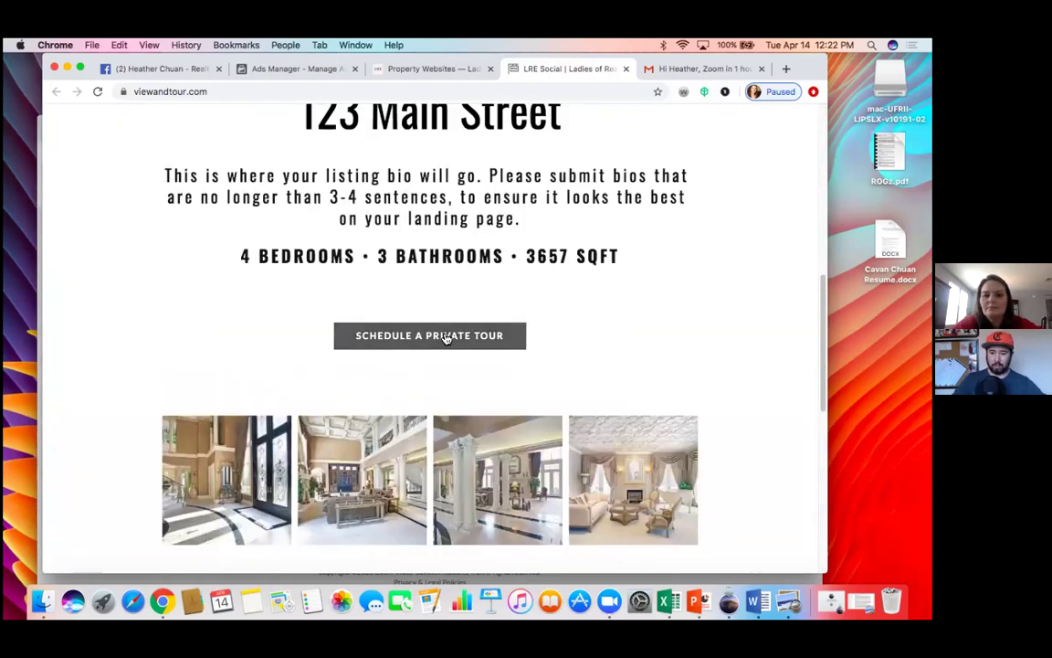
{"action": "left_click", "coordinate": [447, 336]}
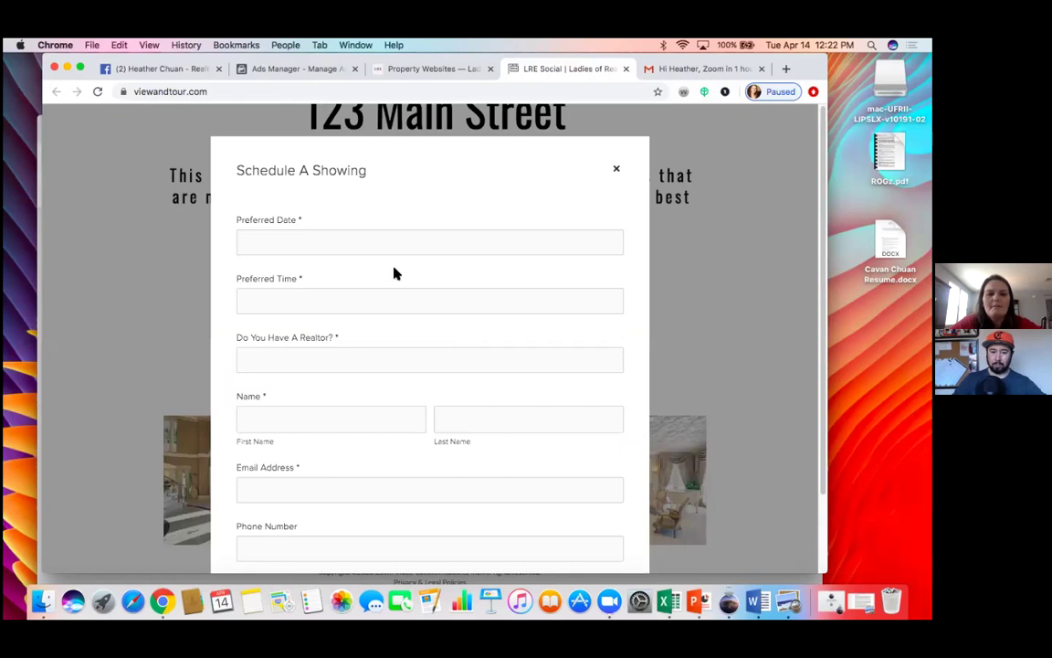
Step: Enter 04/14 as the preferred showing date, then close the form without submitting
{"action": "left_click", "coordinate": [363, 237]}
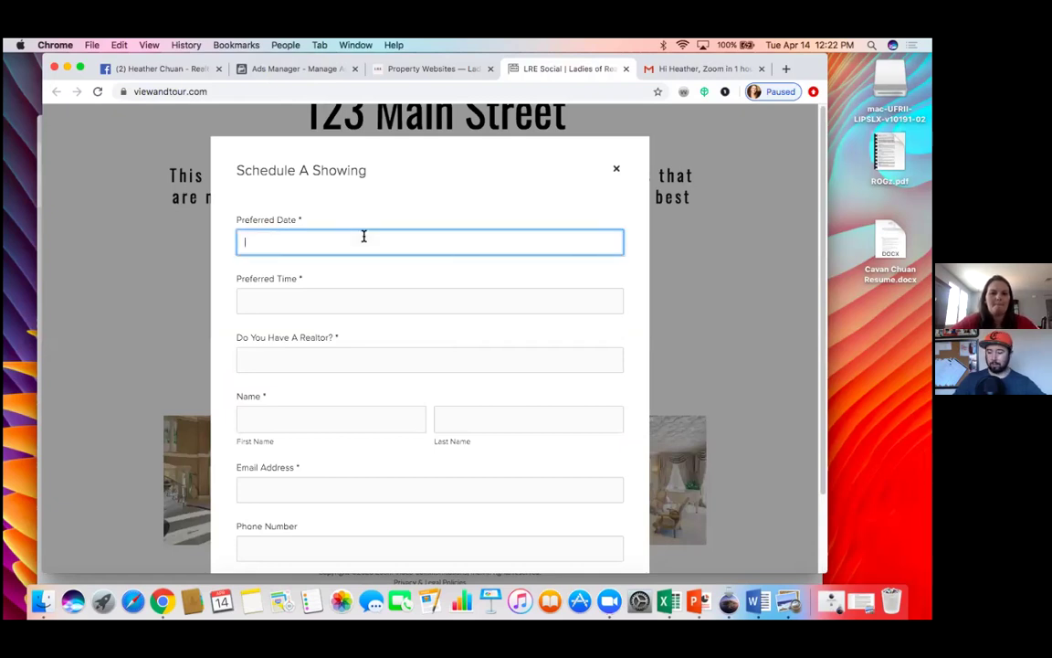
{"action": "type", "text": "04/"}
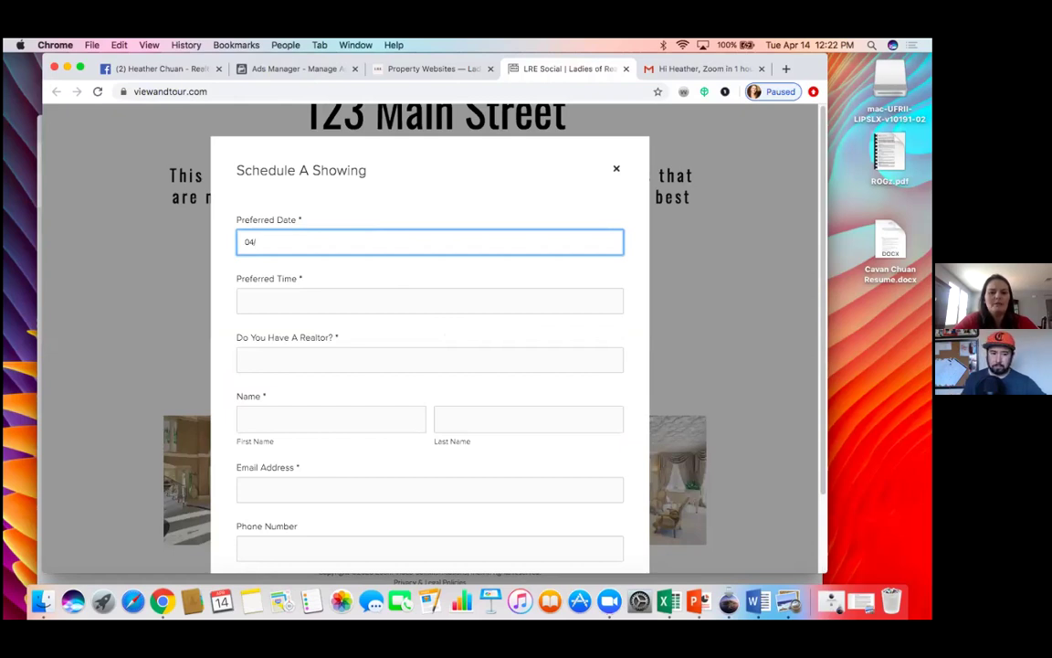
{"action": "type", "text": "0"}
{"action": "key", "text": "BackSpace"}
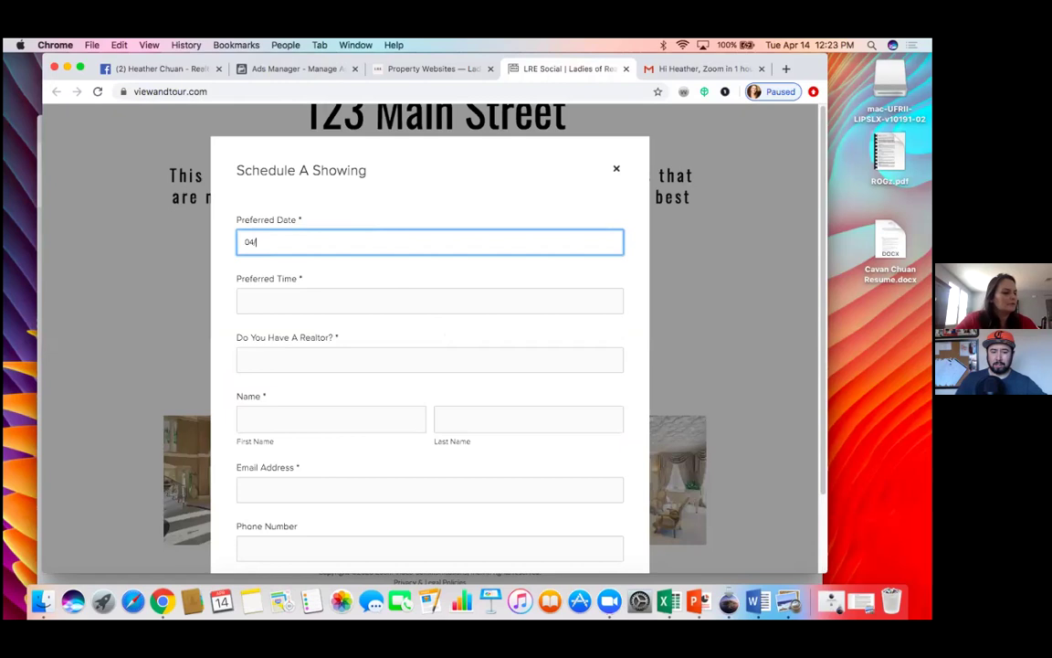
{"action": "type", "text": "14"}
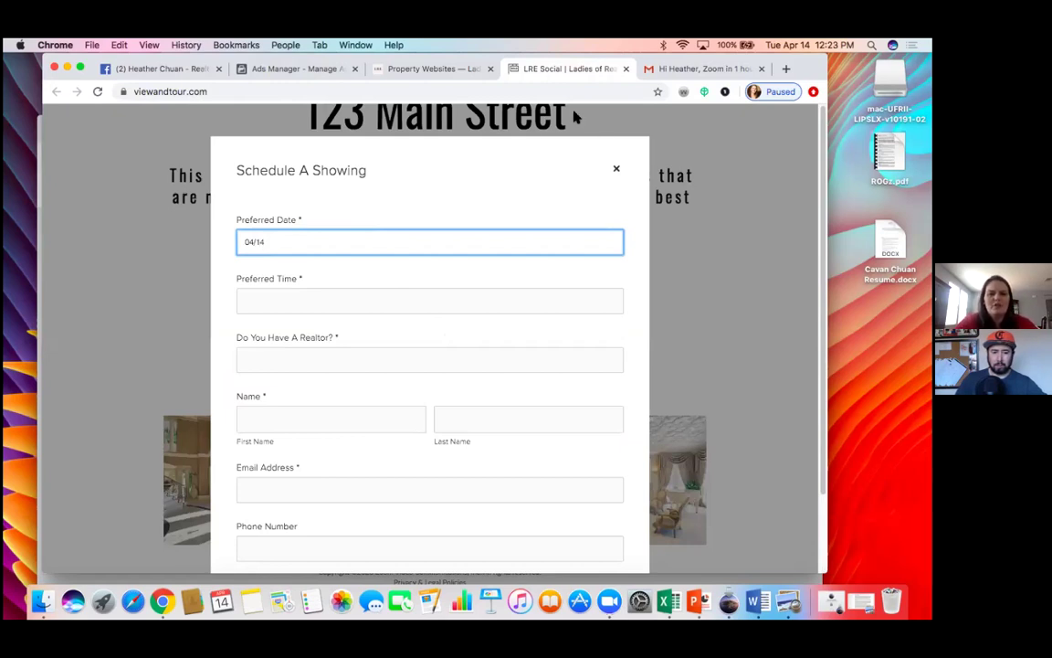
{"action": "left_click", "coordinate": [615, 168]}
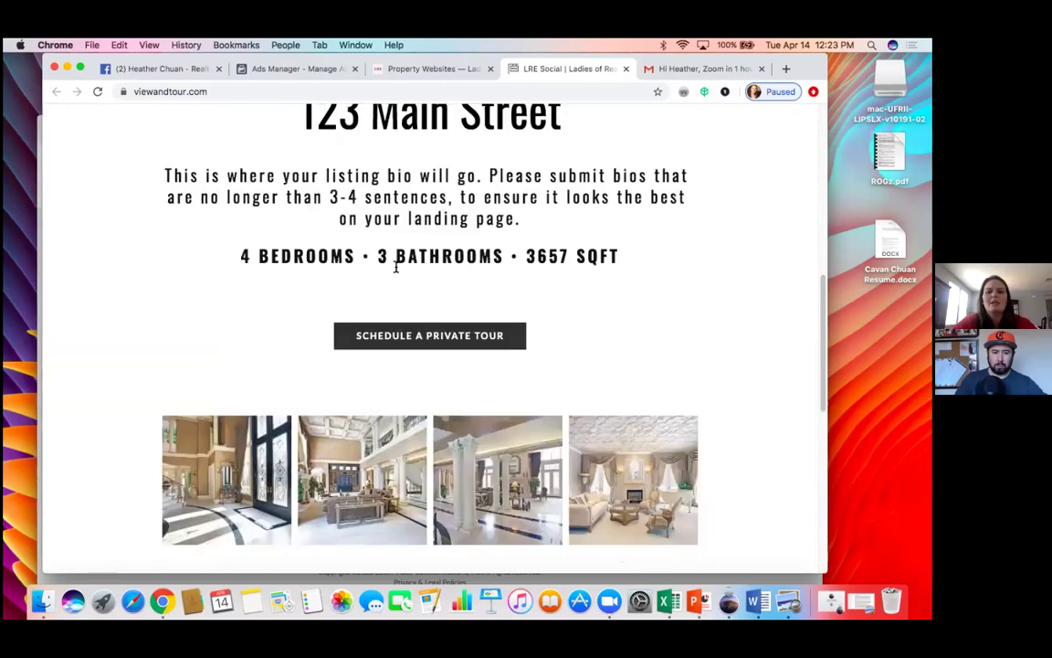
{"action": "scroll", "coordinate": [283, 272], "scroll_direction": "down", "scroll_amount": 3}
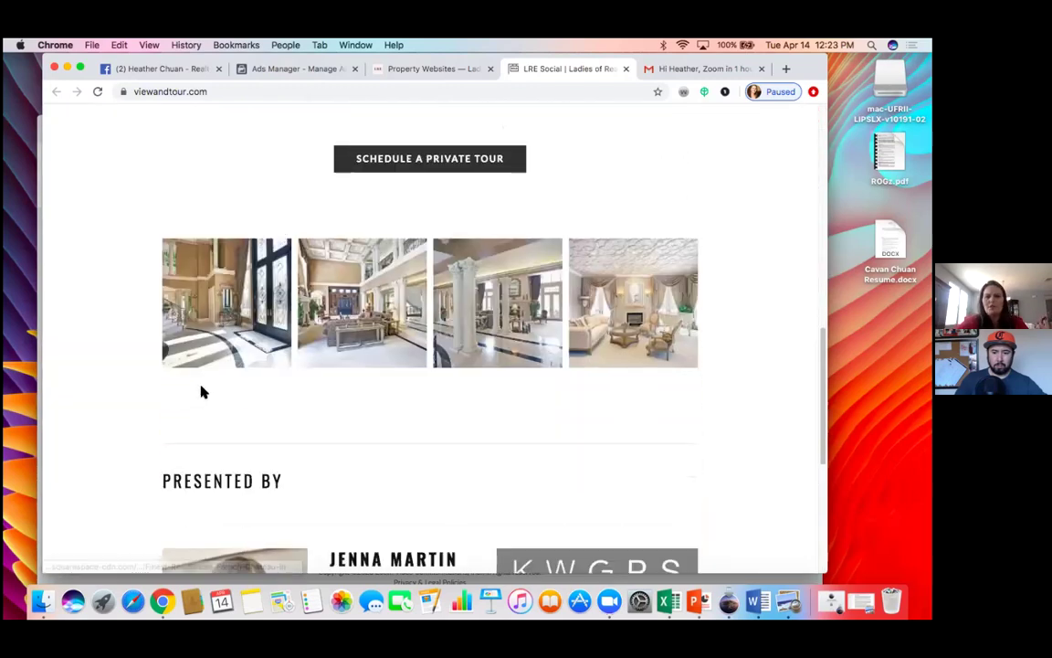
{"action": "scroll", "coordinate": [203, 392], "scroll_direction": "down", "scroll_amount": 4}
{"action": "scroll", "coordinate": [203, 392], "scroll_direction": "up", "scroll_amount": 8}
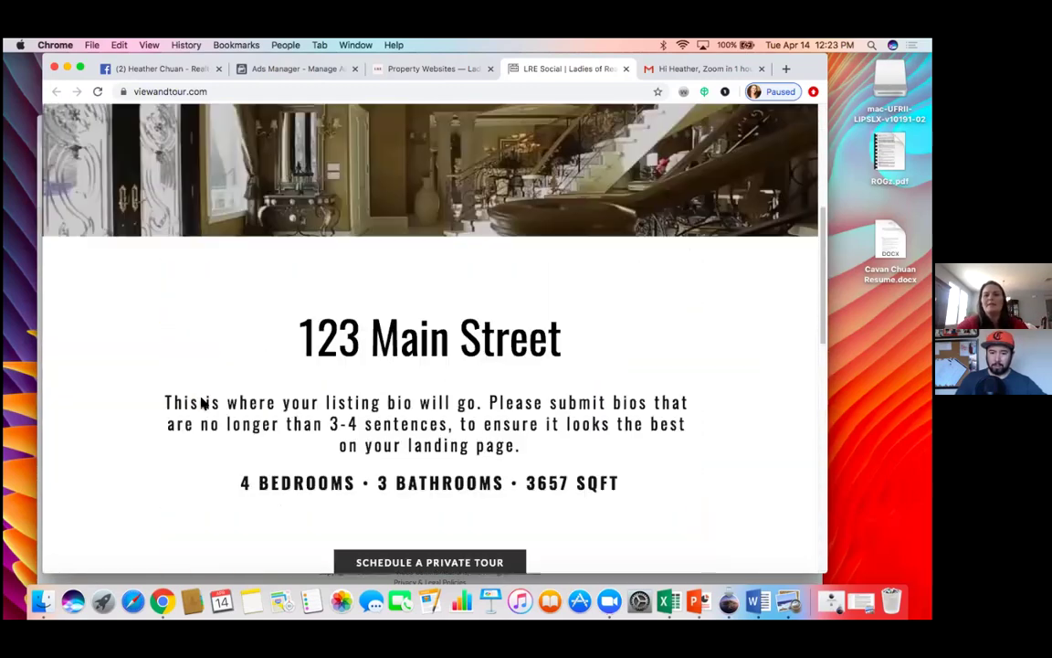
{"action": "scroll", "coordinate": [203, 402], "scroll_direction": "up", "scroll_amount": 5}
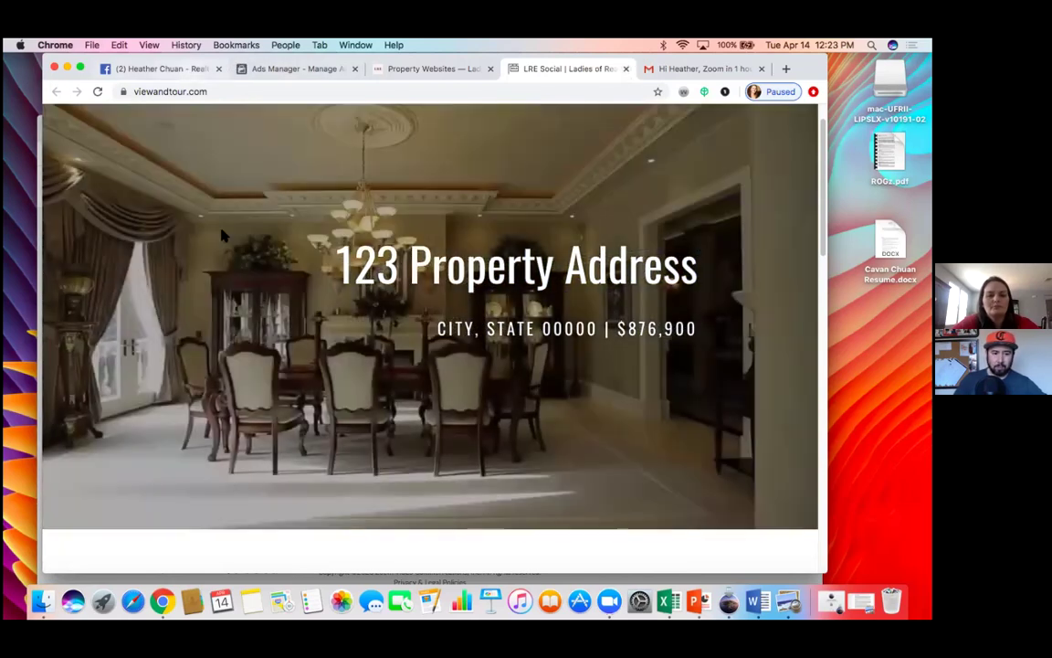
{"action": "scroll", "coordinate": [308, 366], "scroll_direction": "down", "scroll_amount": 1}
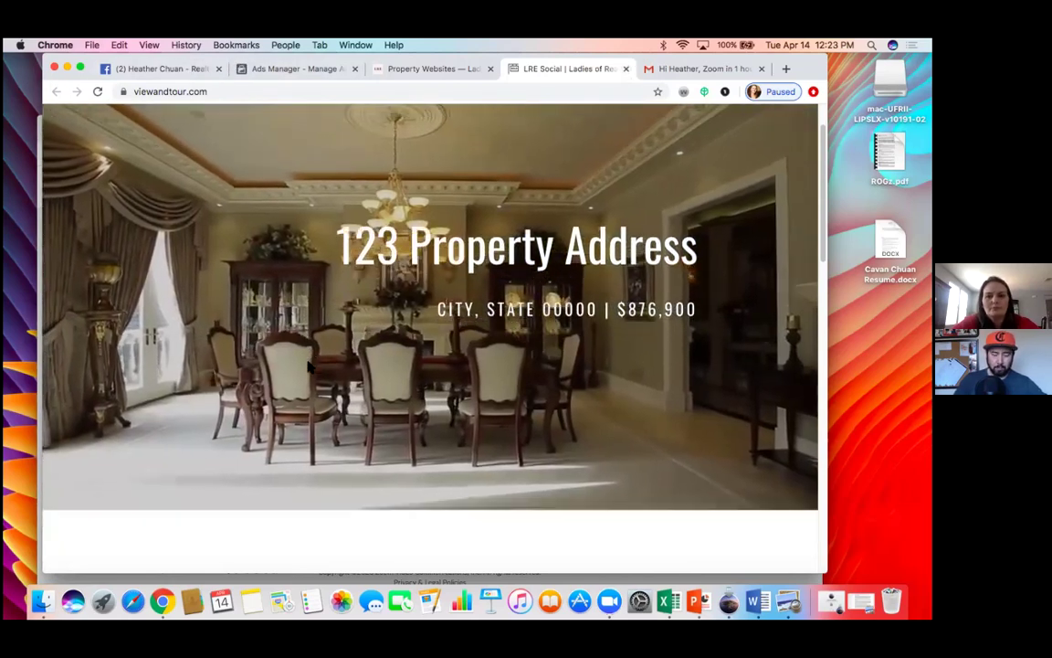
{"action": "scroll", "coordinate": [309, 365], "scroll_direction": "down", "scroll_amount": 5}
{"action": "scroll", "coordinate": [308, 365], "scroll_direction": "up", "scroll_amount": 3}
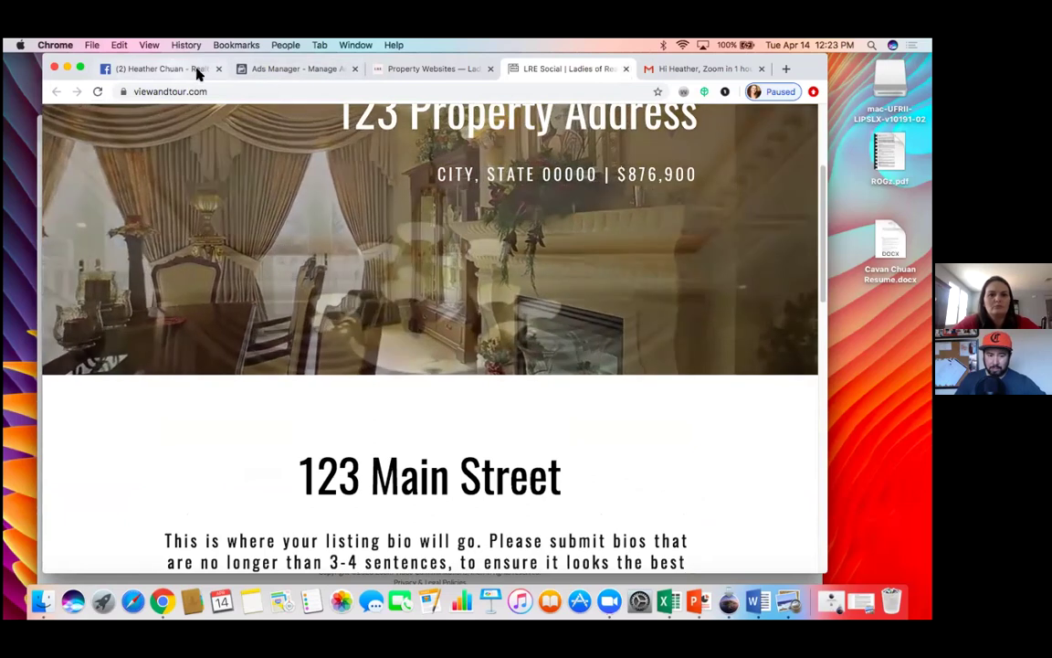
Step: Return to the Ads Manager tab to resume the new campaign setup
{"action": "left_click", "coordinate": [255, 71]}
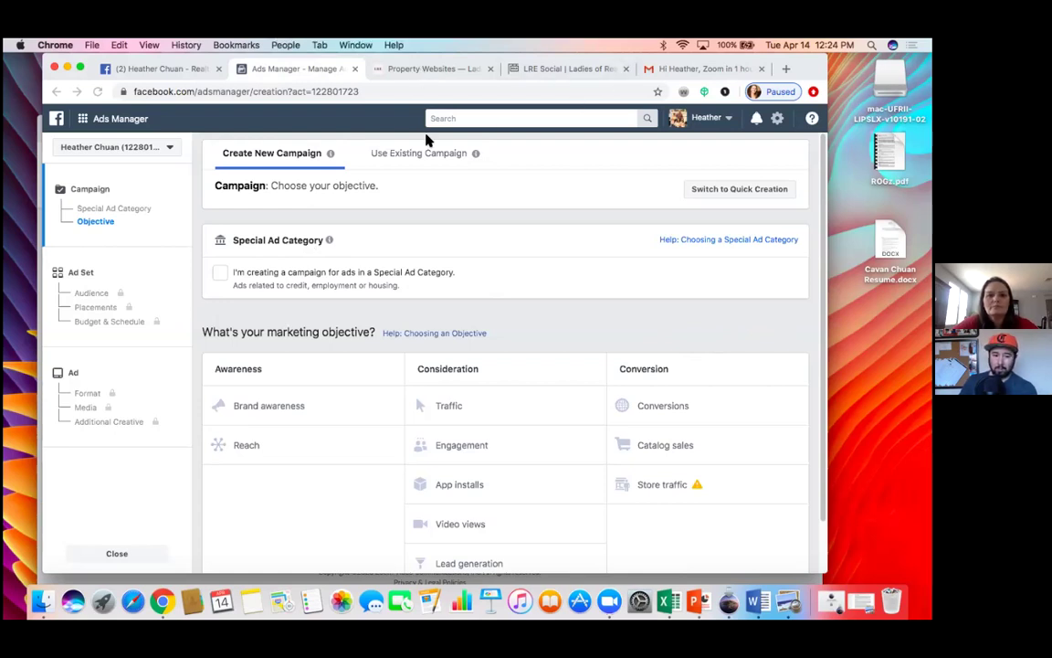
Step: Mark the campaign as a Housing special ad category with the Conversions objective, and continue
{"action": "left_click", "coordinate": [227, 275]}
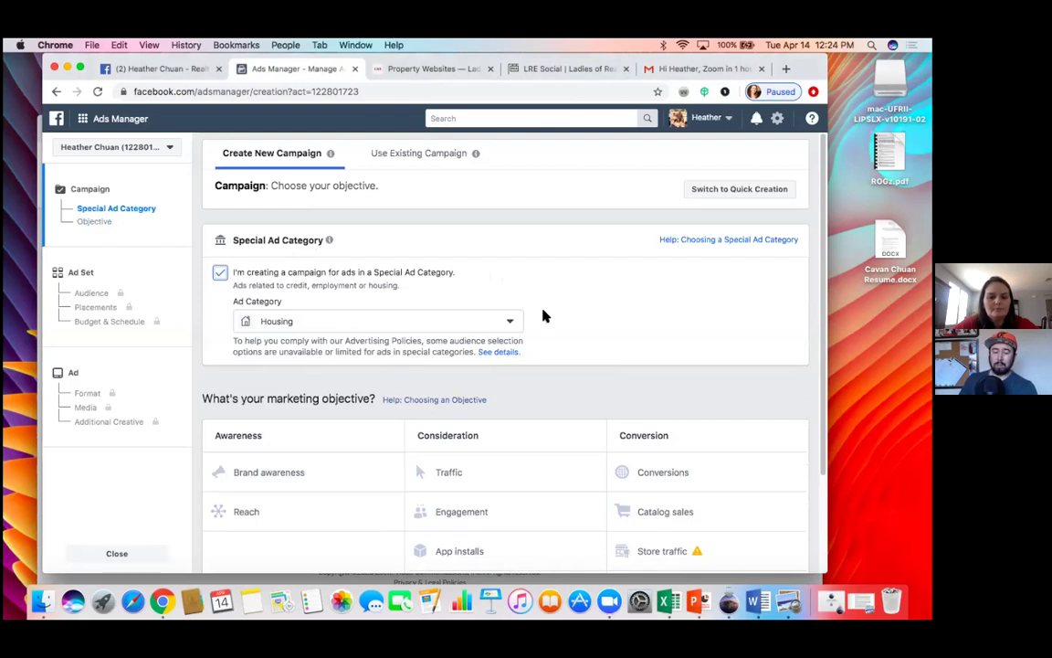
{"action": "left_click", "coordinate": [511, 321]}
{"action": "left_click", "coordinate": [581, 343]}
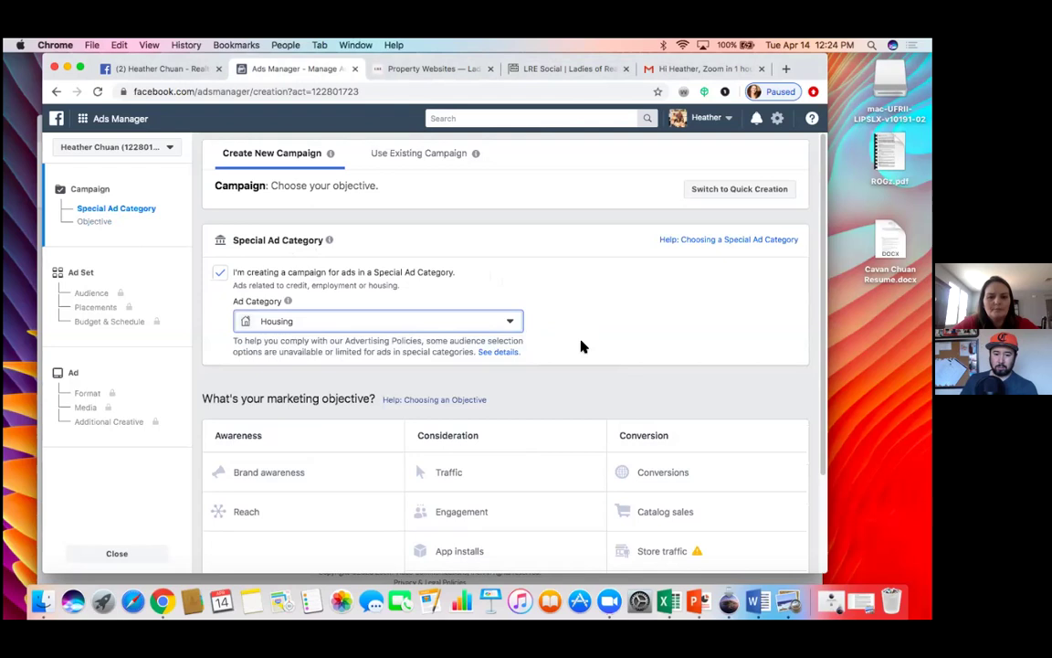
{"action": "left_click", "coordinate": [674, 483]}
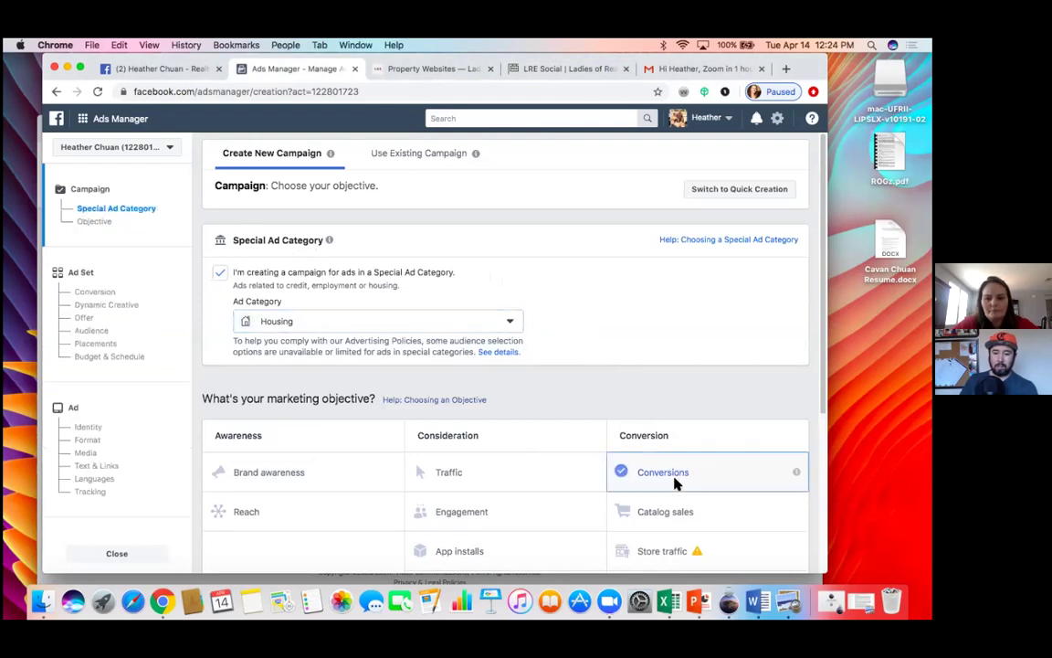
{"action": "scroll", "coordinate": [674, 483], "scroll_direction": "down", "scroll_amount": 2}
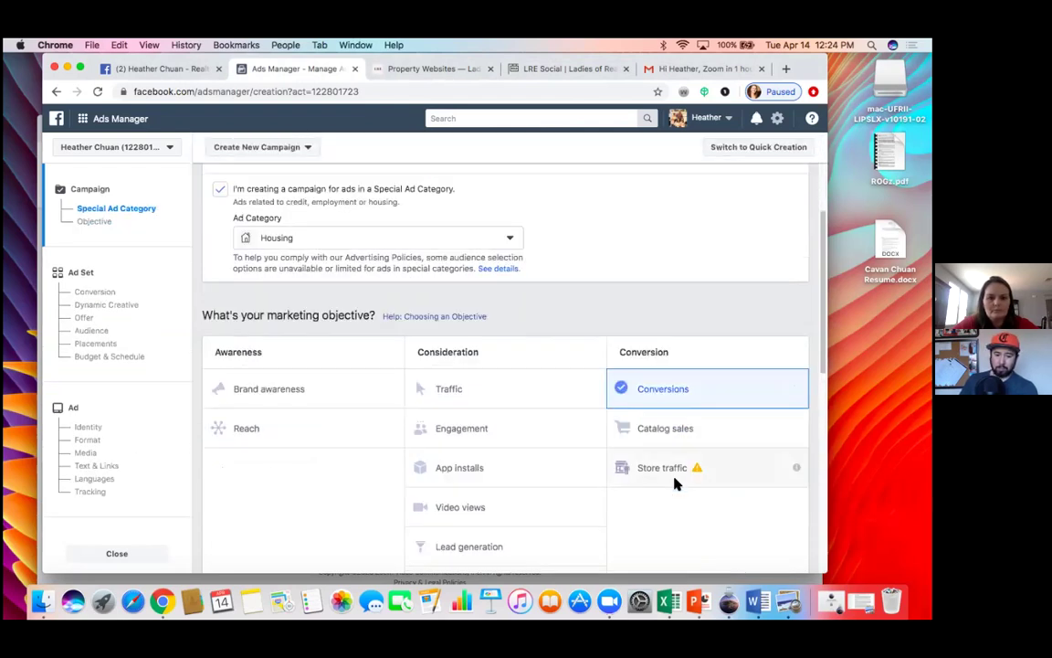
{"action": "scroll", "coordinate": [657, 508], "scroll_direction": "down", "scroll_amount": 2}
{"action": "scroll", "coordinate": [658, 508], "scroll_direction": "down", "scroll_amount": 8}
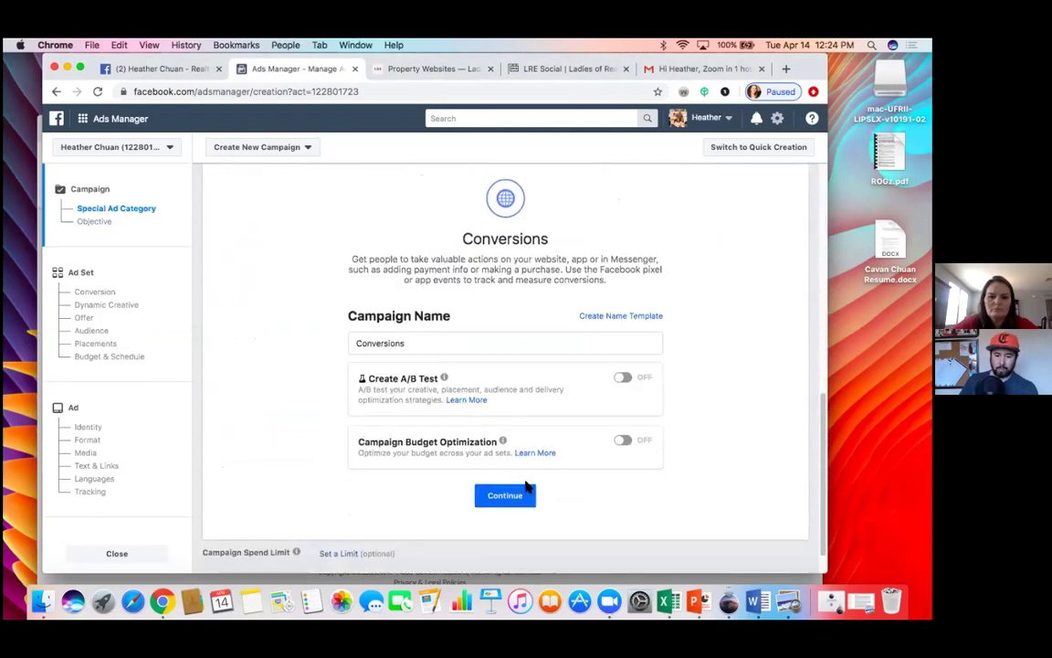
{"action": "left_click", "coordinate": [513, 499]}
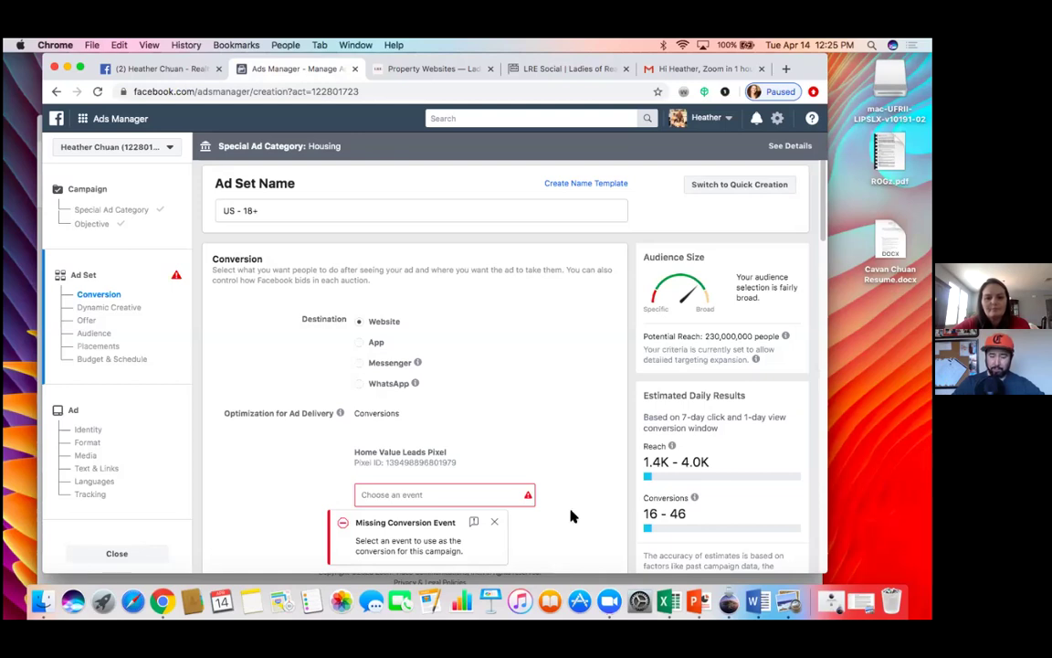
Step: Review the Home Value Leads Pixel's conversion events and close the list without choosing one
{"action": "left_click", "coordinate": [428, 493]}
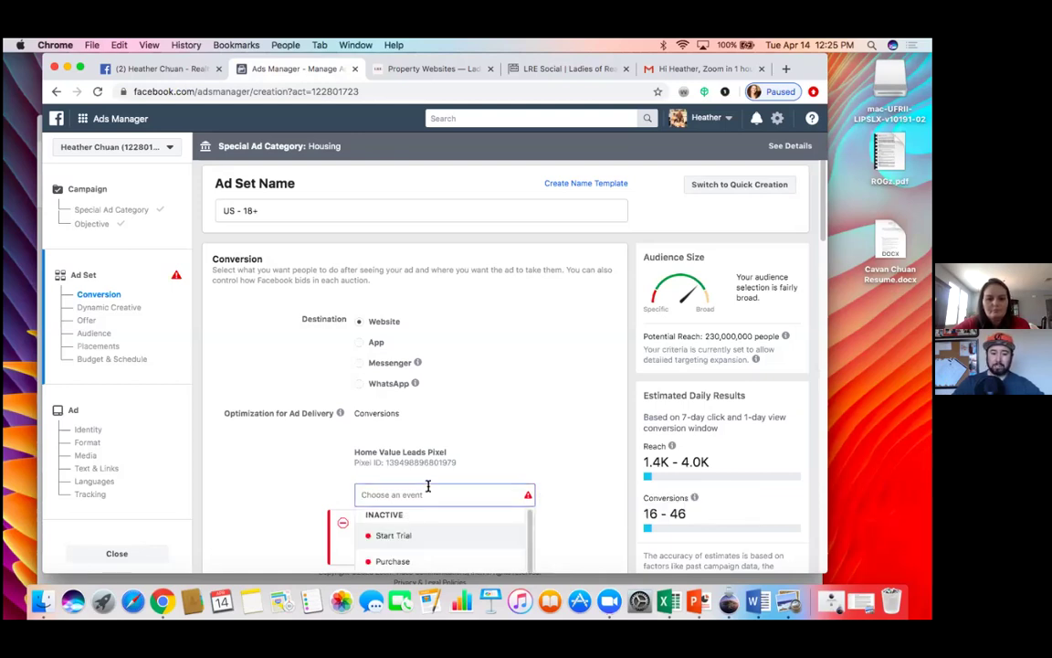
{"action": "scroll", "coordinate": [427, 489], "scroll_direction": "down", "scroll_amount": 1}
{"action": "scroll", "coordinate": [428, 486], "scroll_direction": "up", "scroll_amount": 1}
{"action": "scroll", "coordinate": [423, 553], "scroll_direction": "down", "scroll_amount": 3}
{"action": "scroll", "coordinate": [422, 555], "scroll_direction": "down", "scroll_amount": 5}
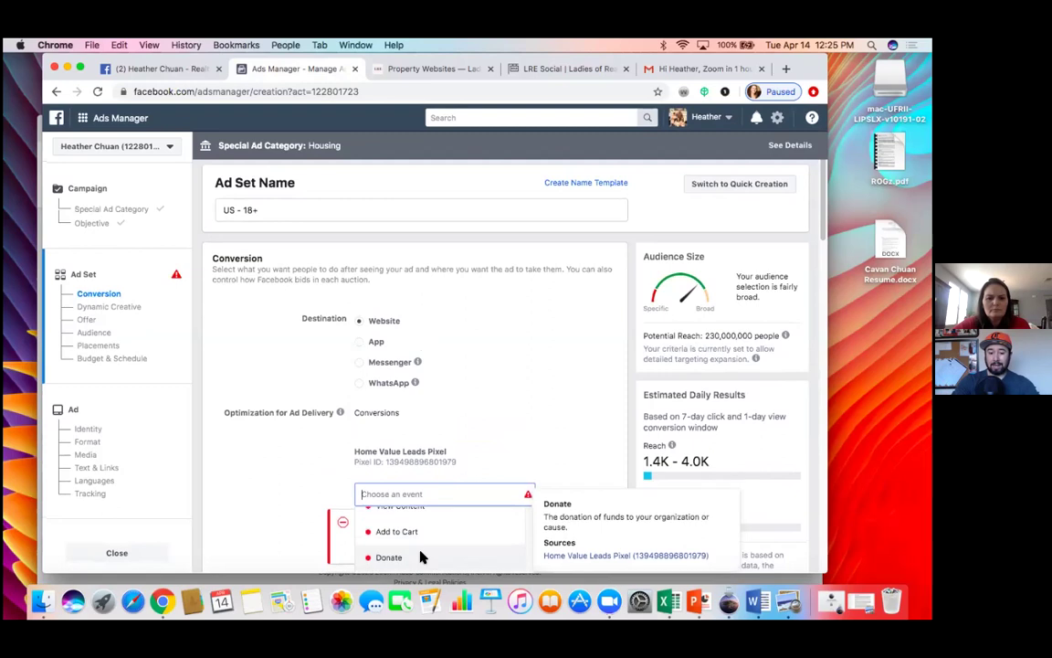
{"action": "scroll", "coordinate": [423, 558], "scroll_direction": "up", "scroll_amount": 2}
{"action": "scroll", "coordinate": [422, 557], "scroll_direction": "up", "scroll_amount": 4}
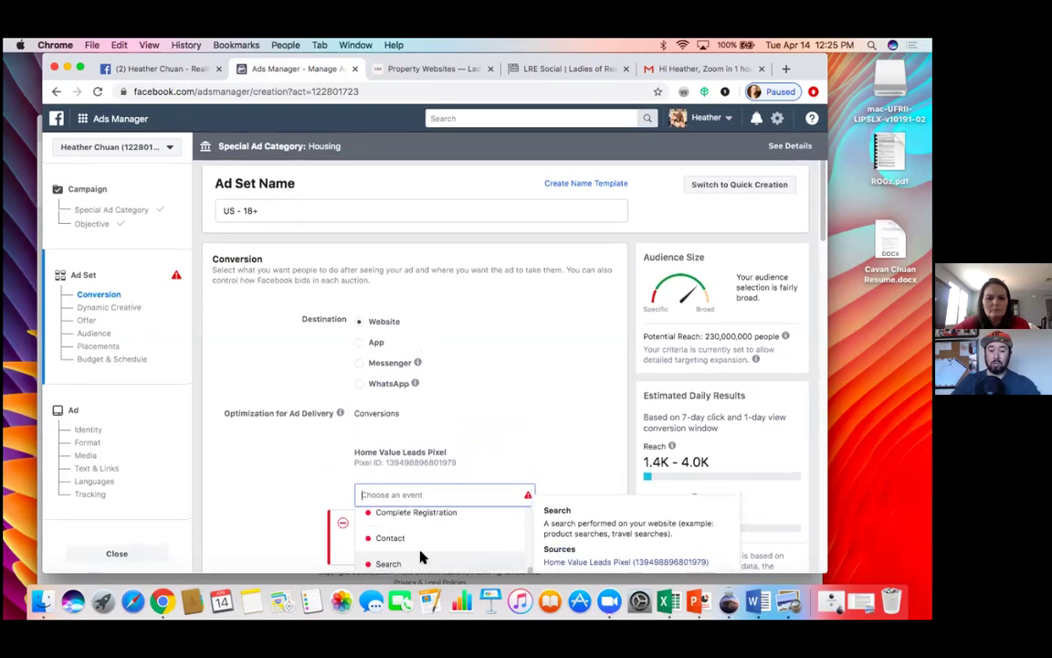
{"action": "scroll", "coordinate": [423, 557], "scroll_direction": "up", "scroll_amount": 3}
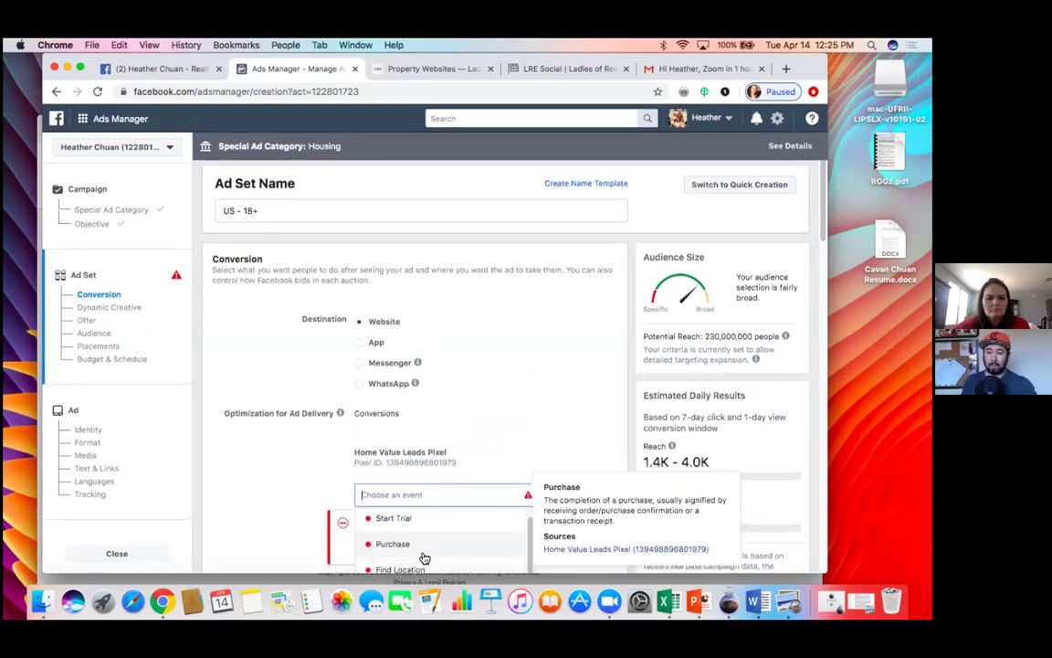
{"action": "scroll", "coordinate": [423, 558], "scroll_direction": "down", "scroll_amount": 1}
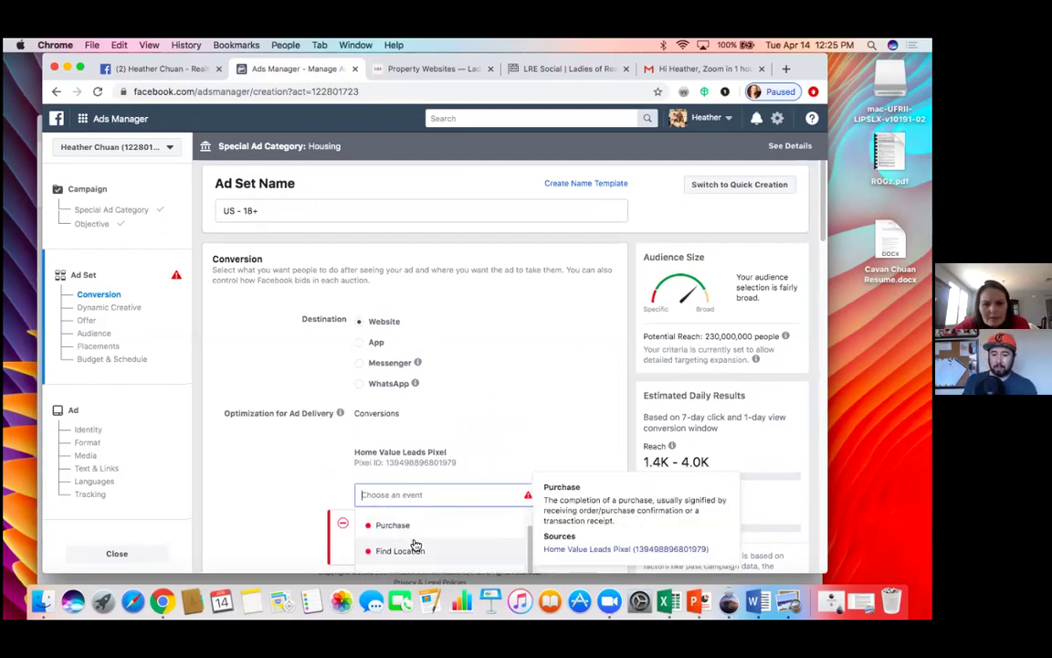
{"action": "scroll", "coordinate": [416, 546], "scroll_direction": "down", "scroll_amount": 1}
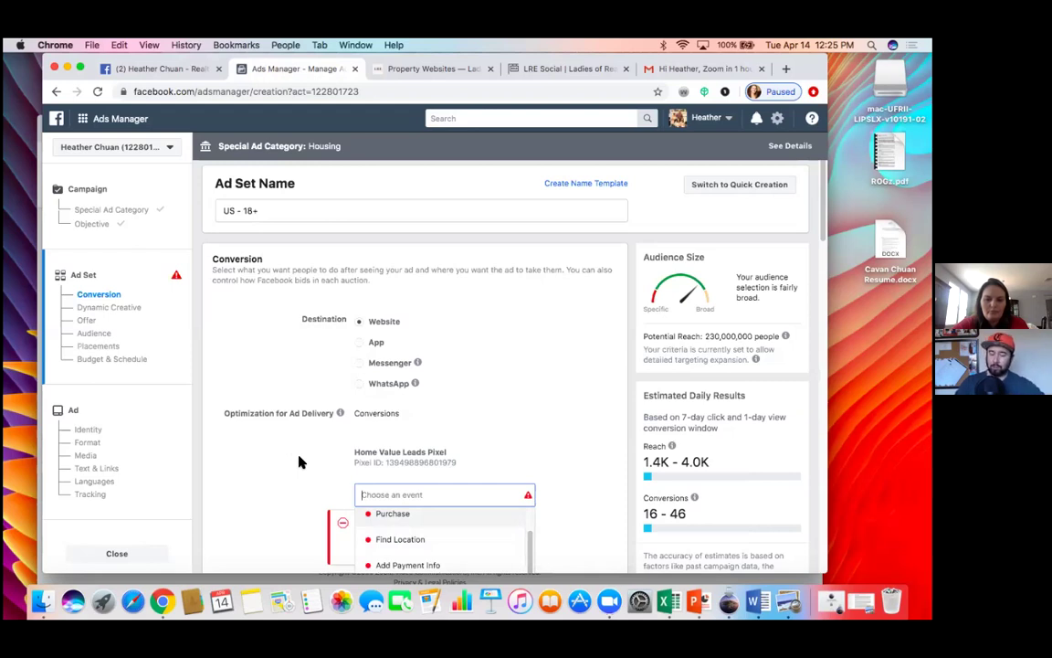
{"action": "left_click", "coordinate": [298, 483]}
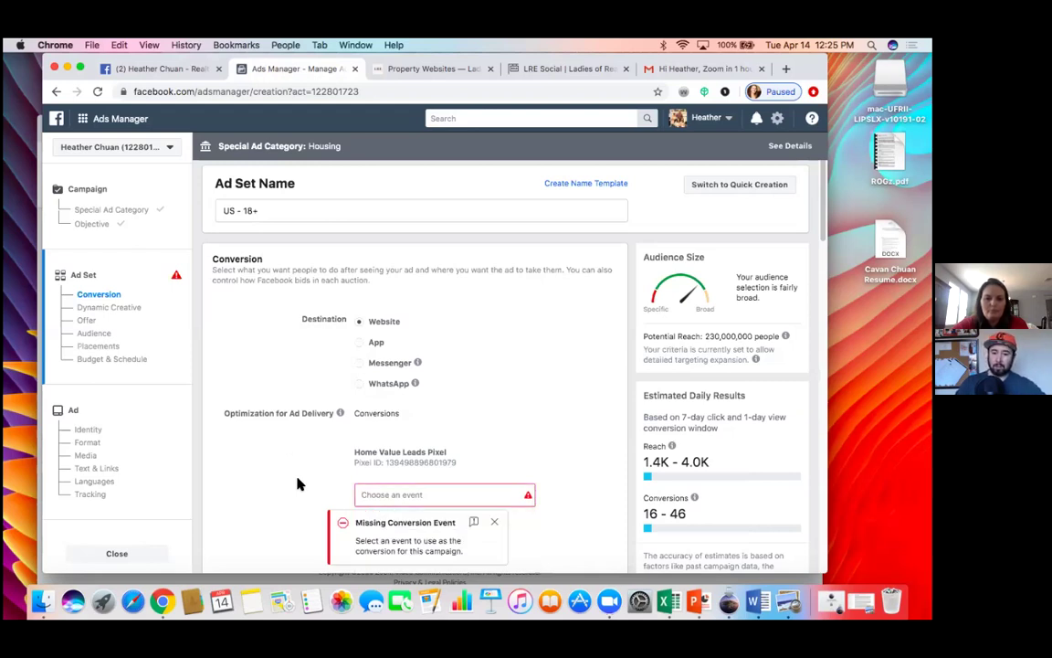
Step: Scroll through the ad set to review the United States, 18–65+, all-genders audience
{"action": "scroll", "coordinate": [298, 483], "scroll_direction": "down", "scroll_amount": 5}
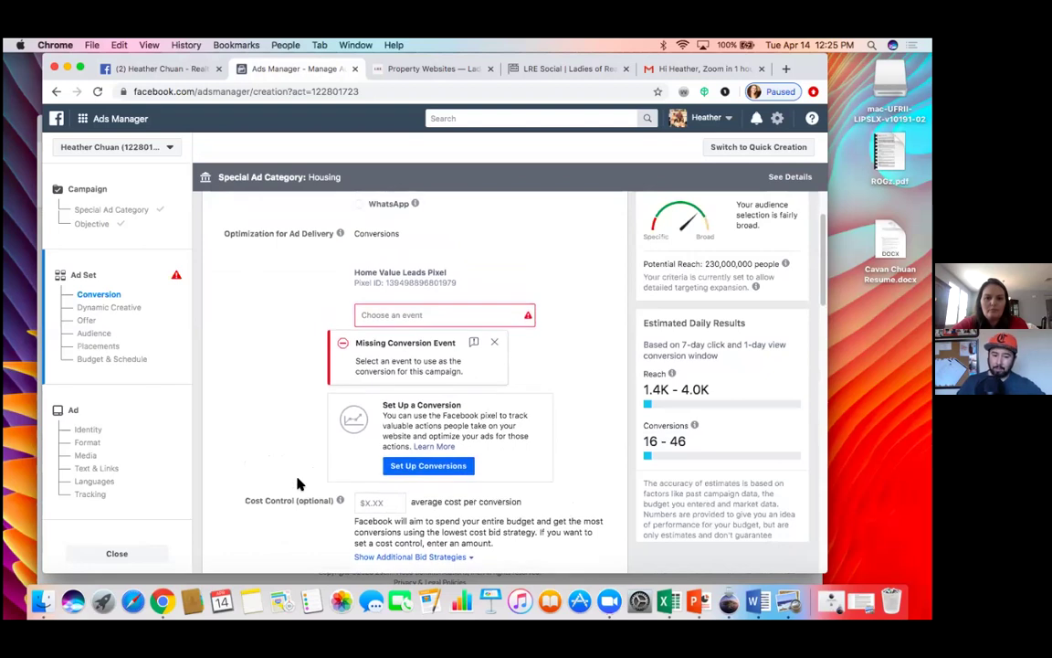
{"action": "scroll", "coordinate": [298, 483], "scroll_direction": "down", "scroll_amount": 5}
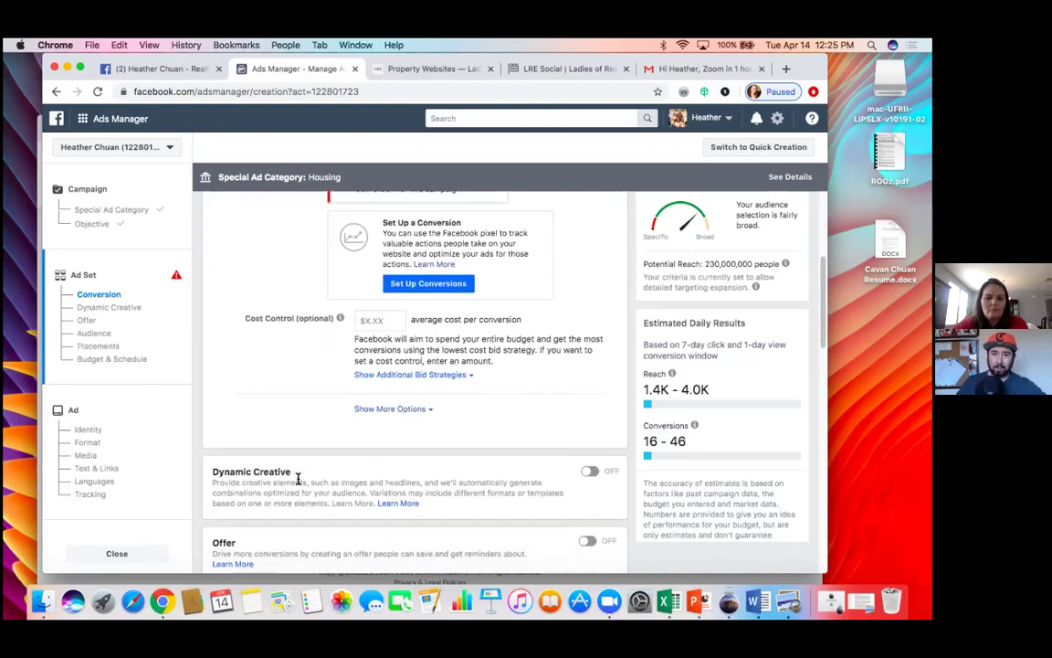
{"action": "scroll", "coordinate": [298, 478], "scroll_direction": "down", "scroll_amount": 4}
{"action": "scroll", "coordinate": [298, 484], "scroll_direction": "down", "scroll_amount": 6}
{"action": "scroll", "coordinate": [298, 483], "scroll_direction": "up", "scroll_amount": 2}
{"action": "scroll", "coordinate": [298, 483], "scroll_direction": "up", "scroll_amount": 10}
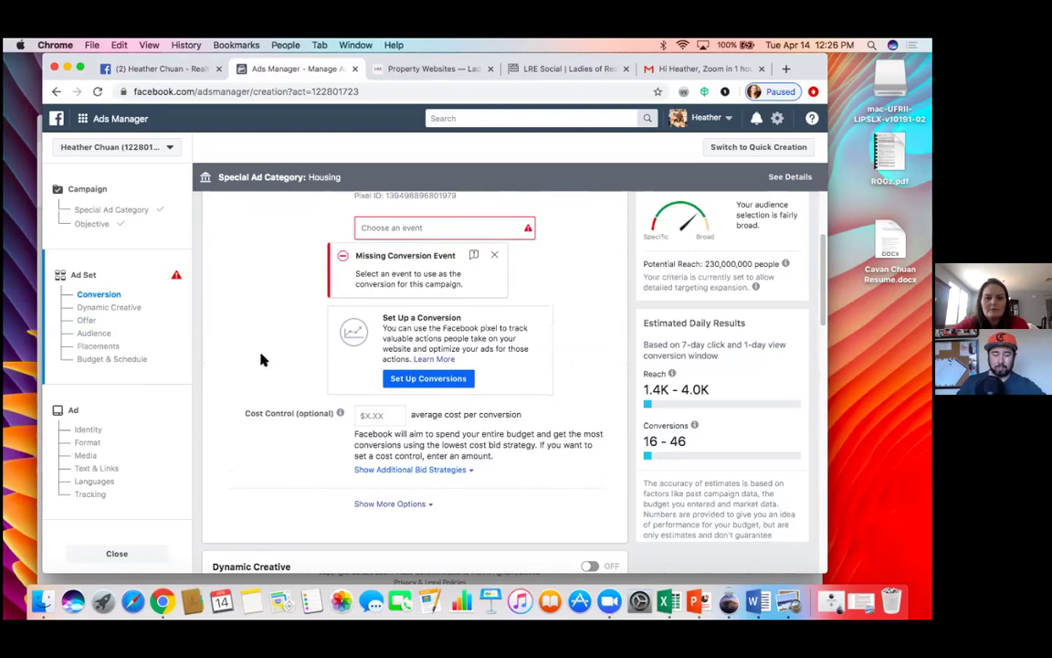
{"action": "scroll", "coordinate": [302, 352], "scroll_direction": "up", "scroll_amount": 2}
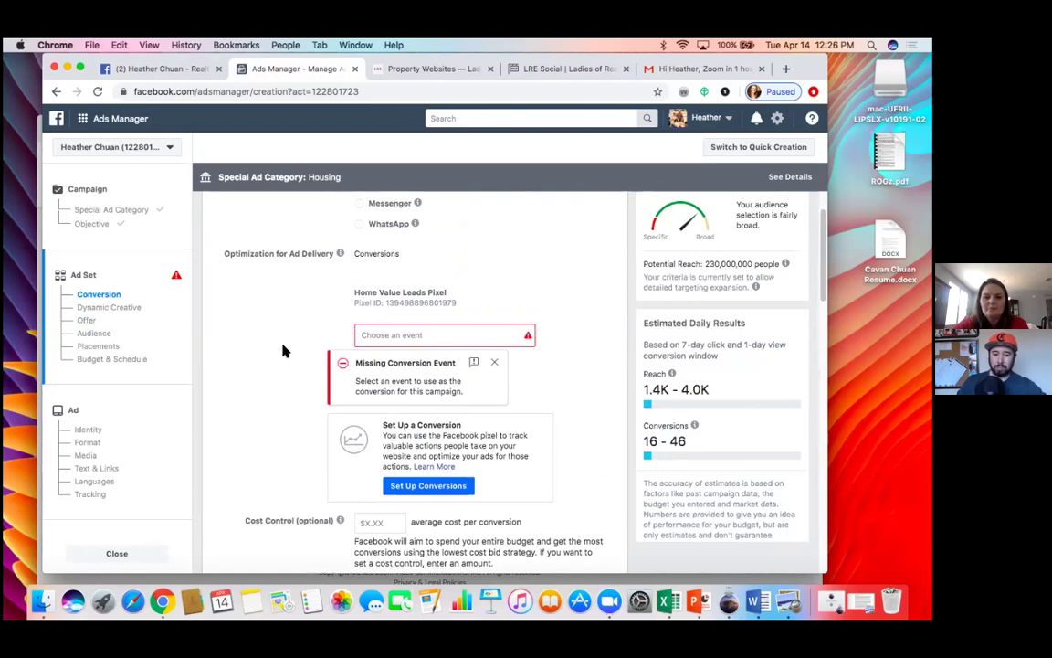
{"action": "scroll", "coordinate": [283, 391], "scroll_direction": "down", "scroll_amount": 8}
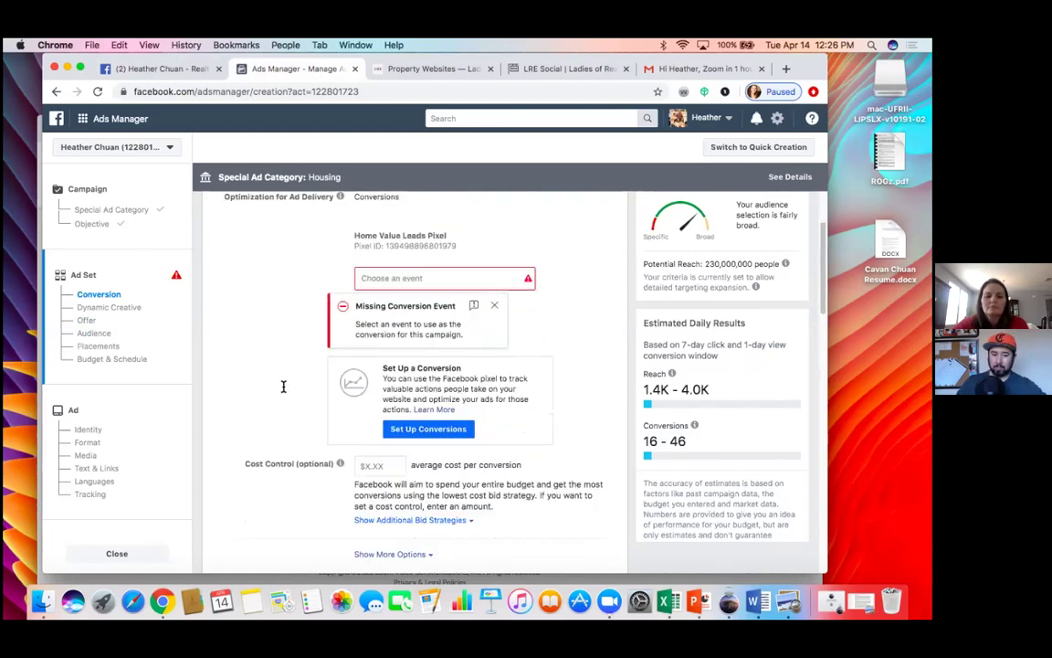
{"action": "scroll", "coordinate": [283, 391], "scroll_direction": "down", "scroll_amount": 4}
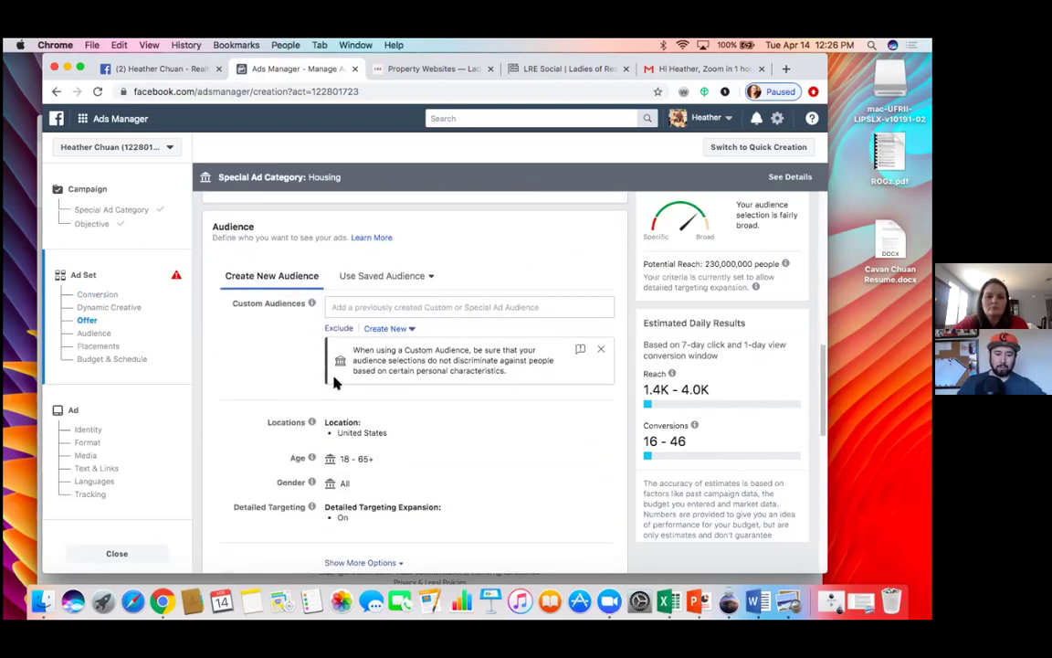
Step: Expand audience options to show All languages and All people, then review placements and budget
{"action": "scroll", "coordinate": [427, 419], "scroll_direction": "down", "scroll_amount": 3}
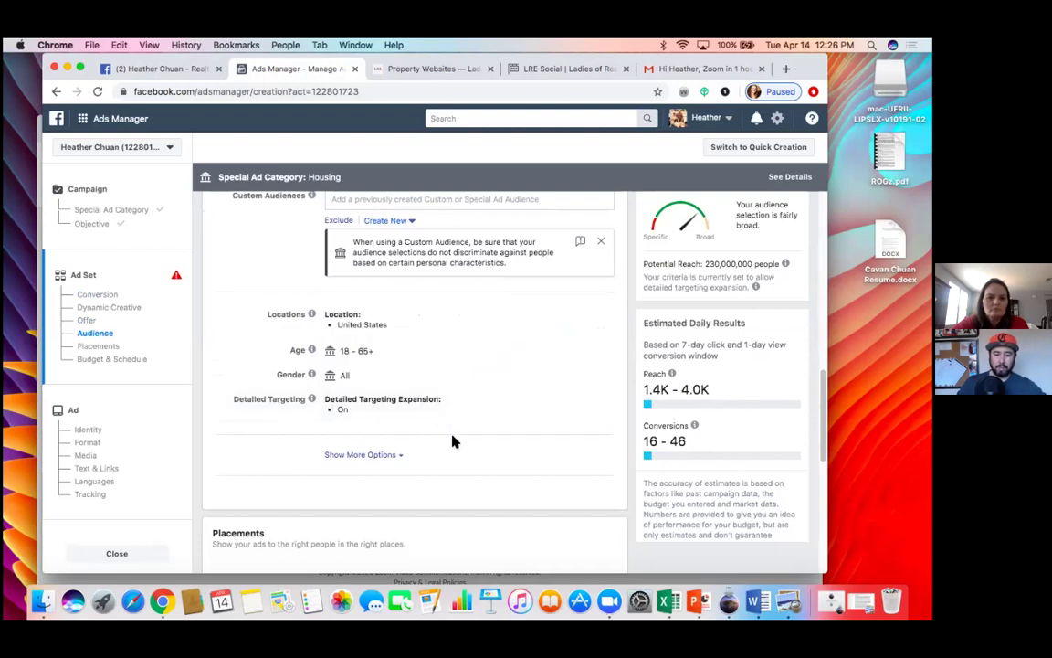
{"action": "scroll", "coordinate": [453, 439], "scroll_direction": "down", "scroll_amount": 2}
{"action": "left_click", "coordinate": [387, 421]}
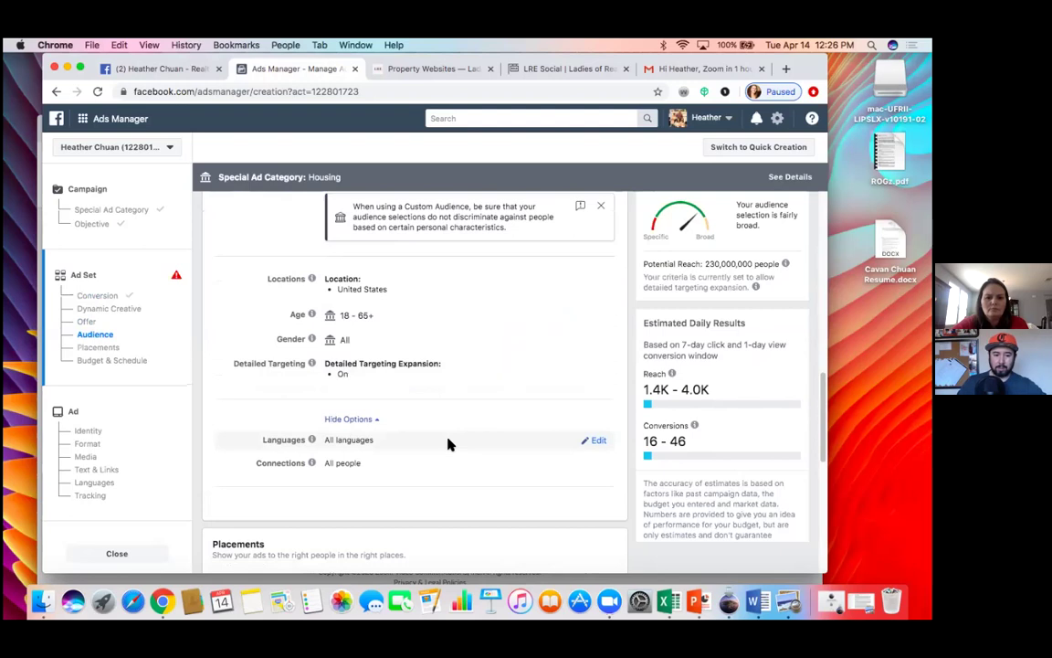
{"action": "scroll", "coordinate": [447, 444], "scroll_direction": "down", "scroll_amount": 1}
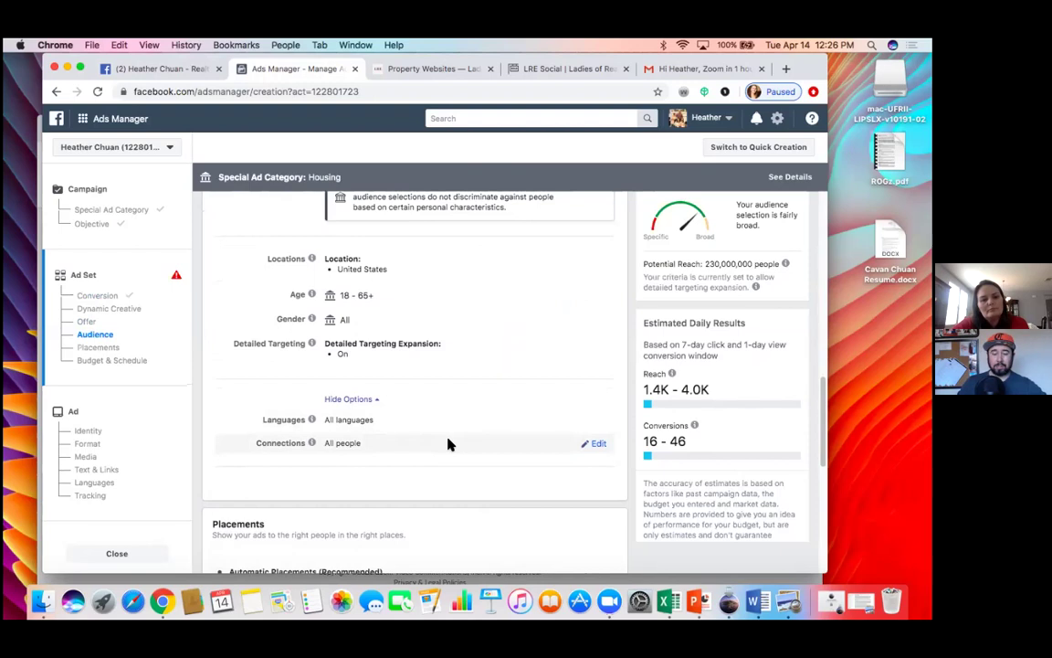
{"action": "scroll", "coordinate": [448, 444], "scroll_direction": "down", "scroll_amount": 3}
{"action": "scroll", "coordinate": [448, 444], "scroll_direction": "down", "scroll_amount": 3}
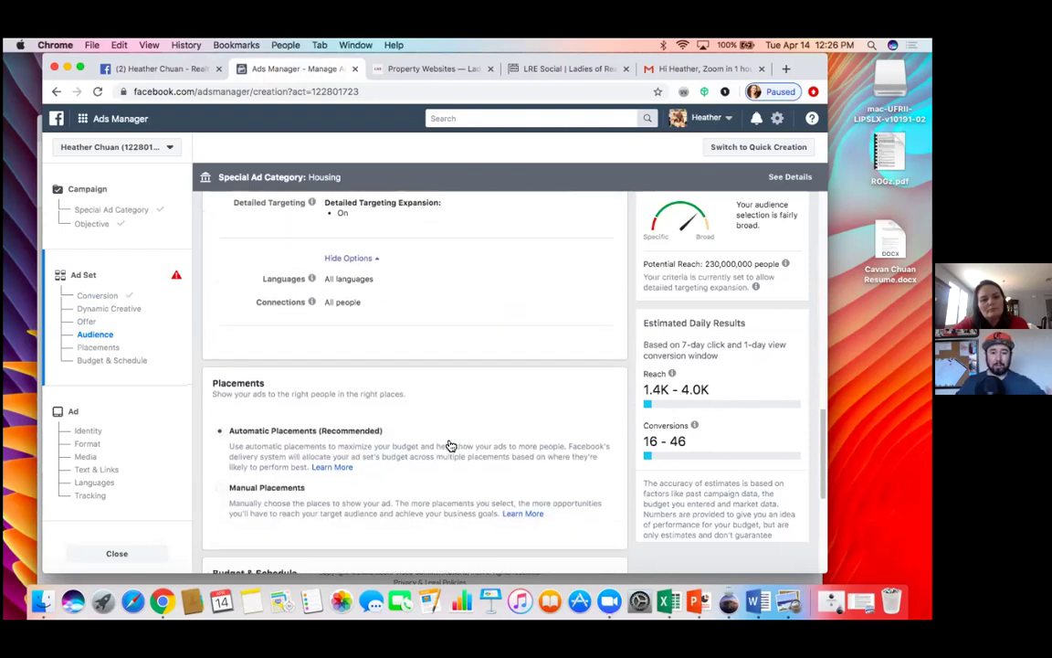
{"action": "scroll", "coordinate": [450, 444], "scroll_direction": "down", "scroll_amount": 1}
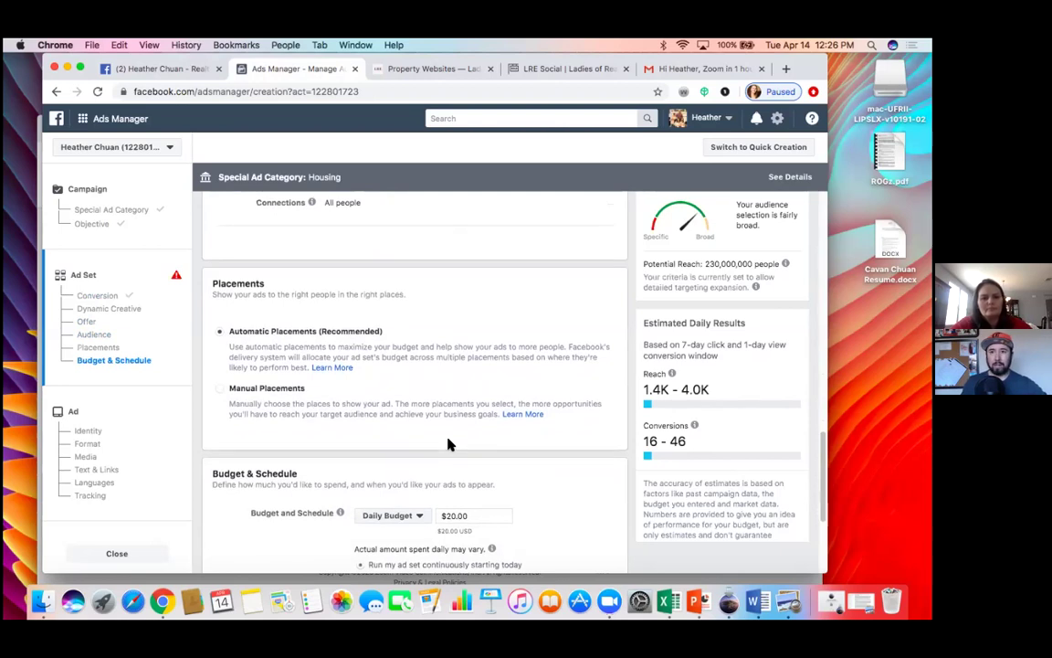
{"action": "scroll", "coordinate": [448, 443], "scroll_direction": "down", "scroll_amount": 1}
{"action": "scroll", "coordinate": [447, 444], "scroll_direction": "up", "scroll_amount": 5}
{"action": "scroll", "coordinate": [448, 444], "scroll_direction": "up", "scroll_amount": 3}
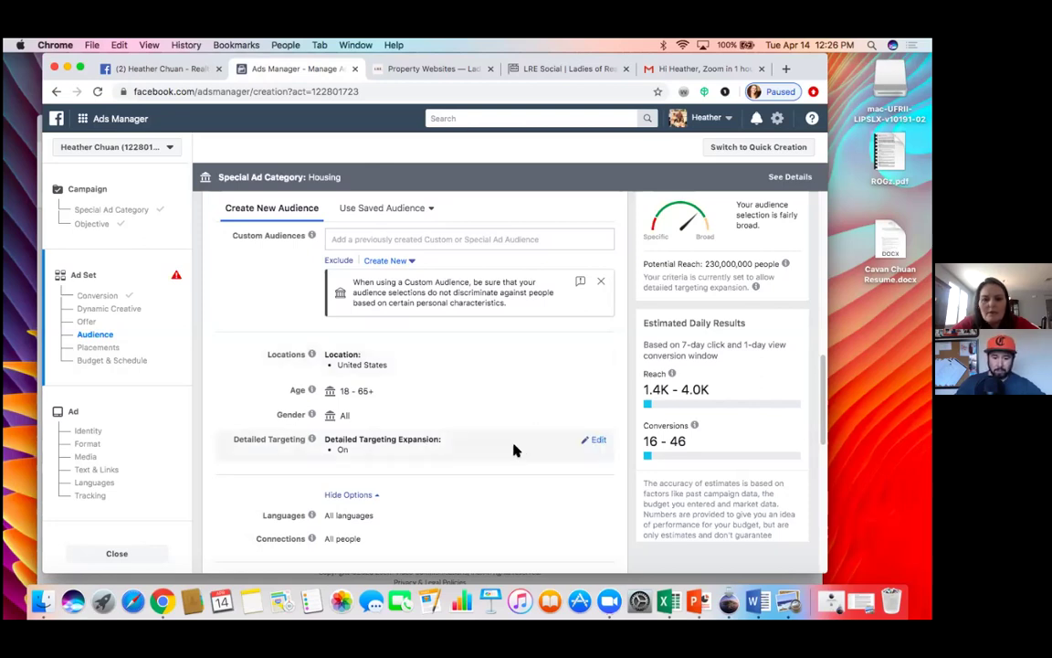
Step: Open Detailed Targeting's search box, then open the United States location setting for editing
{"action": "left_click", "coordinate": [599, 443]}
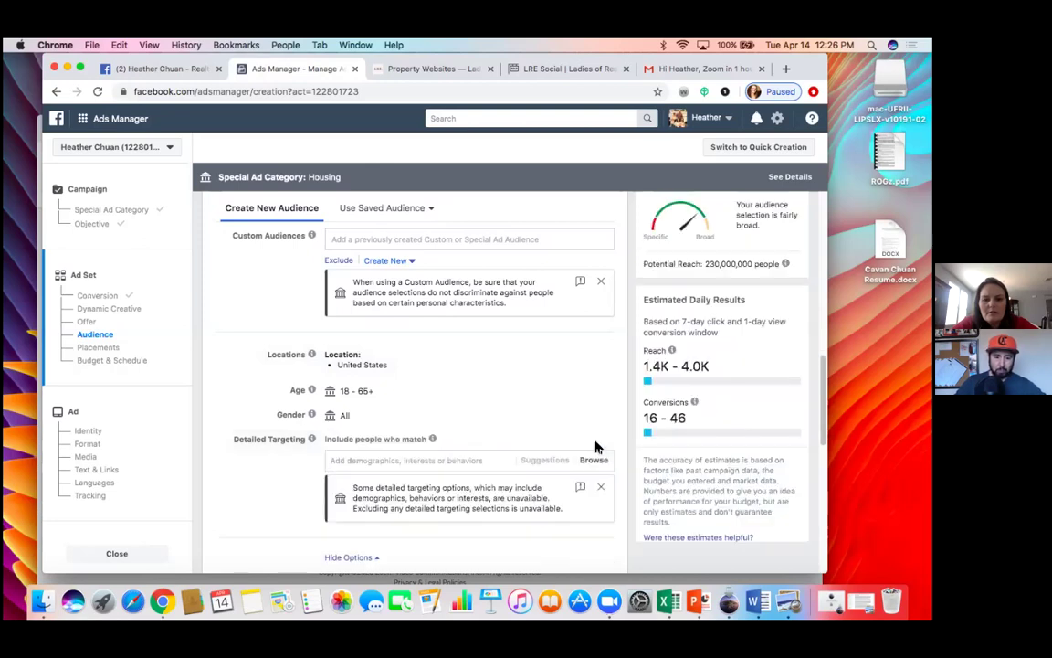
{"action": "left_click", "coordinate": [450, 460]}
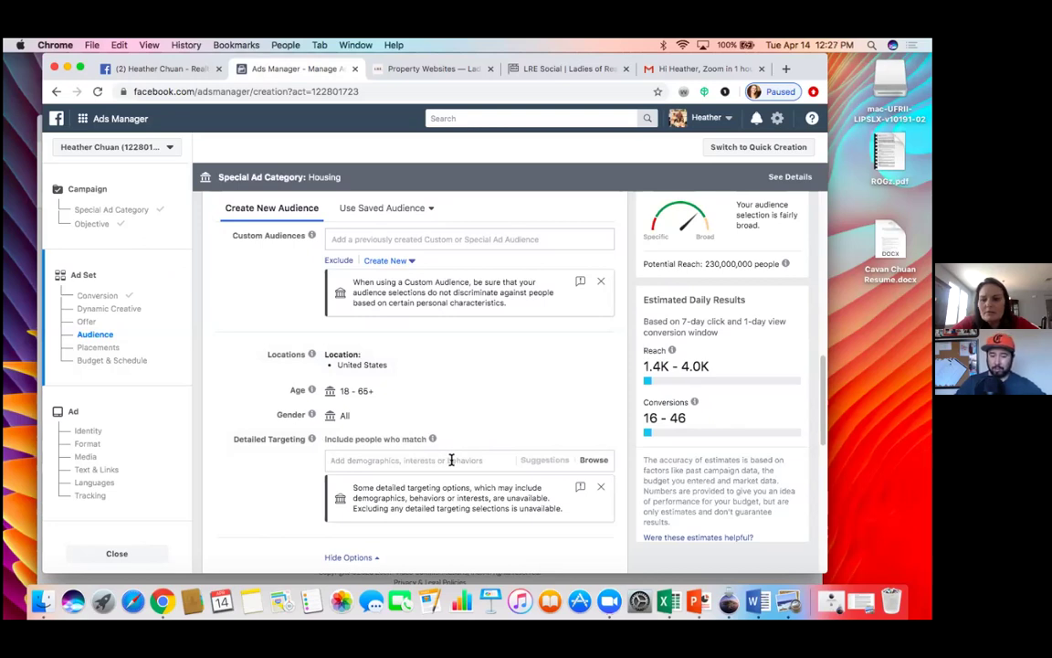
{"action": "mouse_move", "coordinate": [575, 362]}
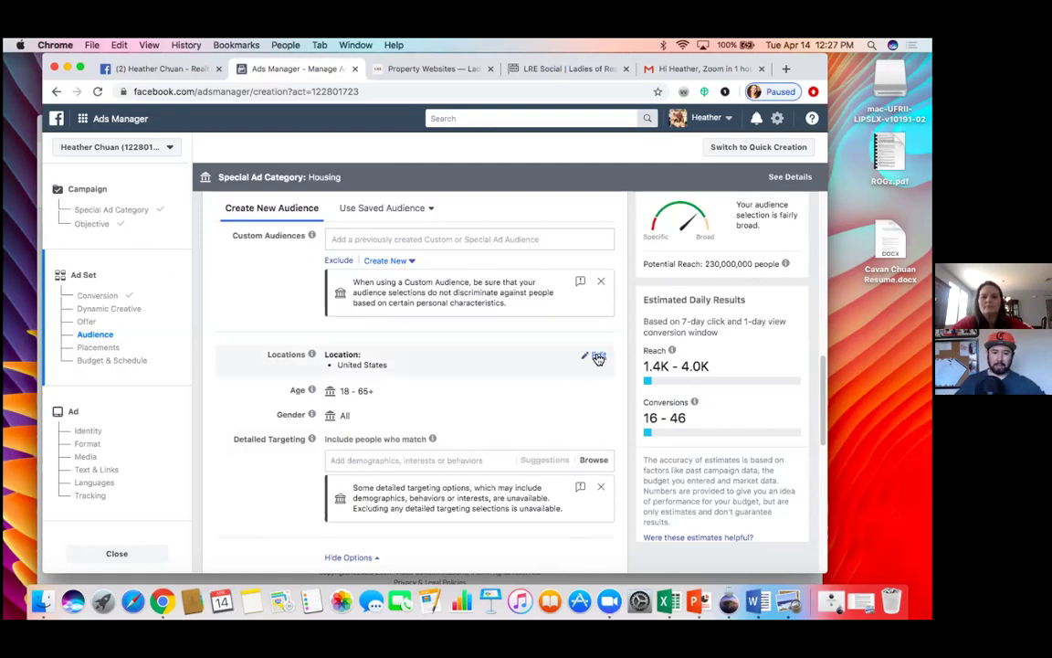
{"action": "left_click", "coordinate": [599, 357]}
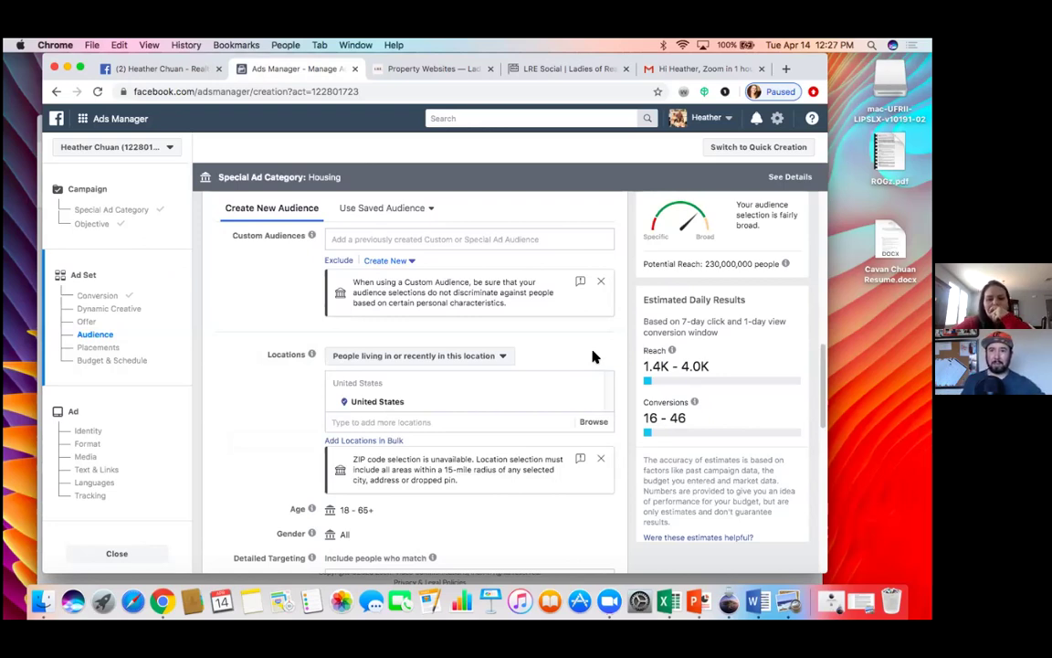
Step: Replace United States with the Manteca listing's street address as the audience location
{"action": "left_click", "coordinate": [448, 421]}
{"action": "type", "text": "Manteca"}
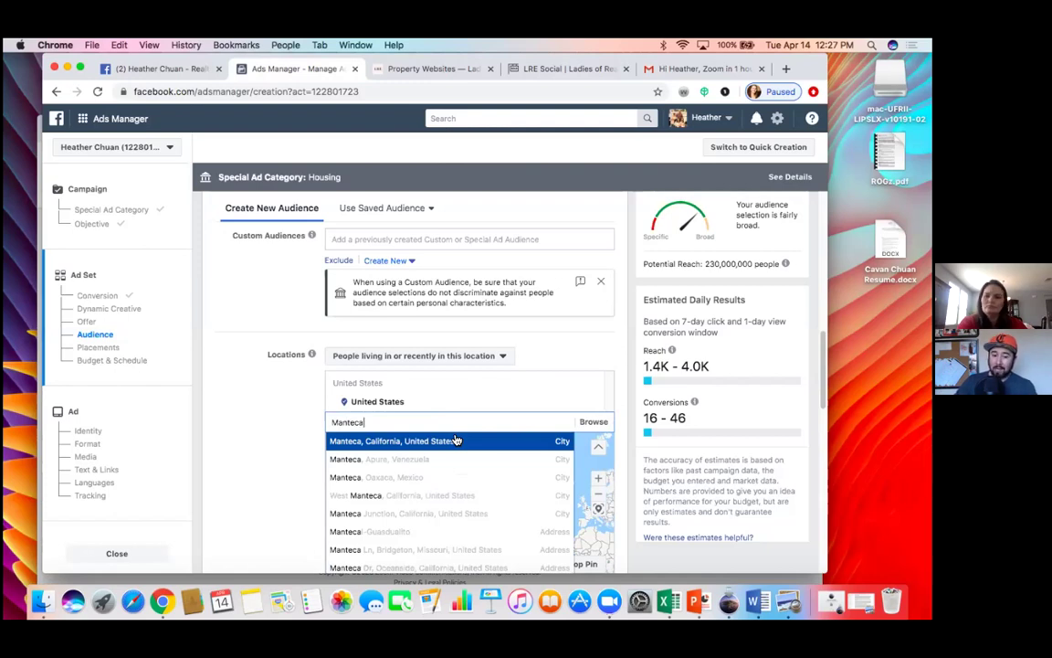
{"action": "key", "text": "BackSpace"}
{"action": "key", "text": "BackSpace"}
{"action": "key", "text": "BackSpace"}
{"action": "key", "text": "BackSpace"}
{"action": "key", "text": "BackSpace"}
{"action": "key", "text": "BackSpace"}
{"action": "key", "text": "BackSpace"}
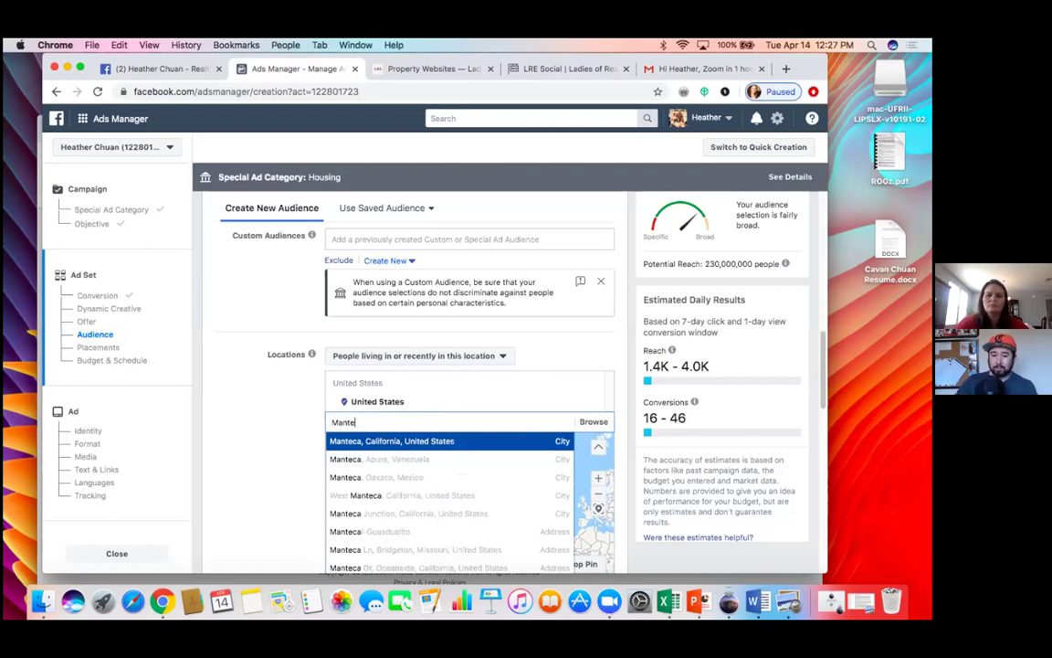
{"action": "type", "text": "q"}
{"action": "key", "text": "BackSpace"}
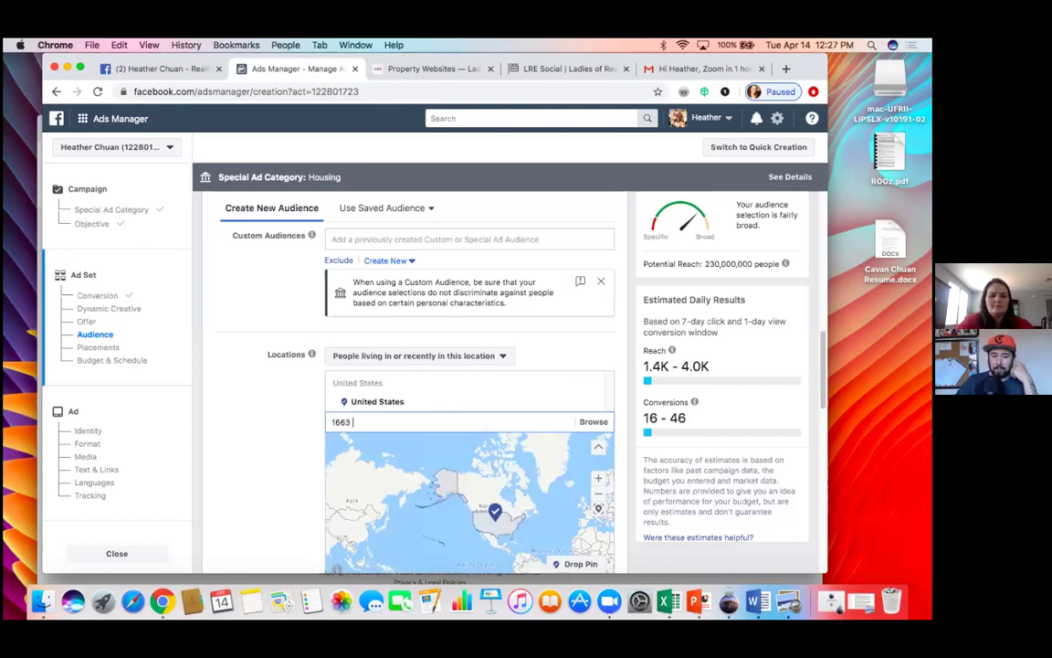
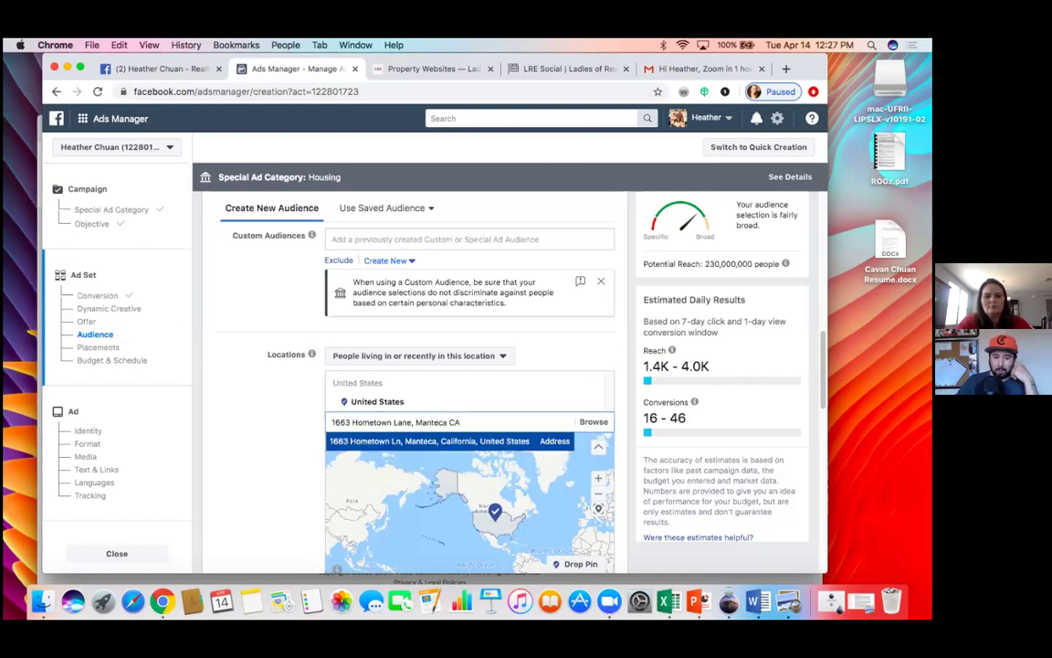
{"action": "left_click", "coordinate": [462, 443]}
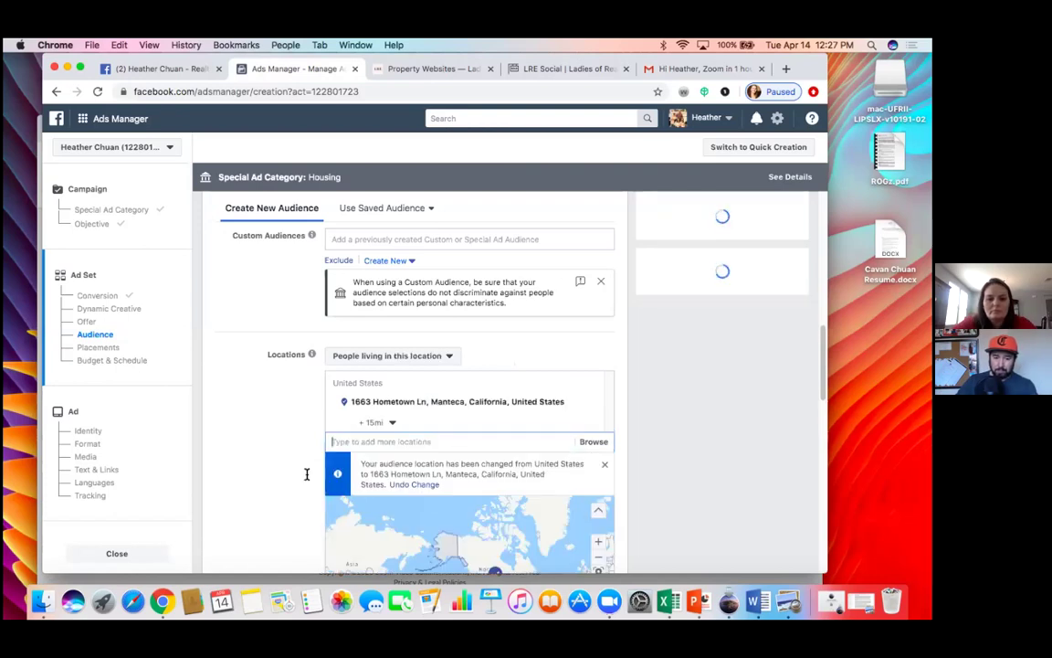
{"action": "scroll", "coordinate": [287, 486], "scroll_direction": "down", "scroll_amount": 2}
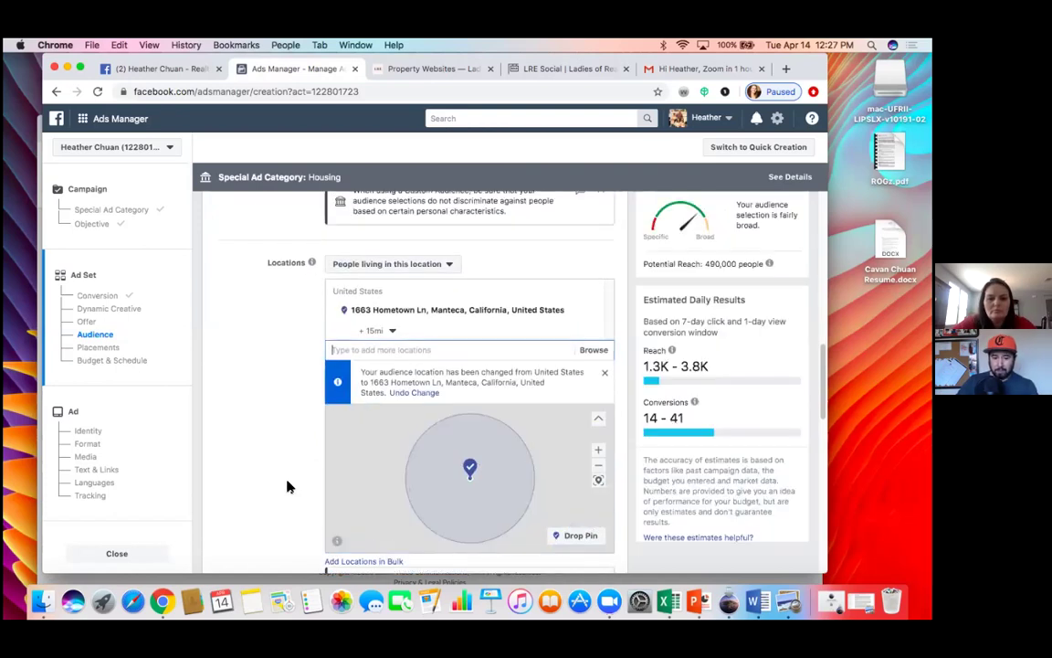
Step: Widen the radius around the Manteca address to 50 miles, then drag it back to 15 miles
{"action": "left_click", "coordinate": [394, 332]}
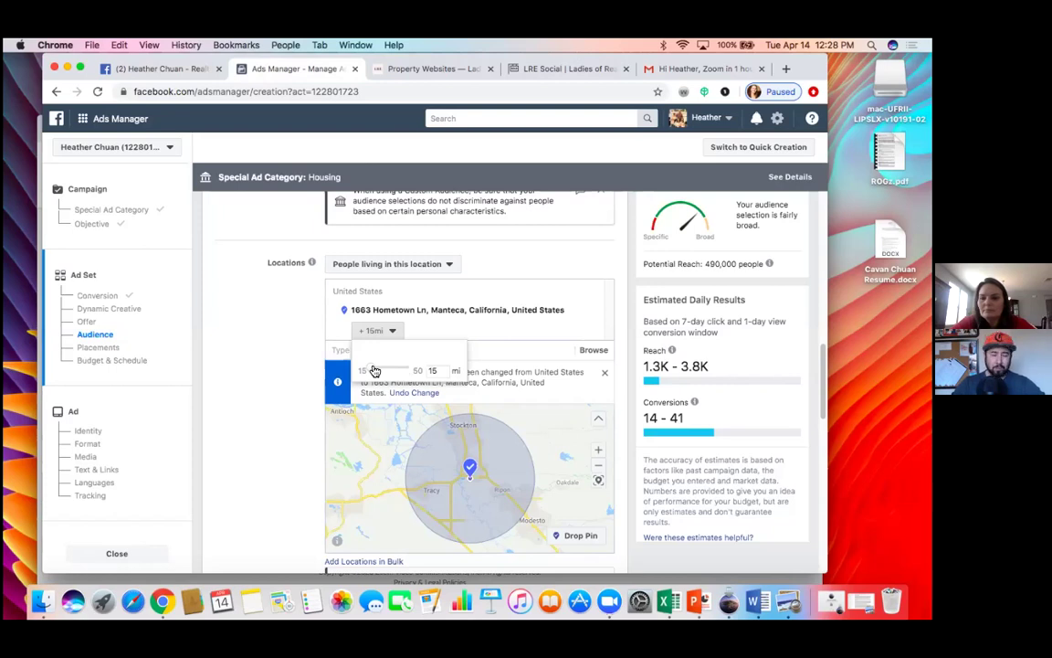
{"action": "left_click_drag", "start_coordinate": [374, 370], "coordinate": [417, 369]}
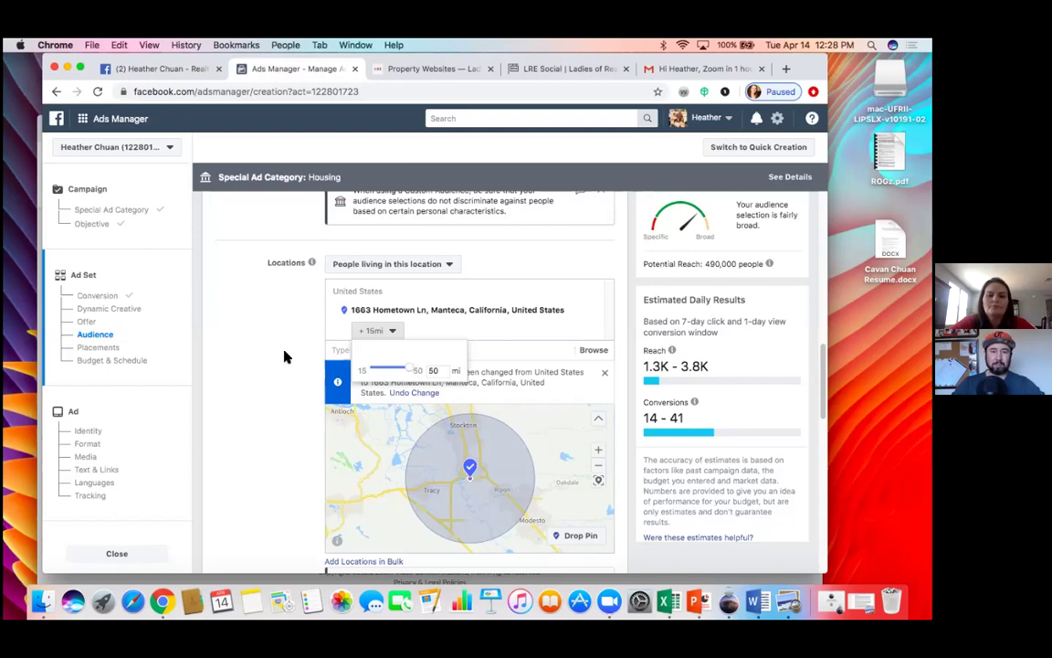
{"action": "left_click", "coordinate": [284, 356]}
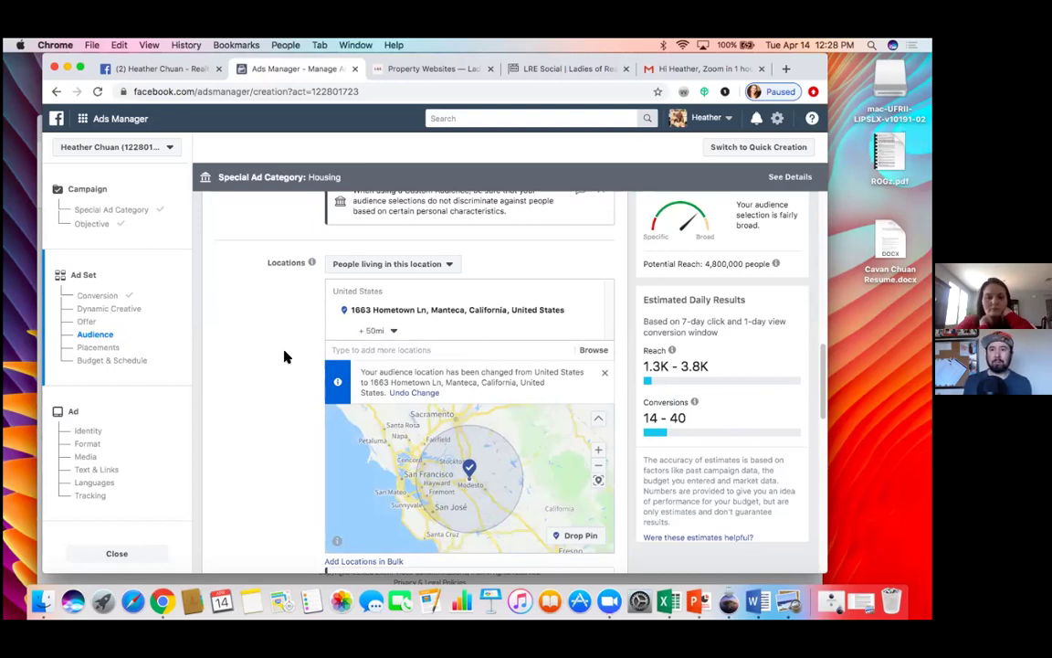
{"action": "left_click", "coordinate": [394, 331]}
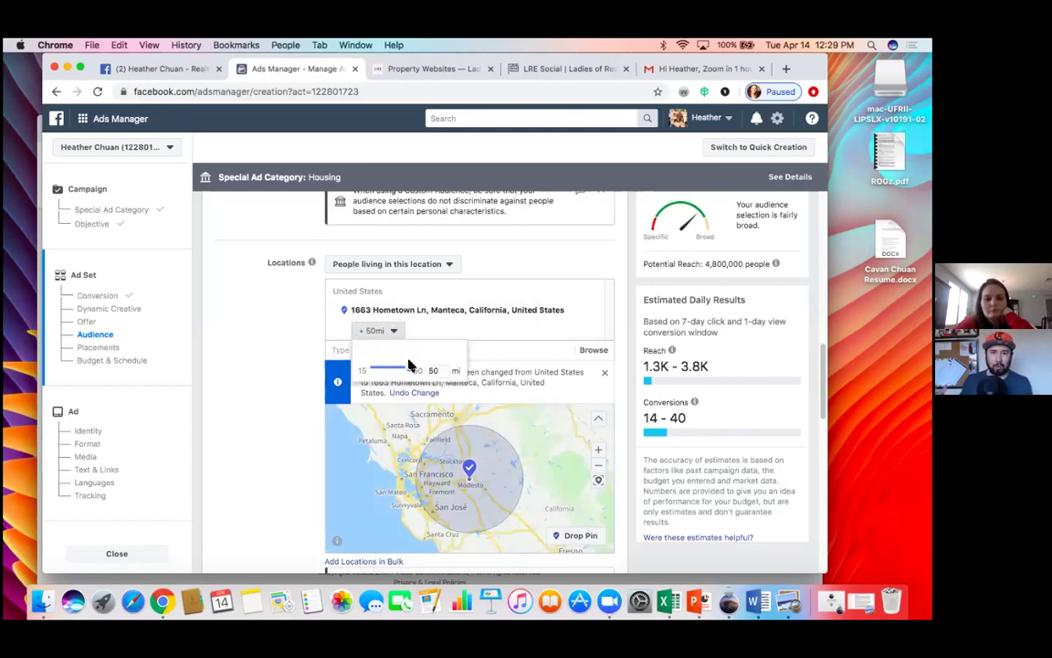
{"action": "left_click_drag", "start_coordinate": [410, 365], "coordinate": [370, 369]}
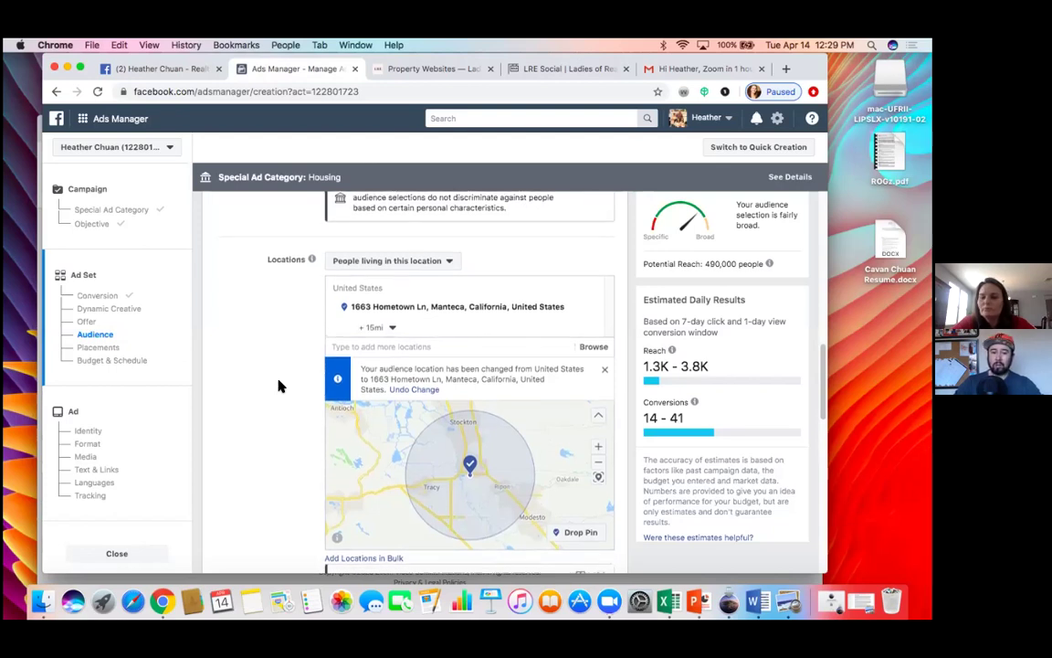
Step: Add Modesto, California as a target location, then remove it again
{"action": "scroll", "coordinate": [280, 385], "scroll_direction": "up", "scroll_amount": 1}
{"action": "scroll", "coordinate": [280, 385], "scroll_direction": "up", "scroll_amount": 1}
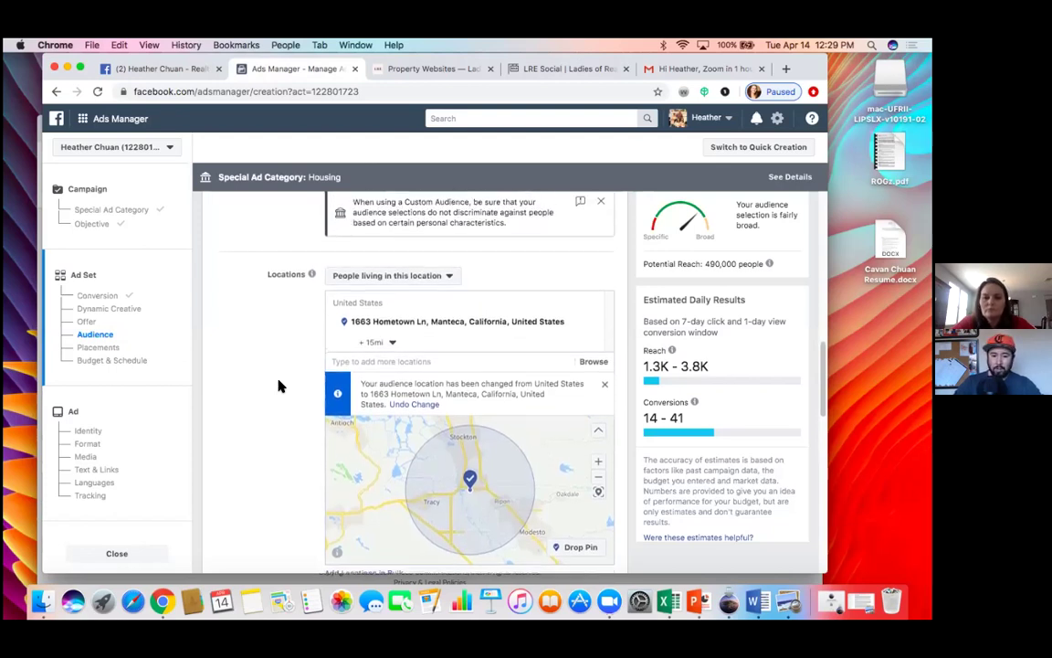
{"action": "scroll", "coordinate": [279, 385], "scroll_direction": "down", "scroll_amount": 1}
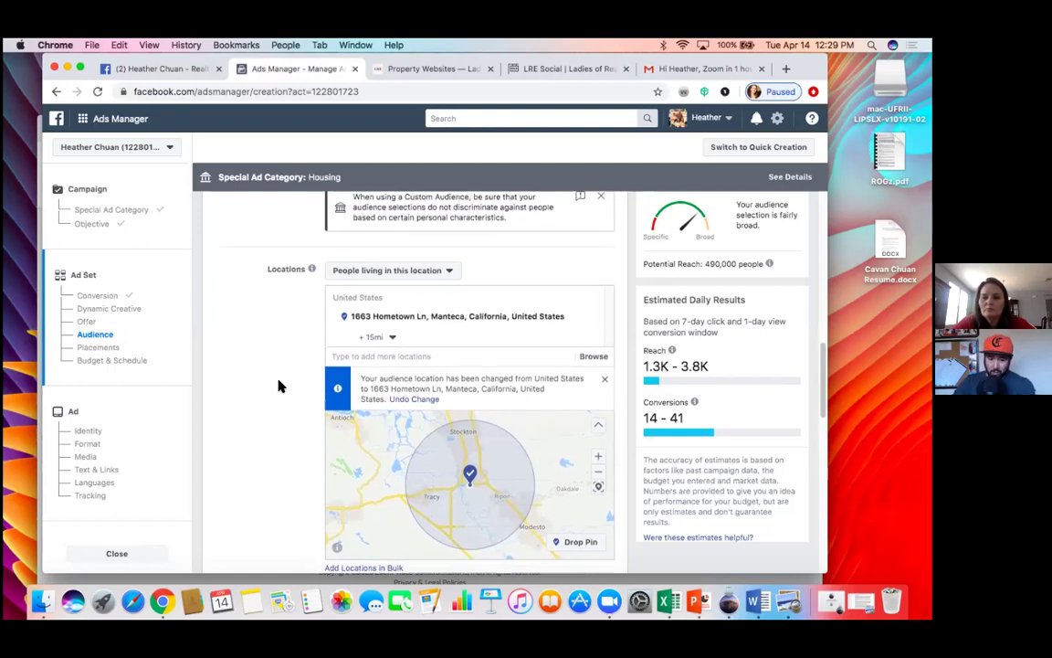
{"action": "scroll", "coordinate": [279, 385], "scroll_direction": "up", "scroll_amount": 1}
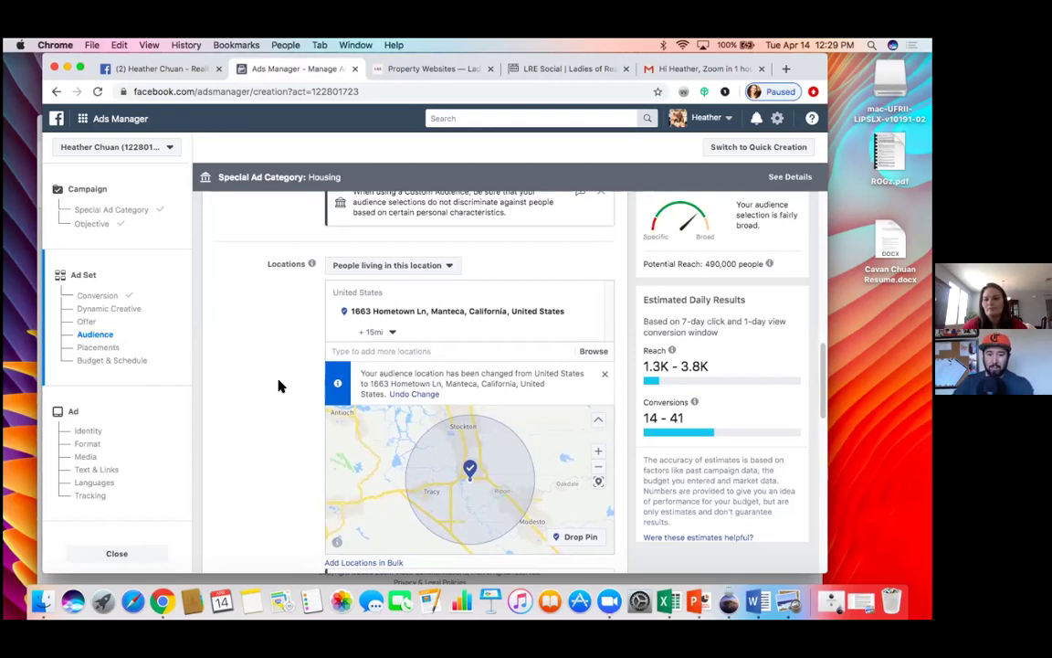
{"action": "left_click", "coordinate": [368, 353]}
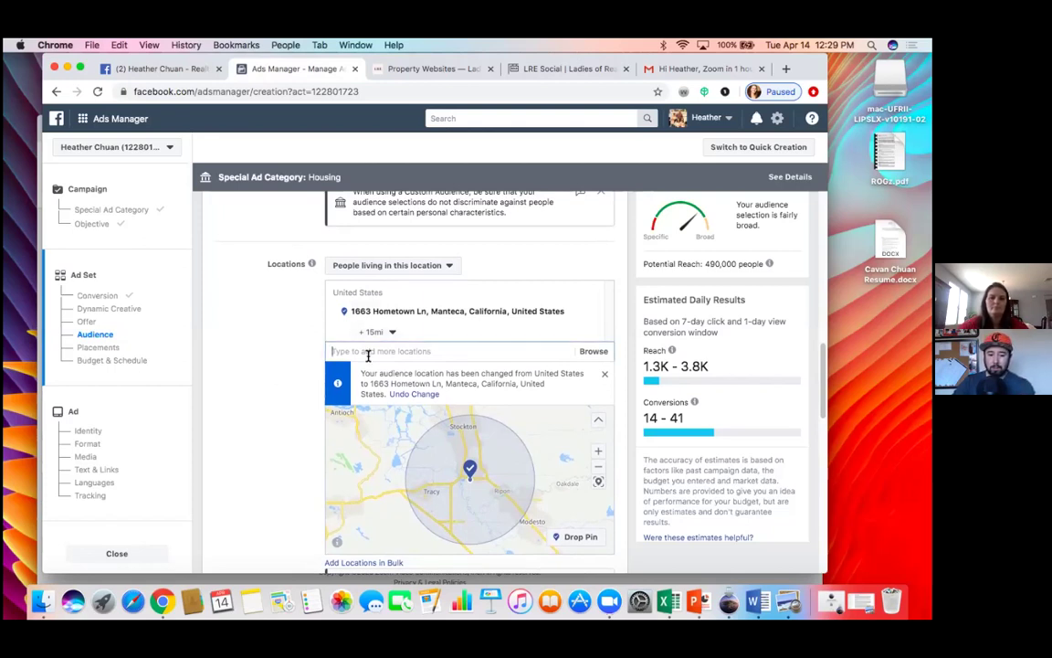
{"action": "type", "text": "Mo"}
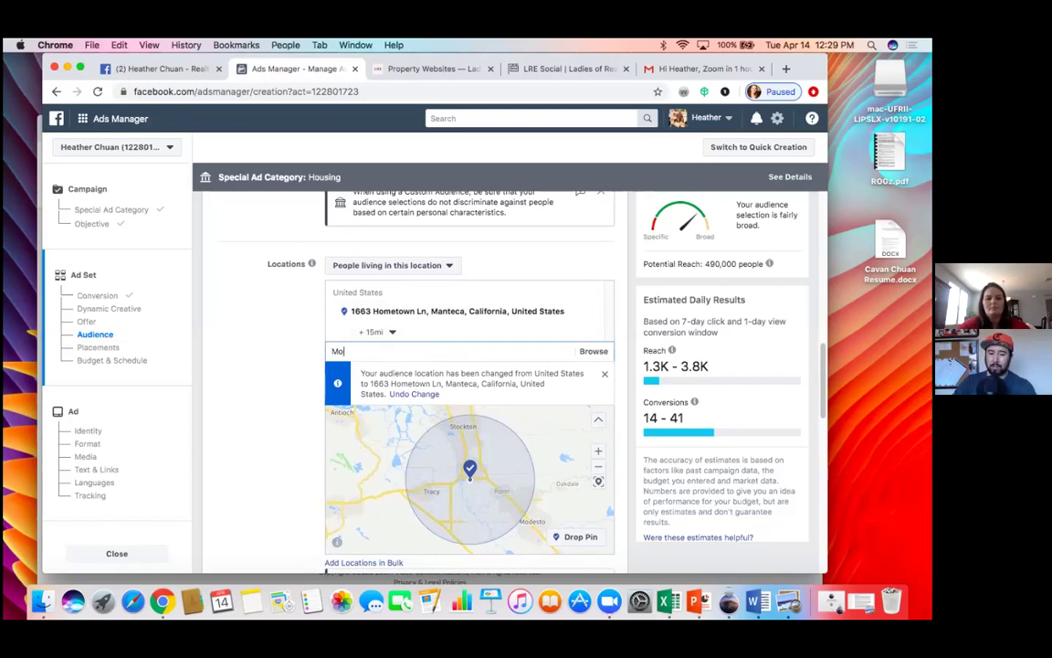
{"action": "type", "text": "desto"}
{"action": "key", "text": "BackSpace"}
{"action": "key", "text": "BackSpace"}
{"action": "key", "text": "BackSpace"}
{"action": "key", "text": "BackSpace"}
{"action": "key", "text": "BackSpace"}
{"action": "key", "text": "BackSpace"}
{"action": "key", "text": "BackSpace"}
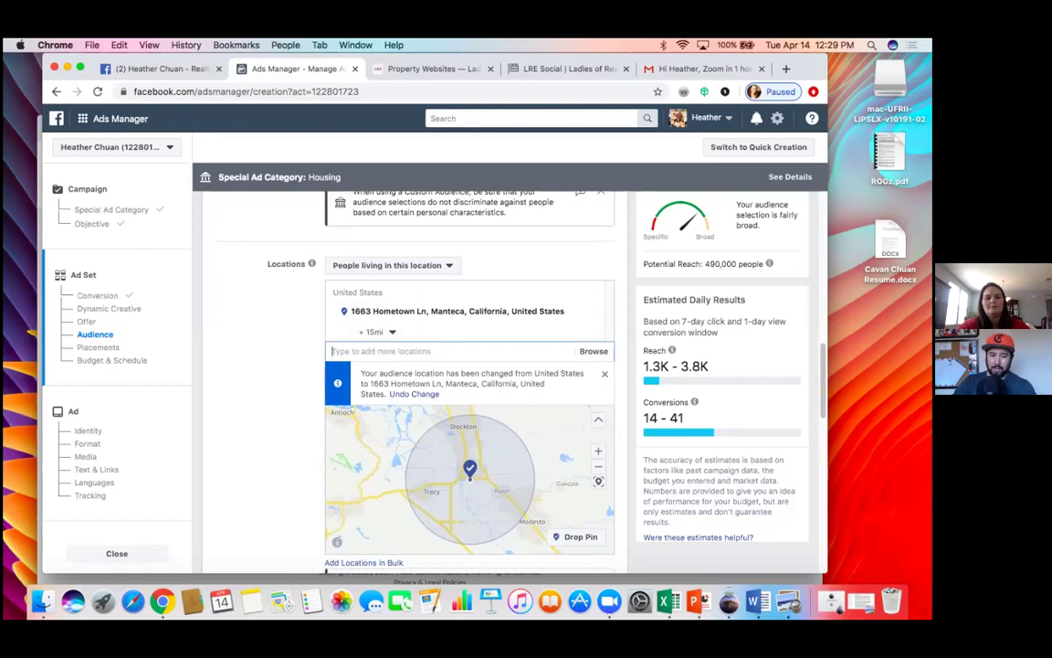
{"action": "type", "text": "mode"}
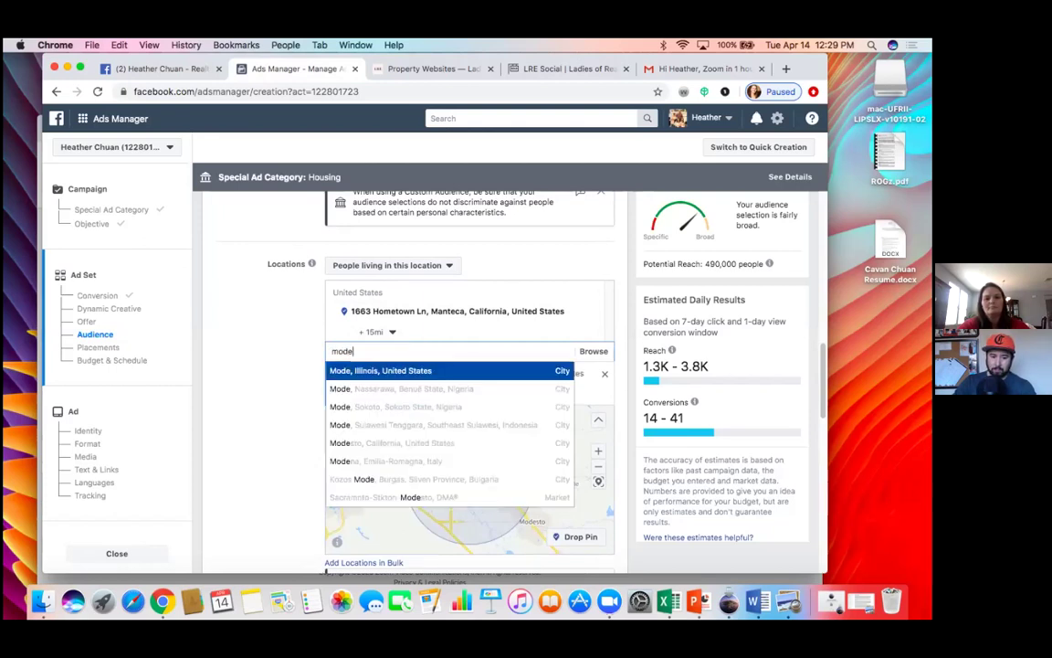
{"action": "type", "text": "sot"}
{"action": "key", "text": "BackSpace"}
{"action": "key", "text": "BackSpace"}
{"action": "key", "text": "BackSpace"}
{"action": "key", "text": "BackSpace"}
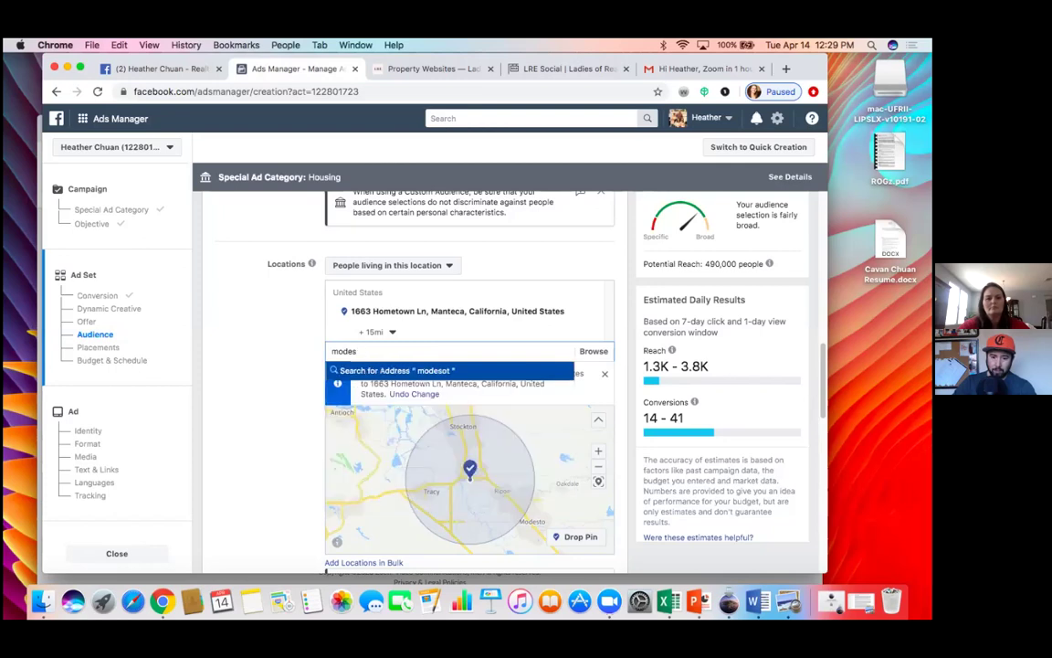
{"action": "type", "text": "esto"}
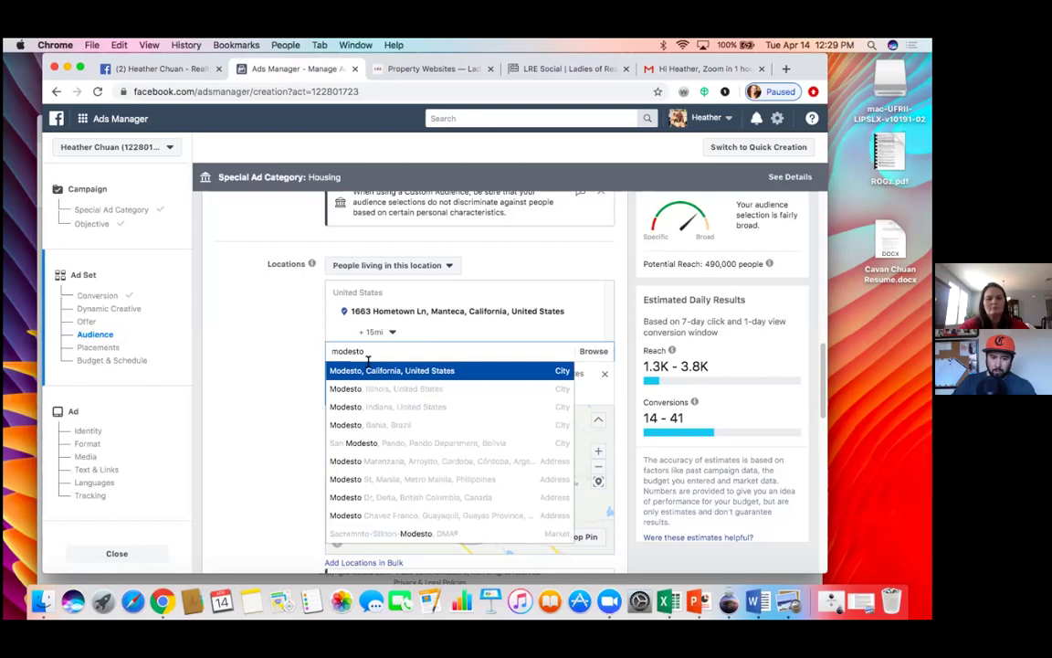
{"action": "key", "text": "Return"}
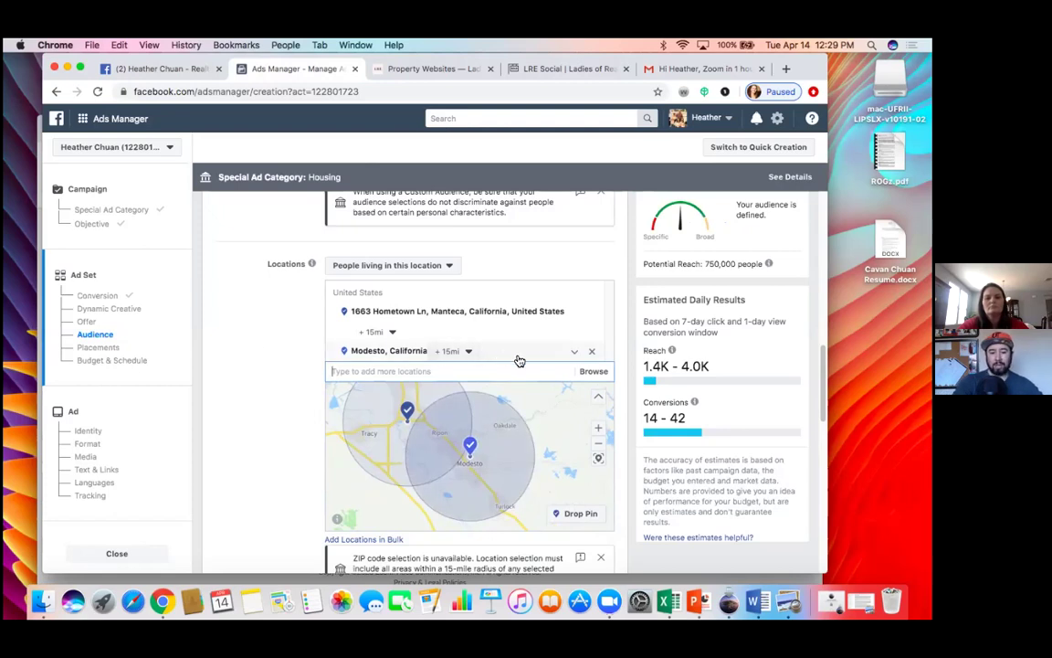
{"action": "left_click", "coordinate": [592, 354]}
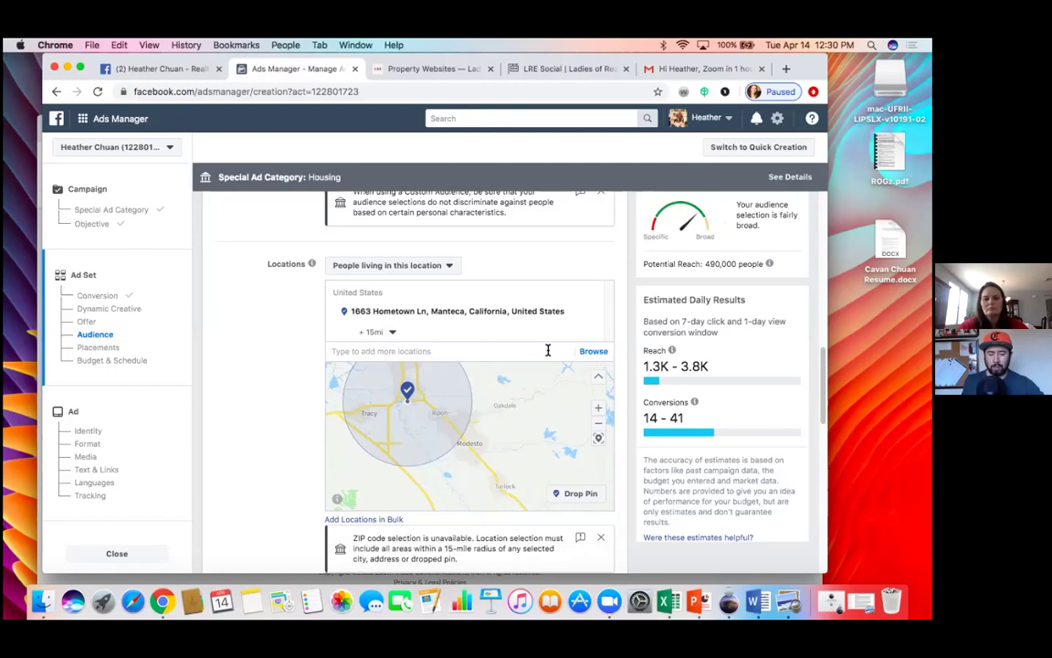
Step: Add Fremont, California as a location and zoom the map out to show both areas
{"action": "left_click", "coordinate": [397, 354]}
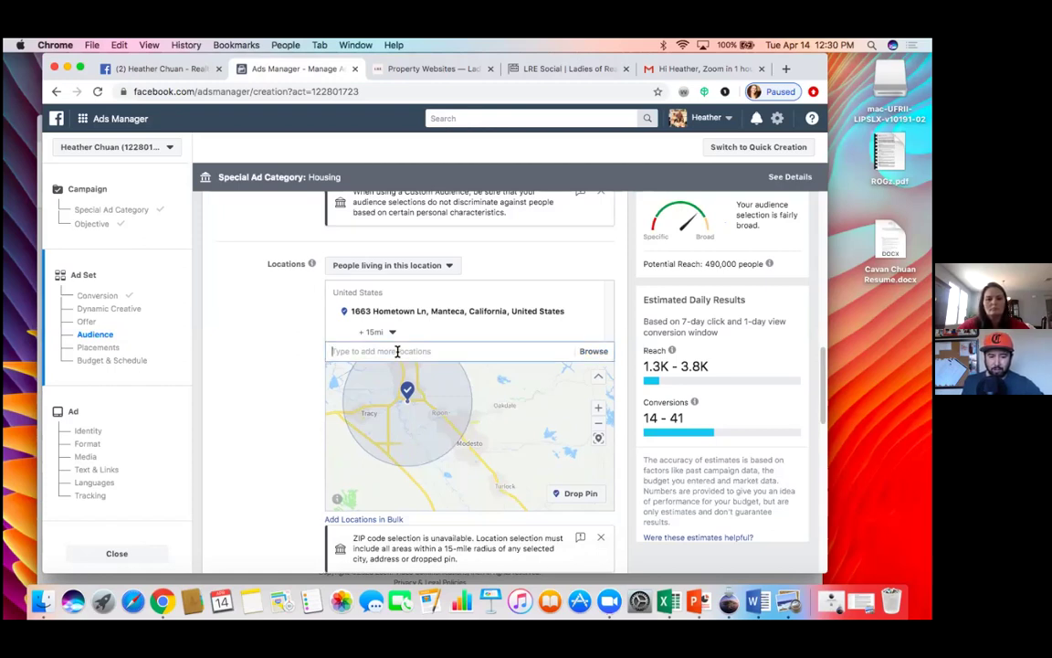
{"action": "type", "text": "fremont"}
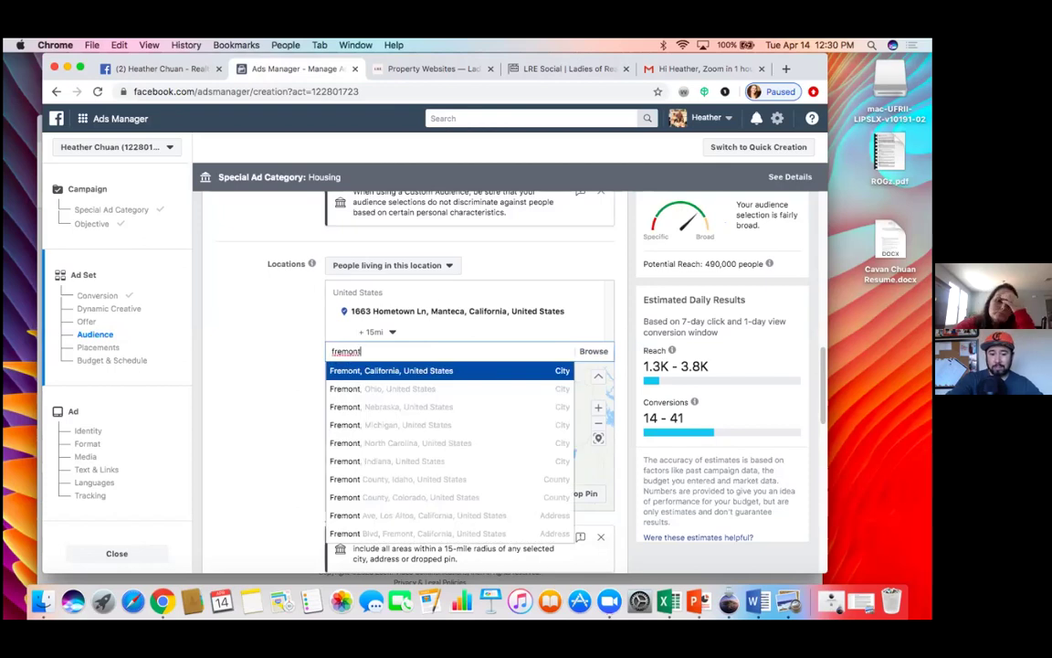
{"action": "left_click", "coordinate": [380, 372]}
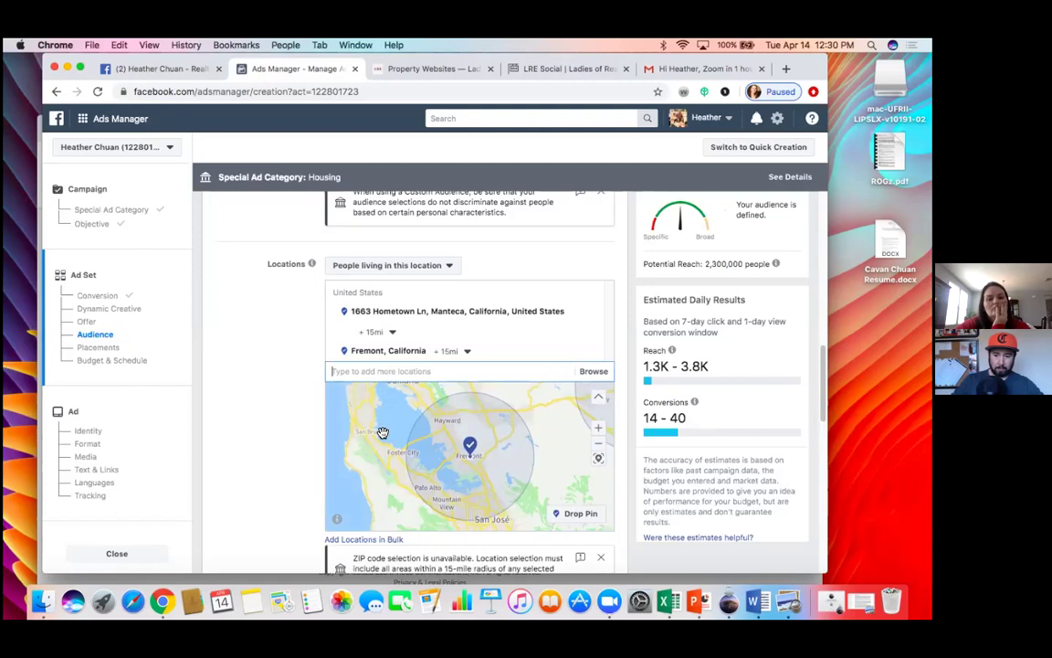
{"action": "scroll", "coordinate": [416, 454], "scroll_direction": "up", "scroll_amount": 2}
{"action": "scroll", "coordinate": [417, 454], "scroll_direction": "down", "scroll_amount": 2}
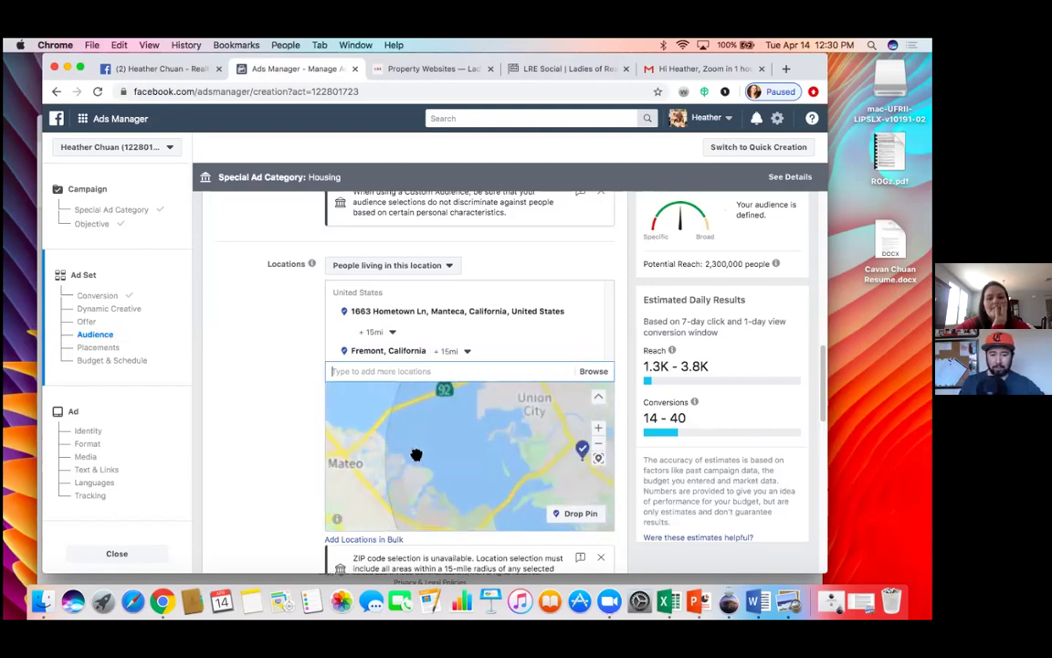
{"action": "left_click", "coordinate": [600, 447]}
{"action": "left_click", "coordinate": [598, 445]}
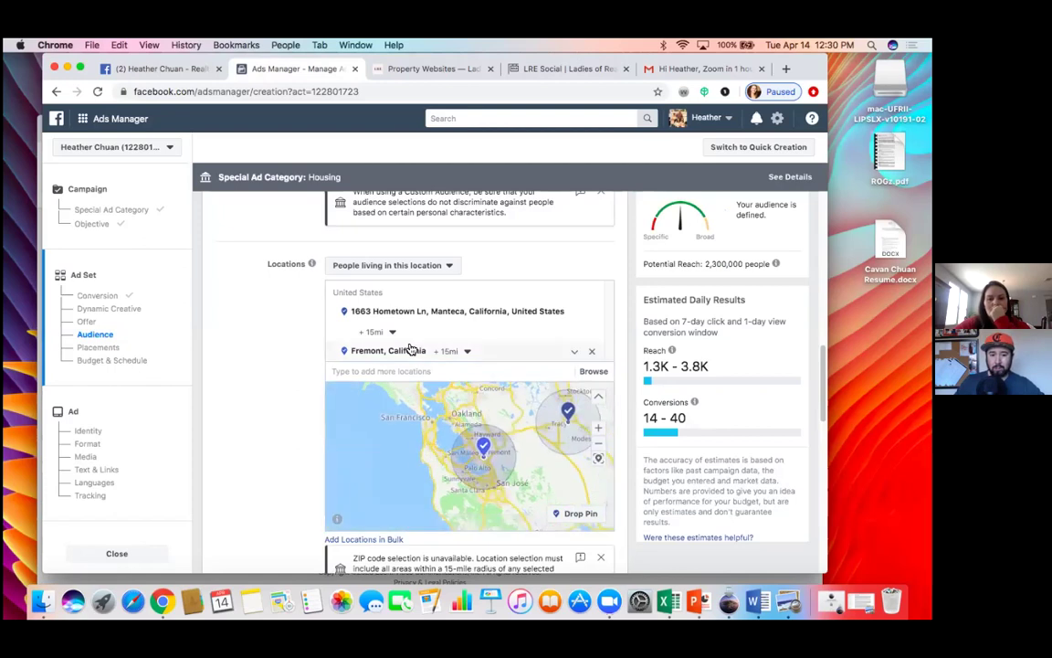
Step: Widen the Manteca address radius to 50 miles and remove Fremont, California
{"action": "left_click", "coordinate": [397, 316]}
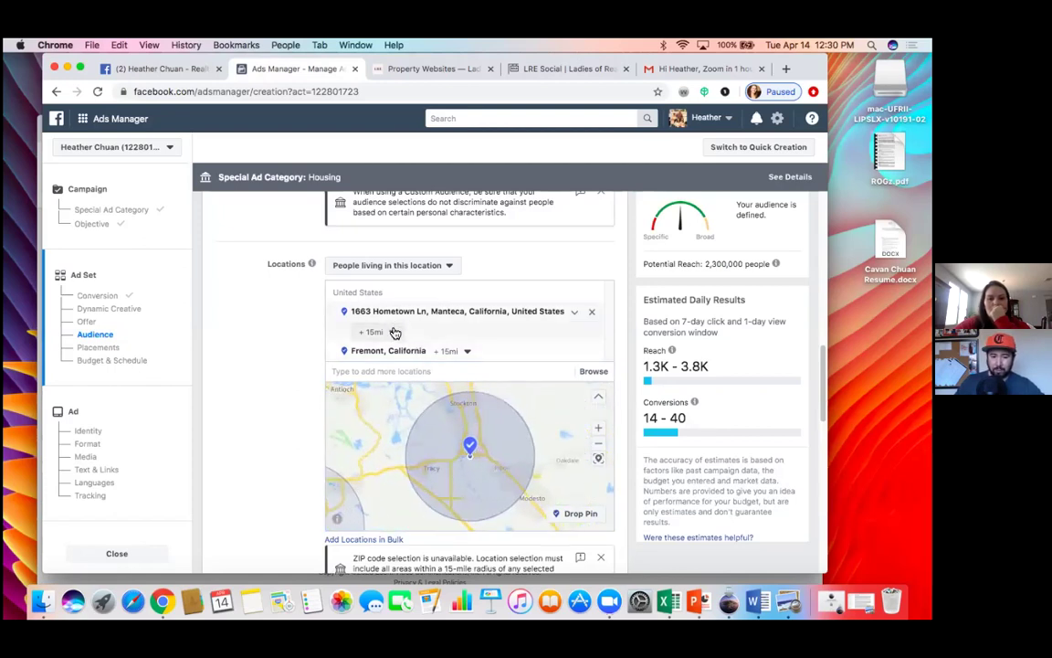
{"action": "left_click", "coordinate": [392, 332]}
{"action": "left_click_drag", "start_coordinate": [375, 374], "coordinate": [422, 372]}
{"action": "left_click", "coordinate": [272, 359]}
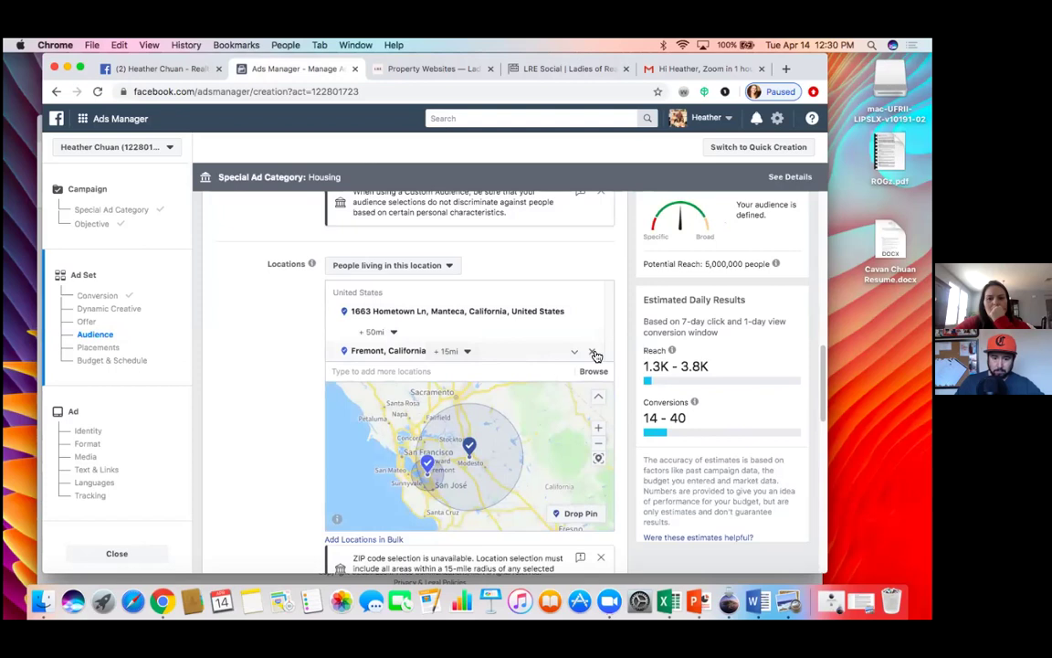
{"action": "left_click", "coordinate": [595, 354]}
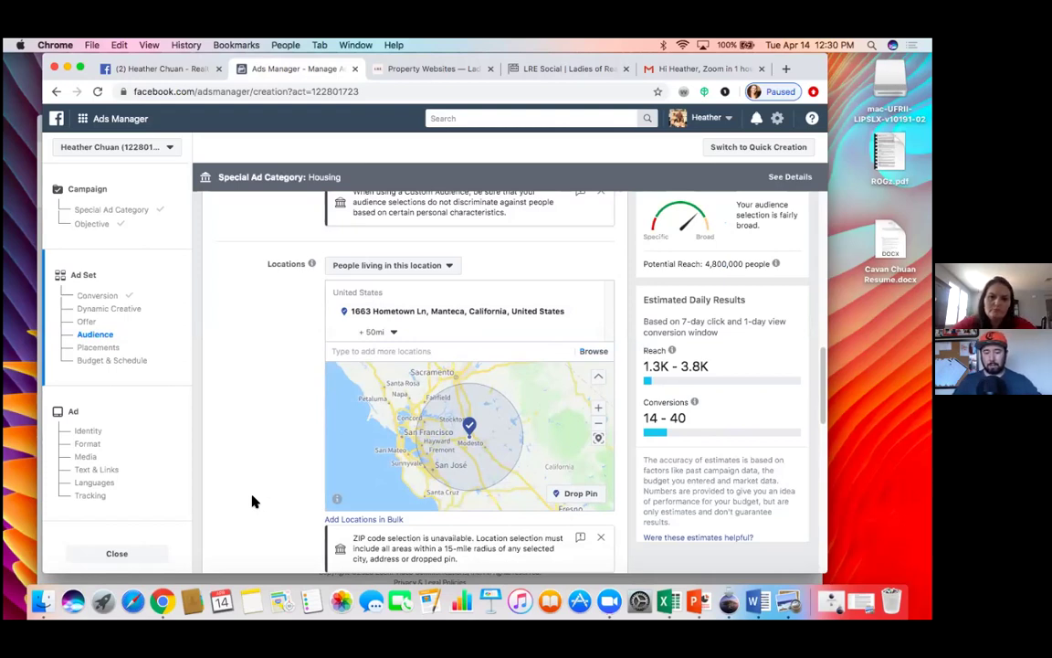
{"action": "scroll", "coordinate": [274, 474], "scroll_direction": "down", "scroll_amount": 5}
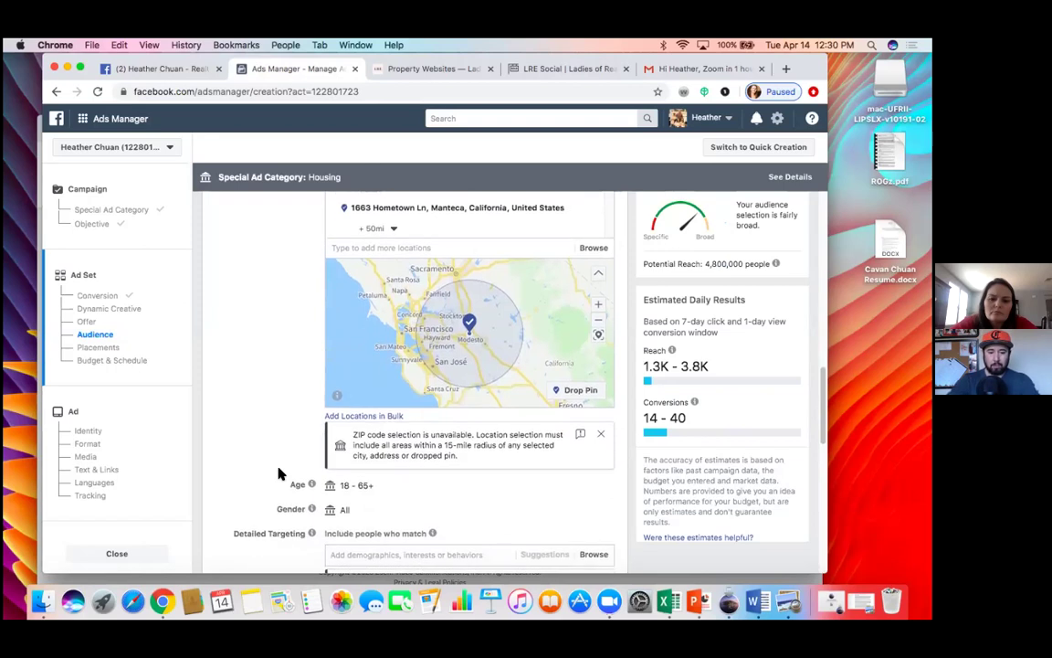
{"action": "scroll", "coordinate": [278, 471], "scroll_direction": "up", "scroll_amount": 4}
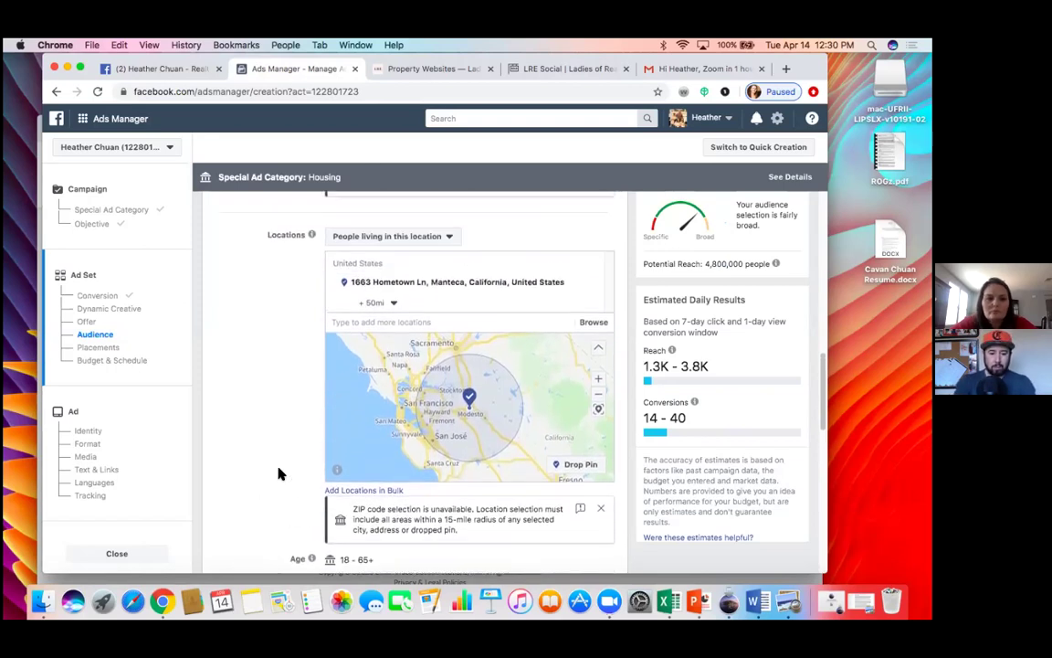
{"action": "scroll", "coordinate": [279, 473], "scroll_direction": "up", "scroll_amount": 1}
{"action": "scroll", "coordinate": [279, 473], "scroll_direction": "down", "scroll_amount": 1}
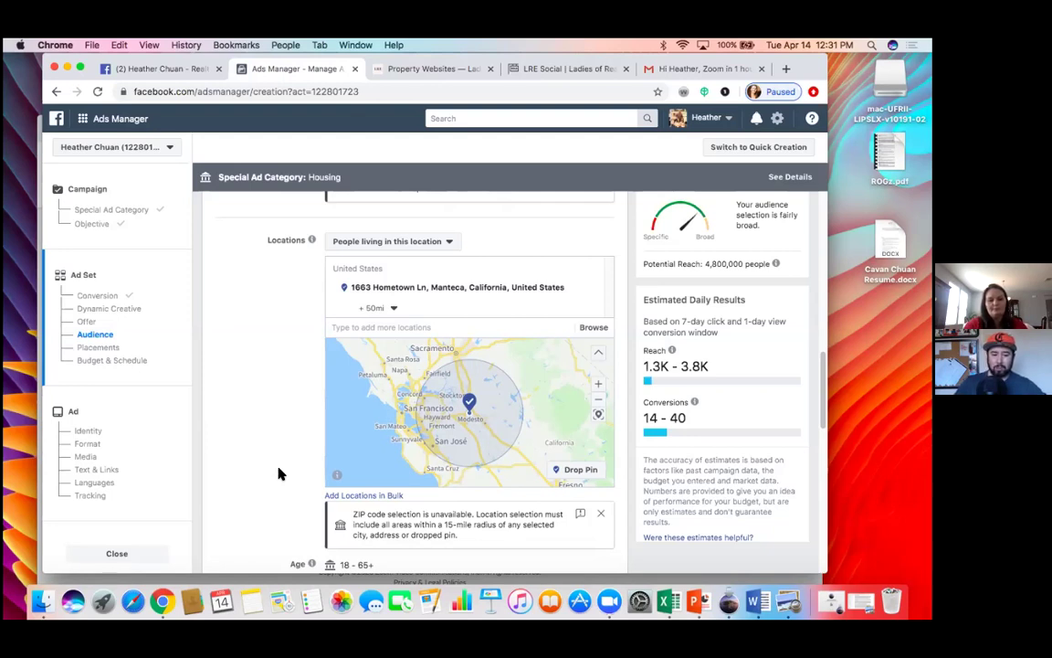
Step: Scroll down past Placements to Budget & Schedule, showing the $20.00 daily budget
{"action": "scroll", "coordinate": [280, 473], "scroll_direction": "down", "scroll_amount": 10}
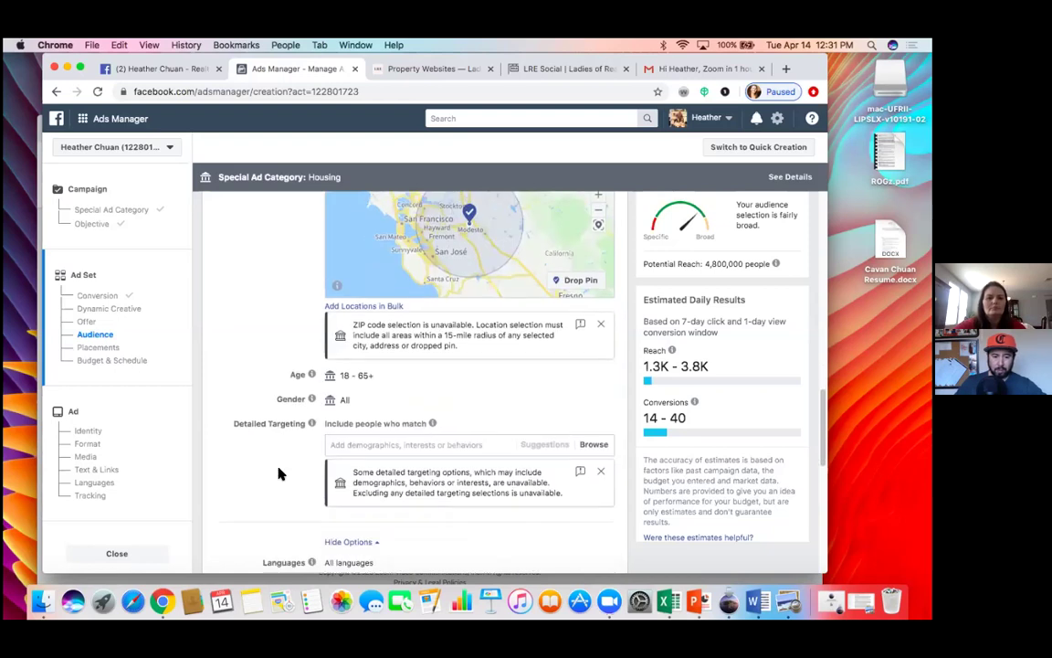
{"action": "scroll", "coordinate": [279, 473], "scroll_direction": "down", "scroll_amount": 11}
{"action": "scroll", "coordinate": [279, 471], "scroll_direction": "up", "scroll_amount": 5}
{"action": "scroll", "coordinate": [280, 472], "scroll_direction": "up", "scroll_amount": 5}
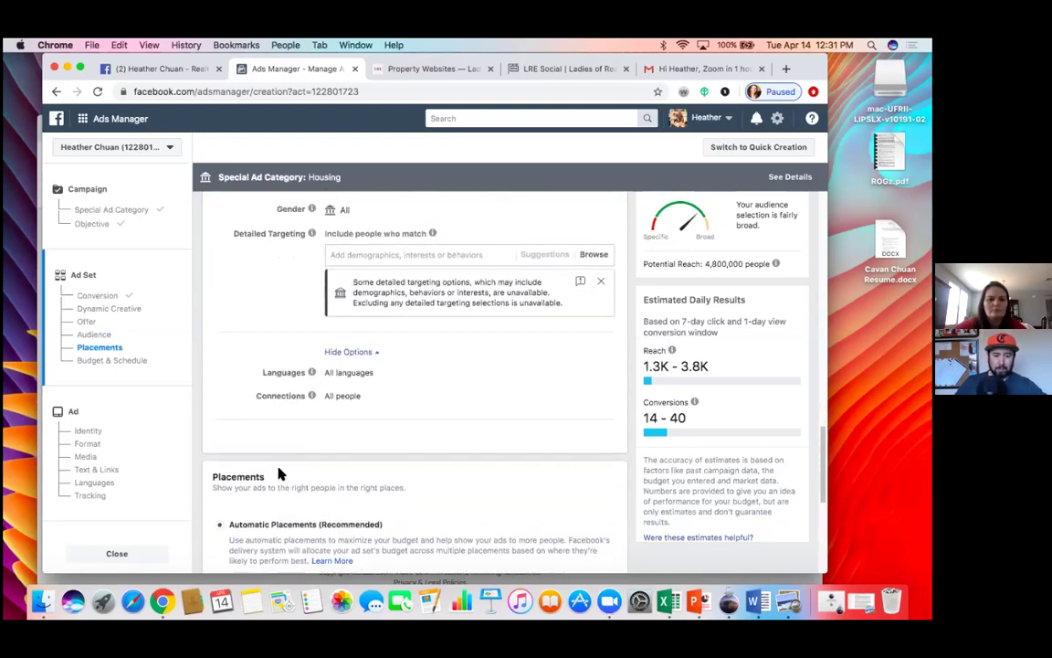
{"action": "scroll", "coordinate": [280, 472], "scroll_direction": "down", "scroll_amount": 4}
{"action": "scroll", "coordinate": [279, 474], "scroll_direction": "down", "scroll_amount": 5}
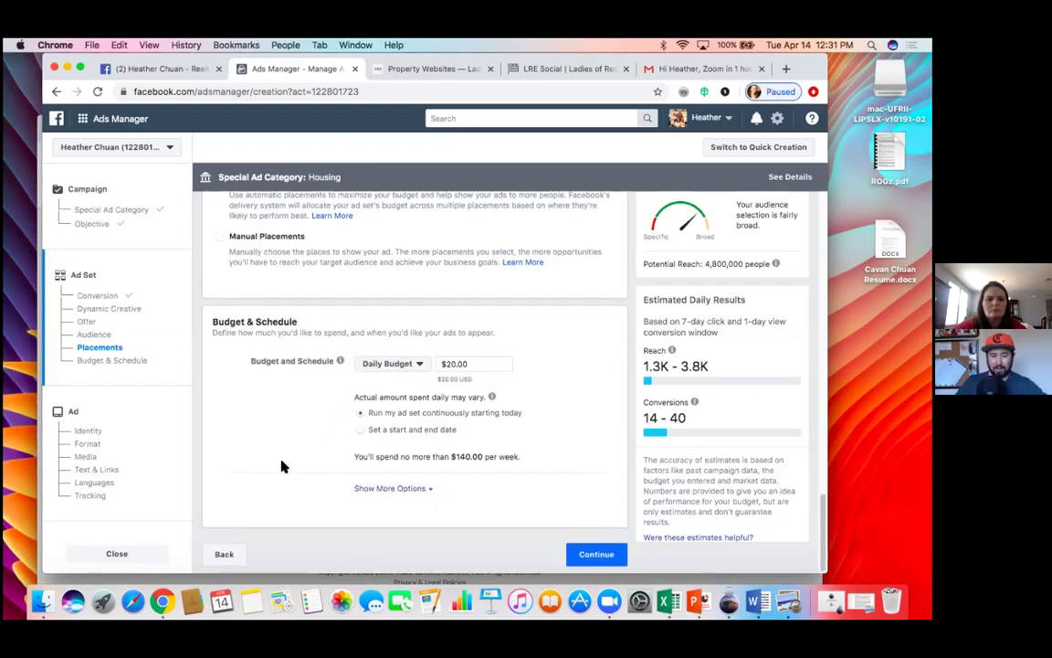
{"action": "scroll", "coordinate": [281, 466], "scroll_direction": "up", "scroll_amount": 2}
{"action": "scroll", "coordinate": [284, 471], "scroll_direction": "down", "scroll_amount": 2}
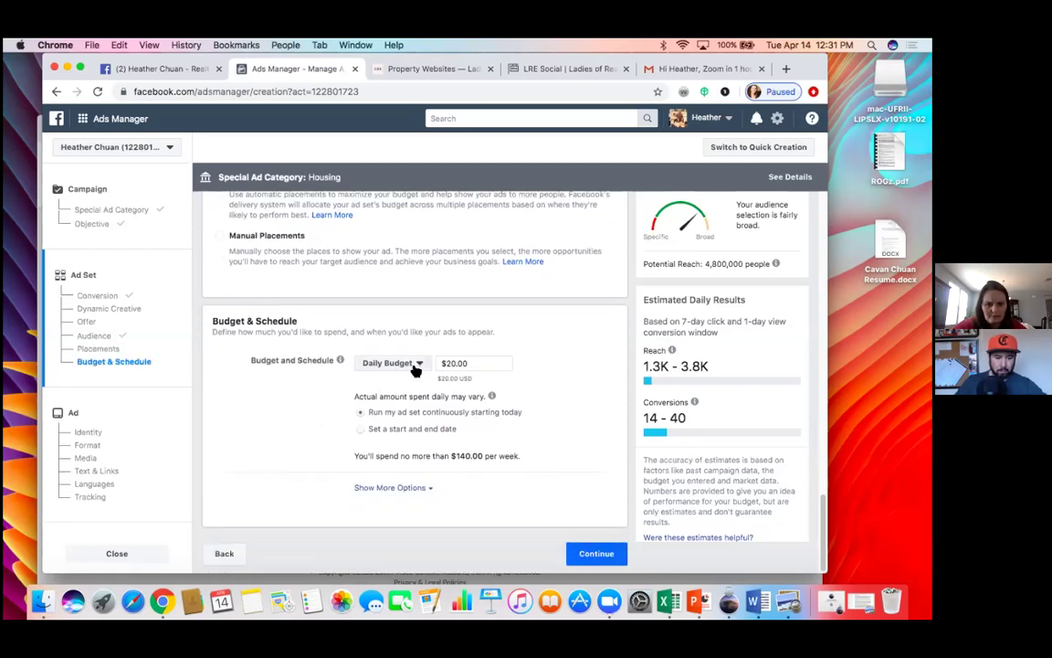
Step: Change the ad set's budget type from Daily Budget to Lifetime Budget
{"action": "left_click", "coordinate": [415, 366]}
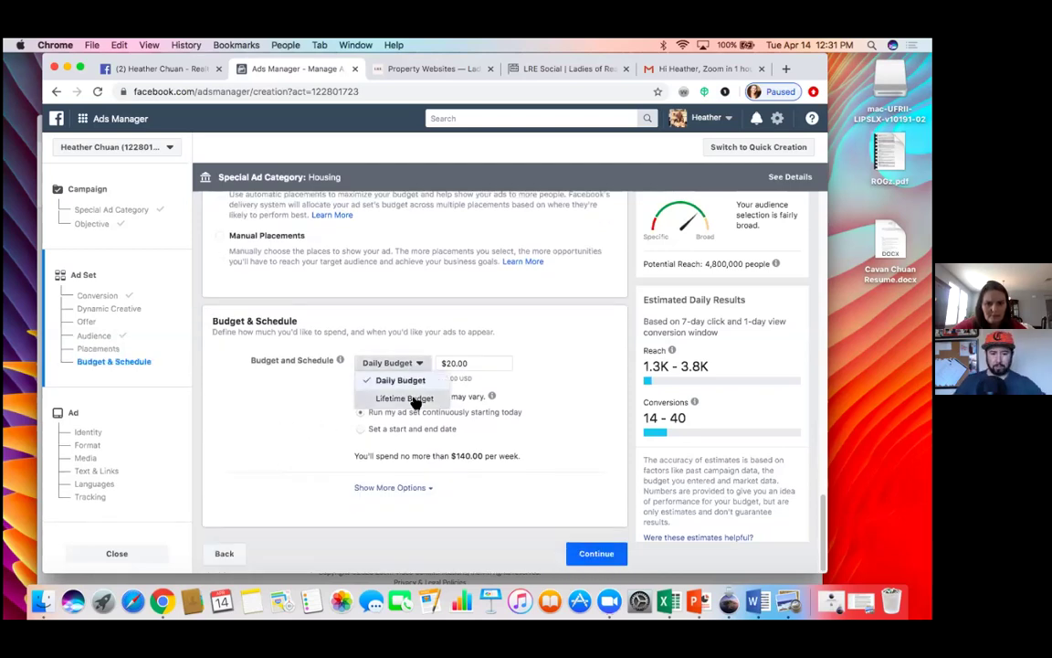
{"action": "left_click", "coordinate": [416, 400]}
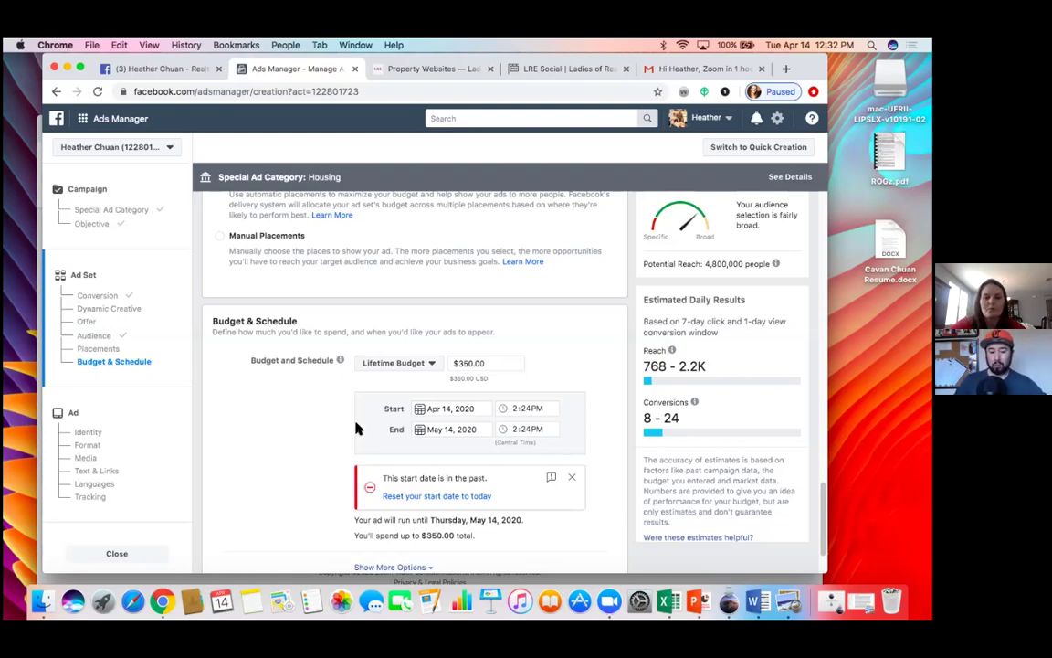
Step: Set the ad set's start to April 15, 2020 at 6:00AM
{"action": "left_click", "coordinate": [419, 411]}
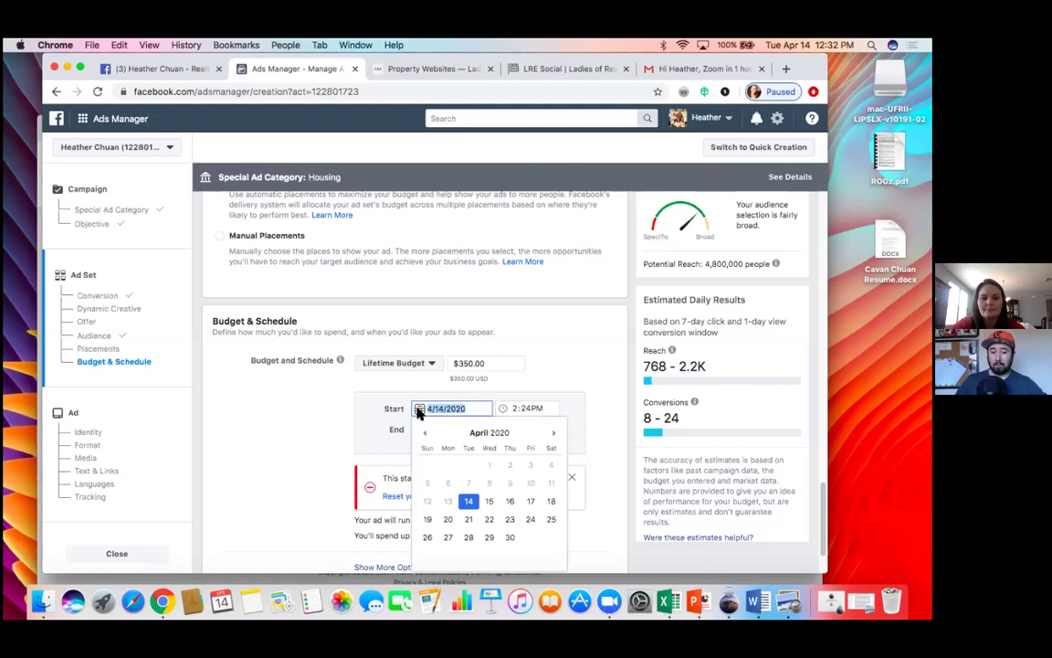
{"action": "left_click", "coordinate": [491, 500]}
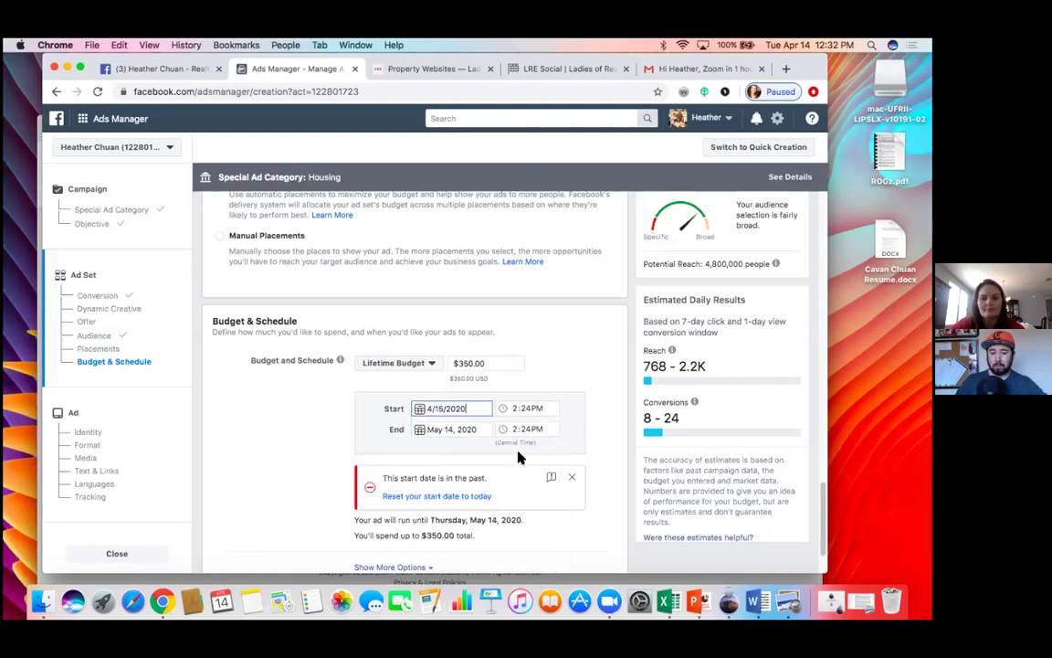
{"action": "left_click", "coordinate": [538, 410]}
{"action": "key", "text": "BackSpace"}
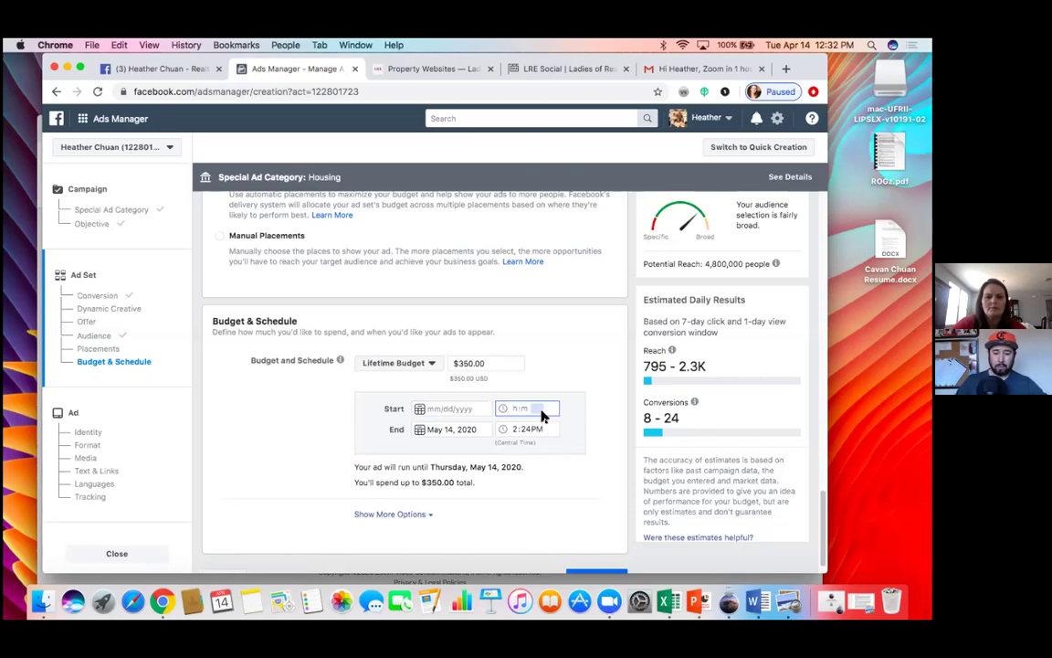
{"action": "key", "text": "super+z"}
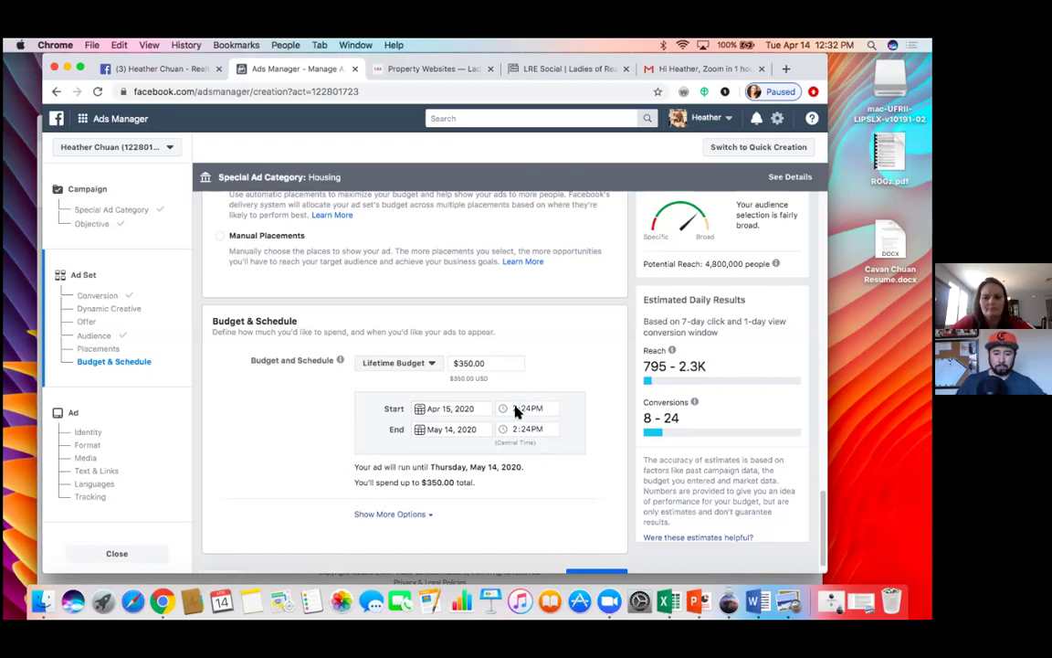
{"action": "type", "text": "6"}
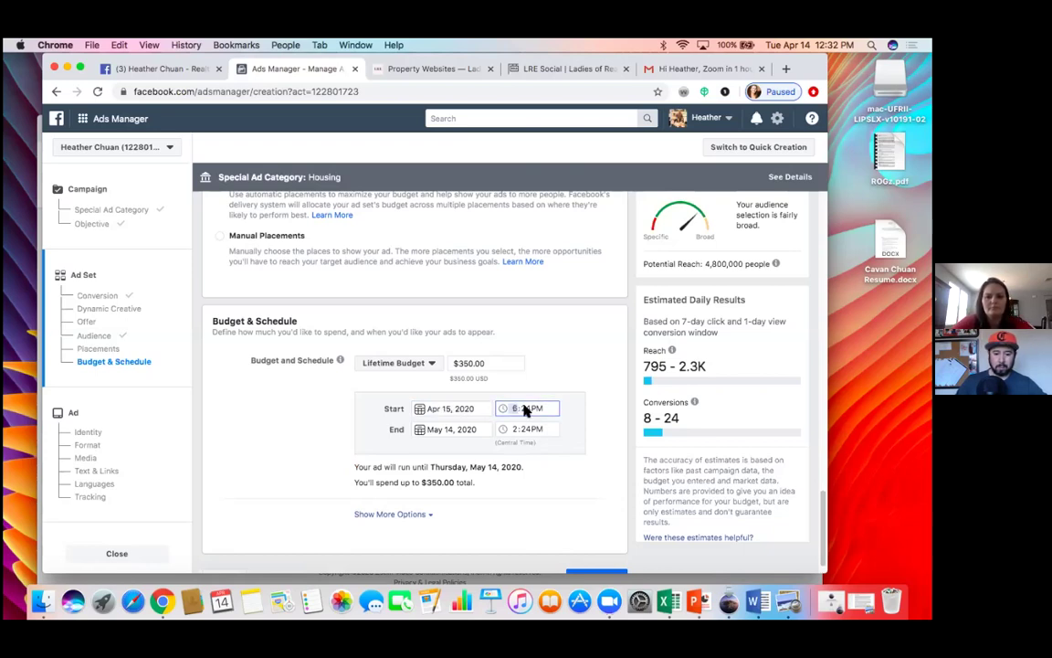
{"action": "type", "text": "00"}
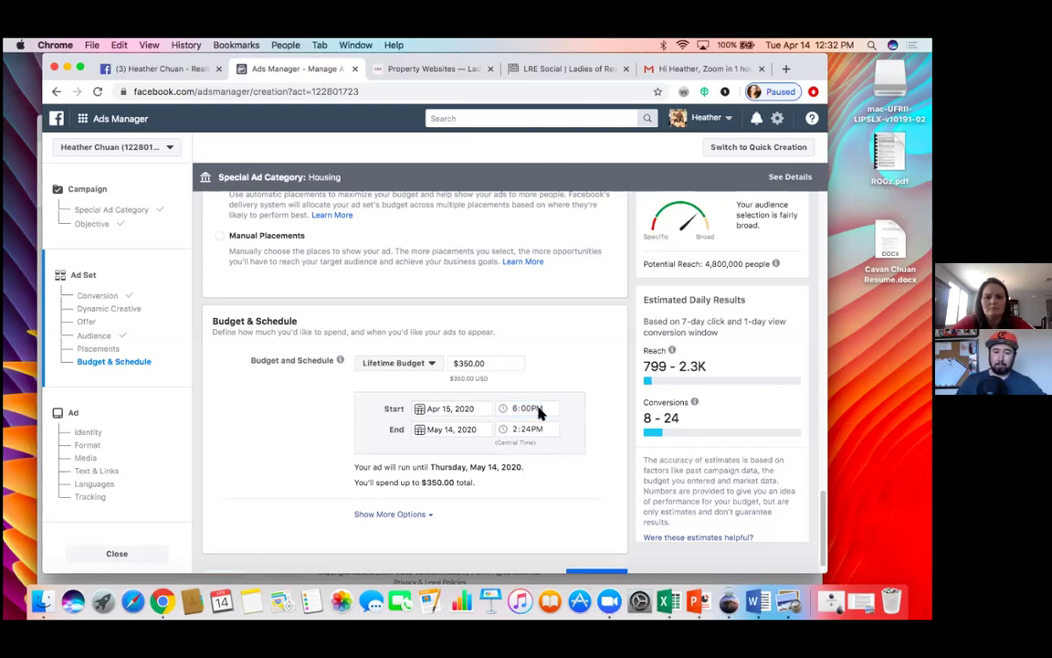
{"action": "type", "text": "a"}
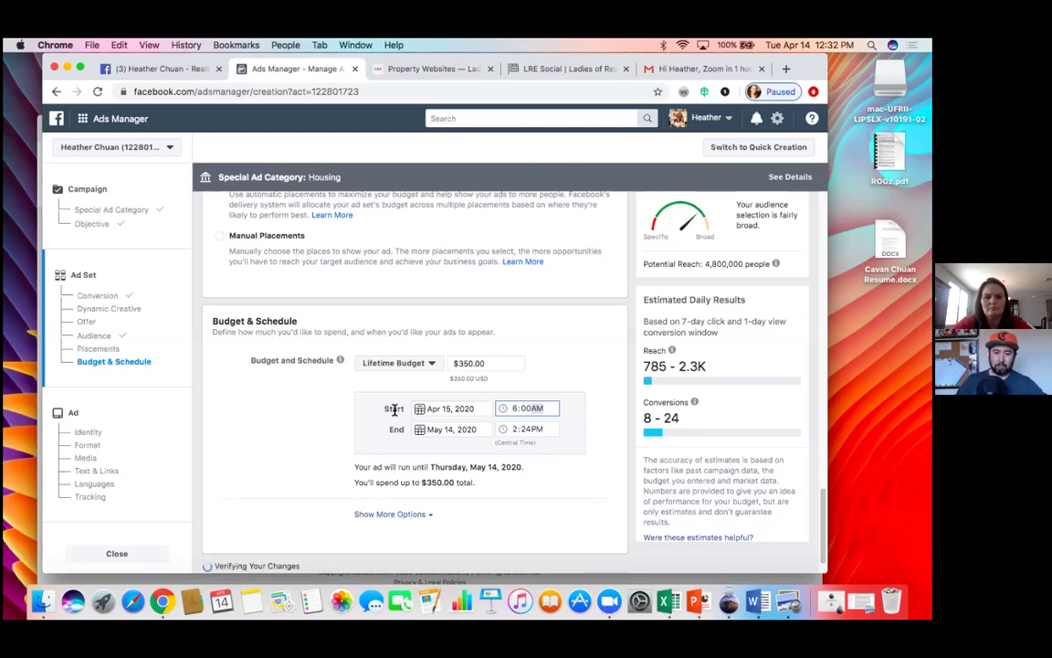
{"action": "left_click", "coordinate": [332, 425]}
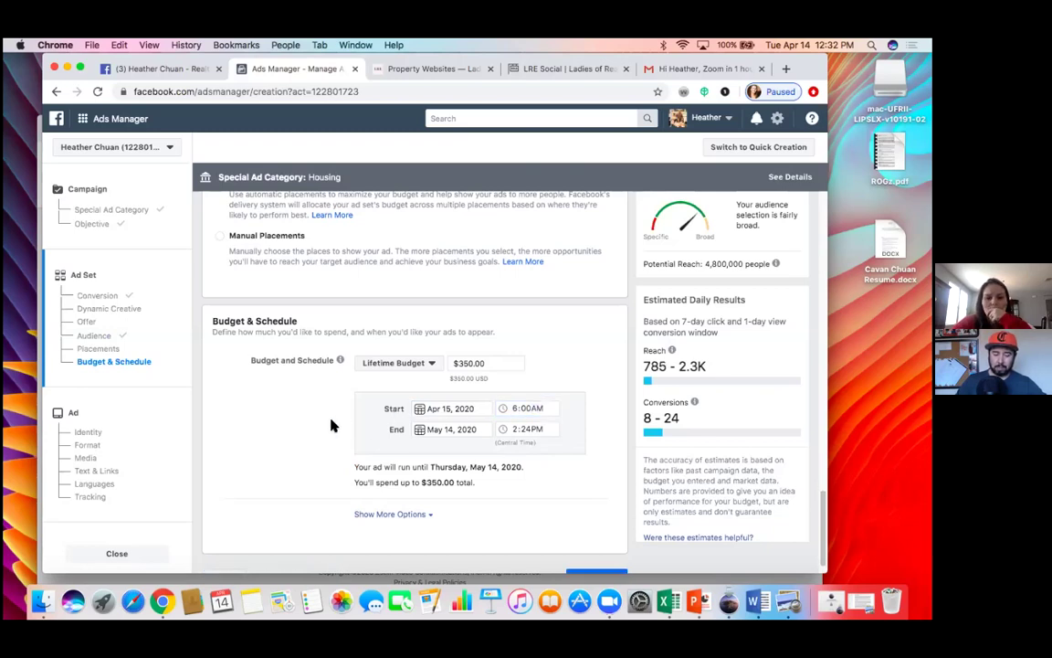
{"action": "left_click", "coordinate": [490, 363]}
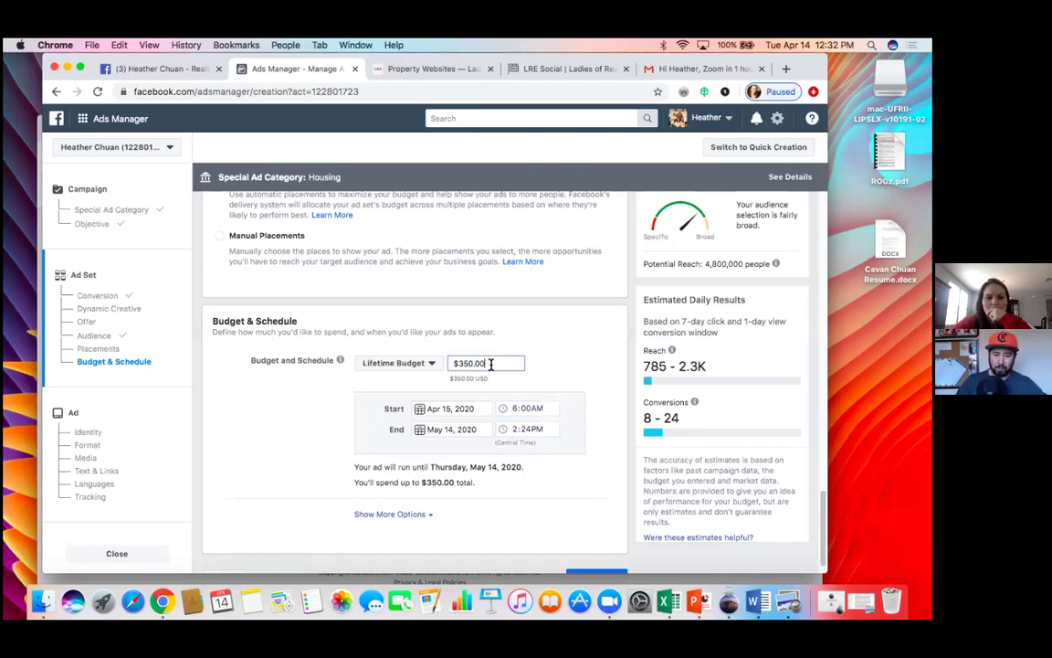
Step: Schedule the ad set to end Wednesday, April 22, 2020 at 6:00PM
{"action": "key", "text": "BackSpace"}
{"action": "key", "text": "BackSpace"}
{"action": "key", "text": "BackSpace"}
{"action": "key", "text": "BackSpace"}
{"action": "key", "text": "BackSpace"}
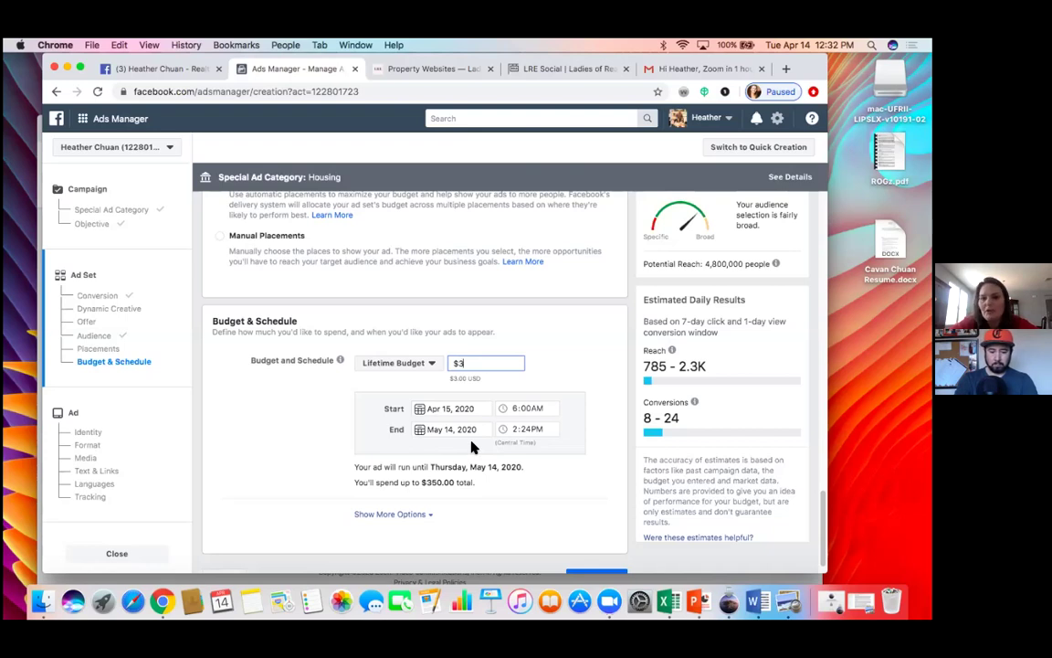
{"action": "left_click", "coordinate": [420, 433]}
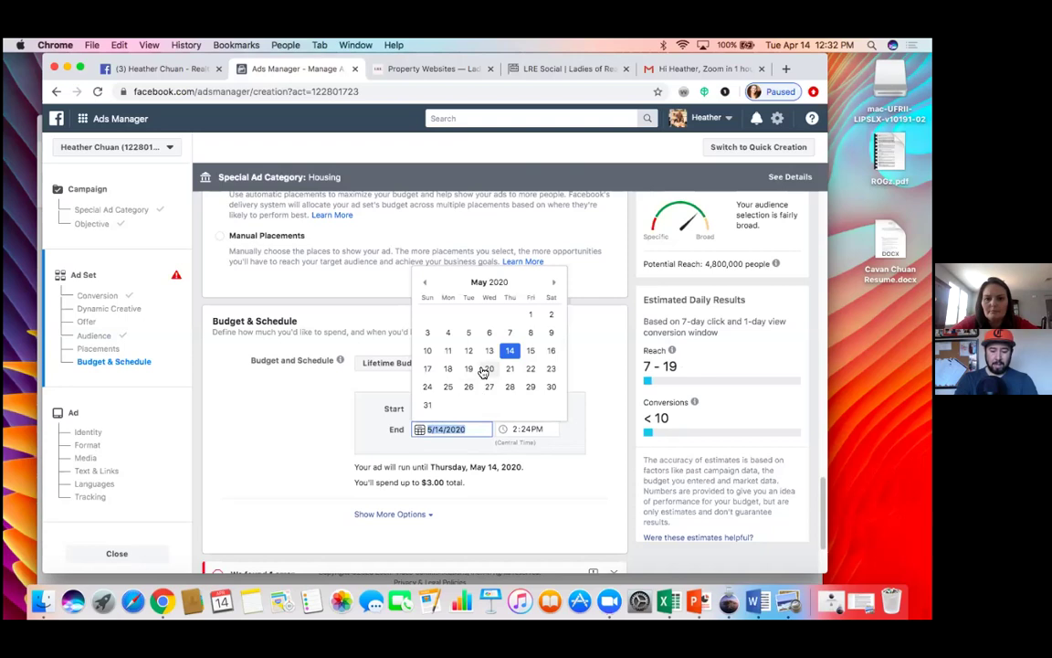
{"action": "left_click", "coordinate": [424, 283]}
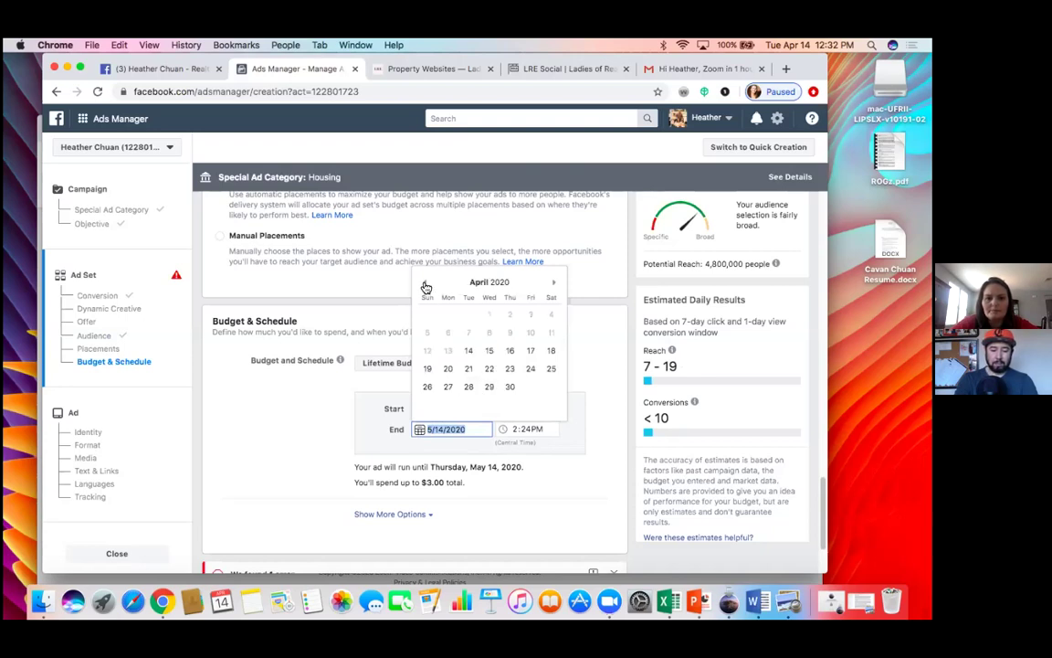
{"action": "left_click", "coordinate": [490, 369]}
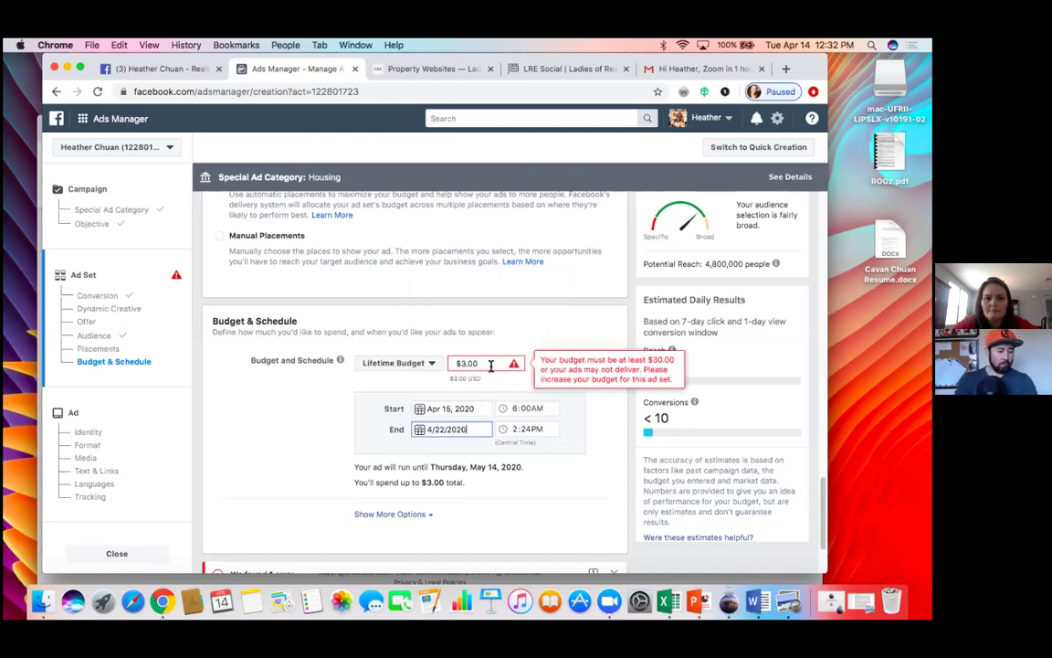
{"action": "left_click", "coordinate": [516, 436]}
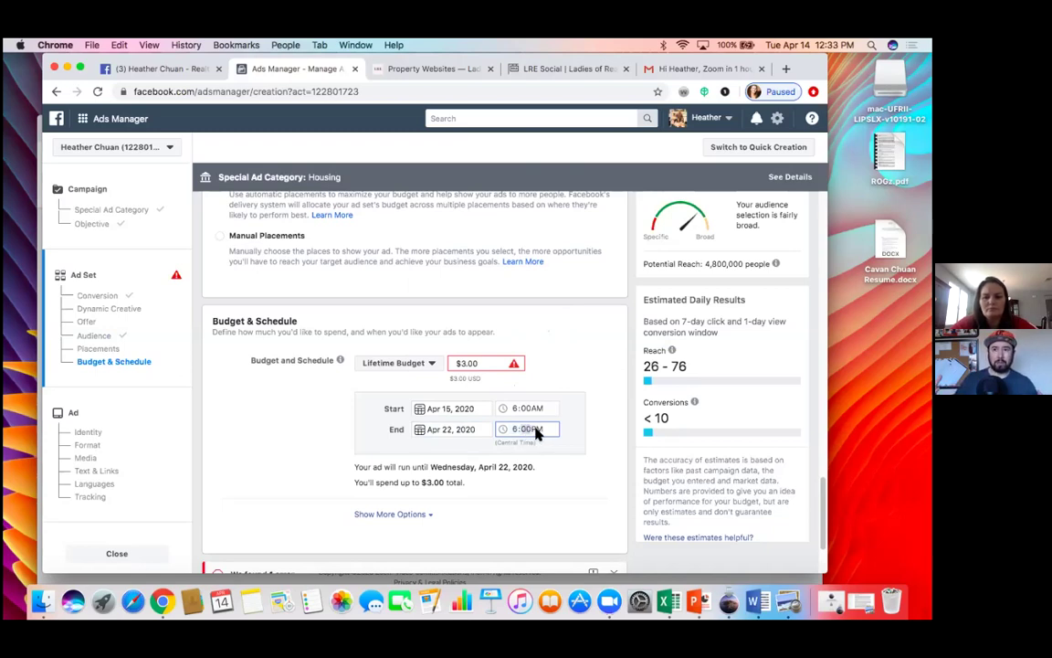
{"action": "left_click", "coordinate": [346, 437]}
Step: Replace the too-low $3.00 lifetime budget with $100.00
{"action": "left_click", "coordinate": [490, 363]}
{"action": "key", "text": "BackSpace"}
{"action": "key", "text": "BackSpace"}
{"action": "key", "text": "BackSpace"}
{"action": "key", "text": "BackSpace"}
{"action": "type", "text": "100"}
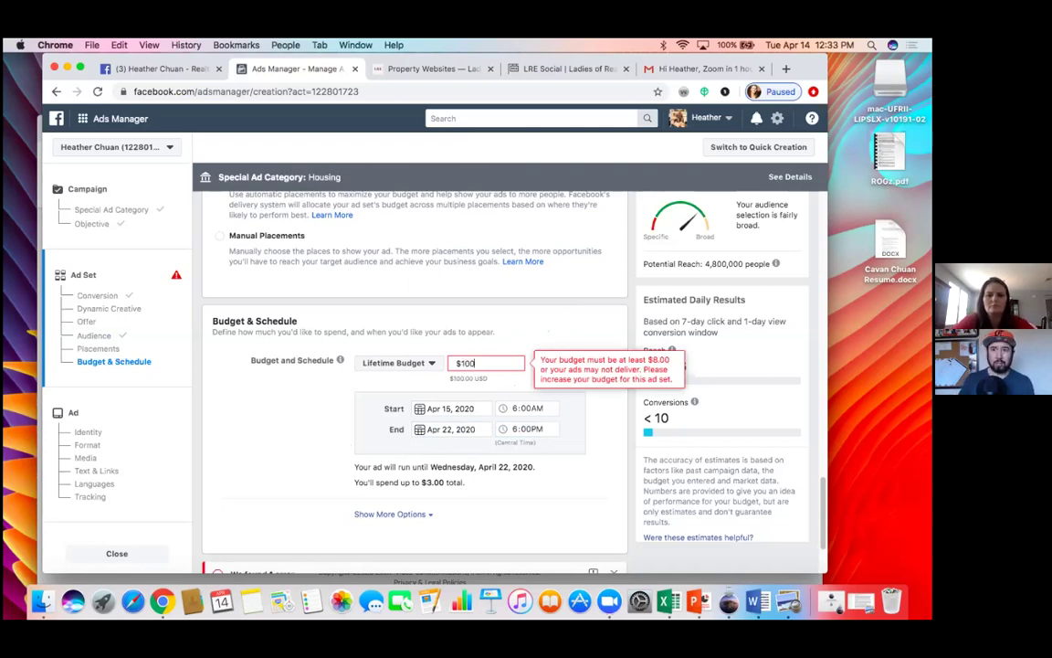
{"action": "left_click", "coordinate": [311, 423]}
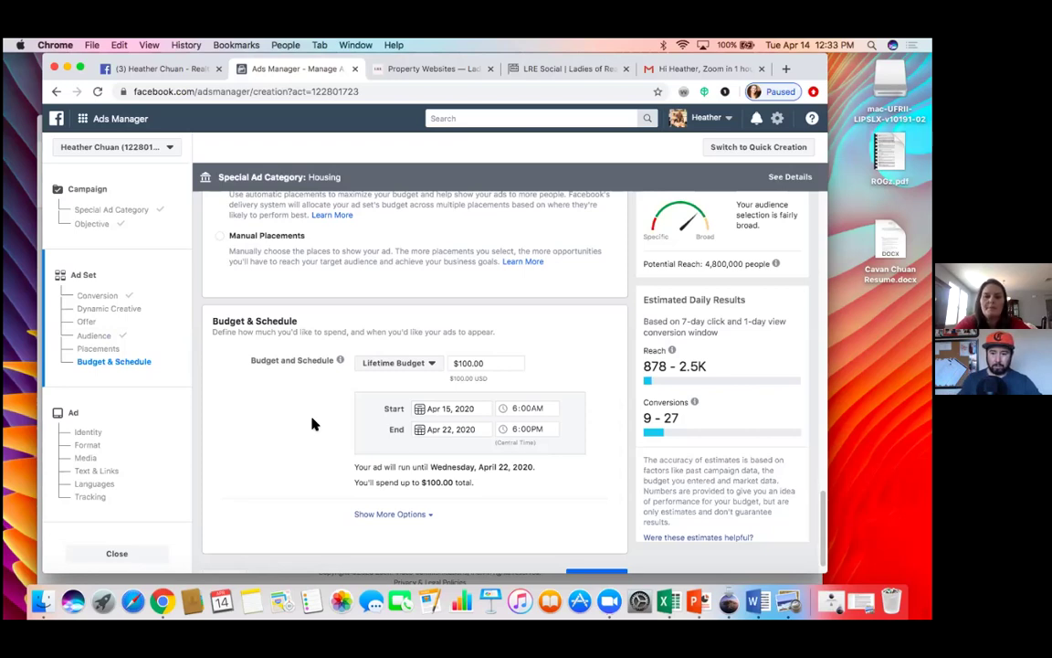
Step: Check the extra options (run all the time, Standard delivery) and continue to the ad step
{"action": "scroll", "coordinate": [311, 423], "scroll_direction": "down", "scroll_amount": 1}
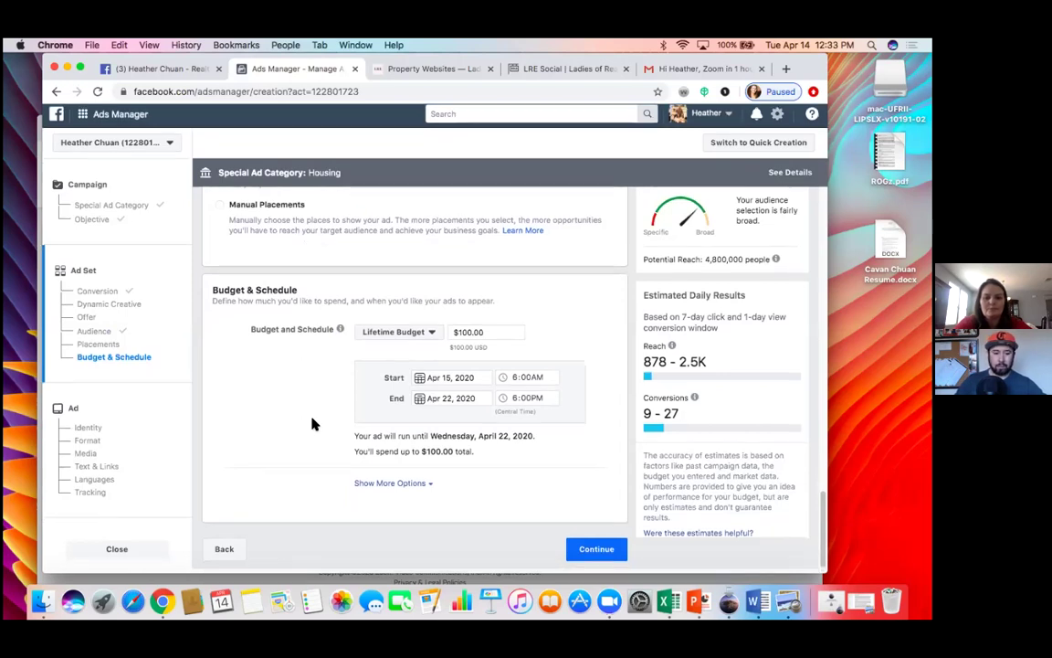
{"action": "left_click", "coordinate": [389, 488]}
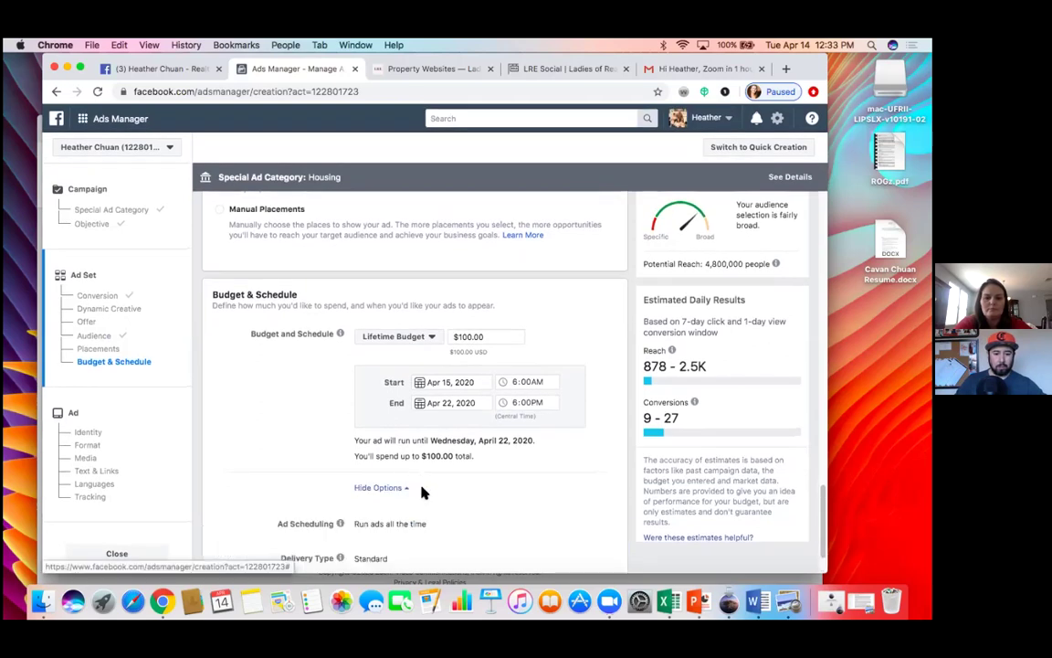
{"action": "scroll", "coordinate": [422, 492], "scroll_direction": "down", "scroll_amount": 2}
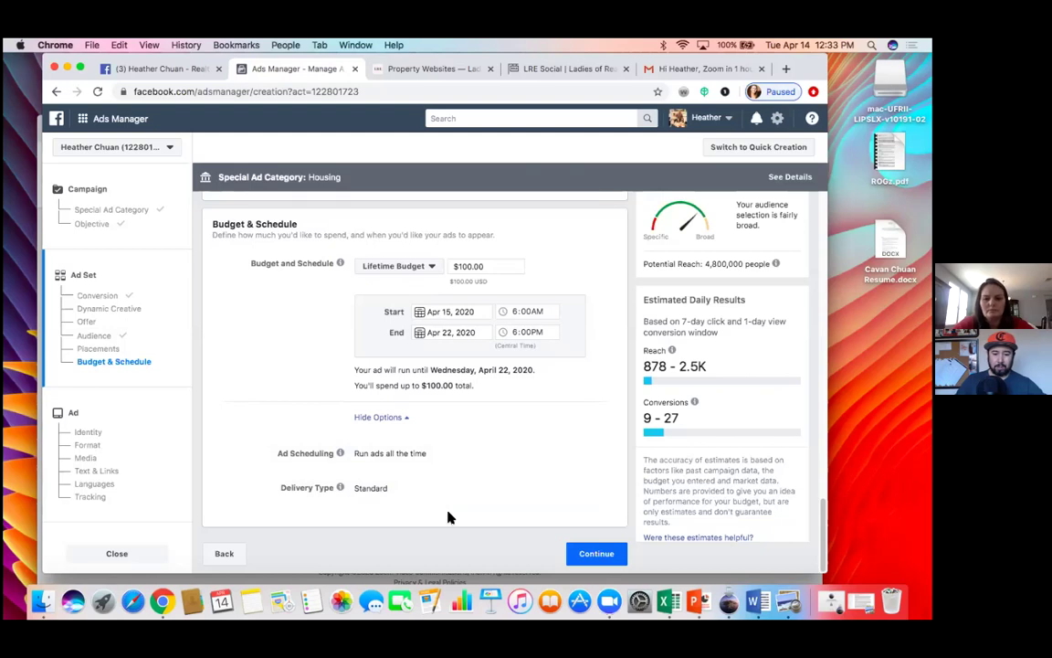
{"action": "left_click", "coordinate": [594, 559]}
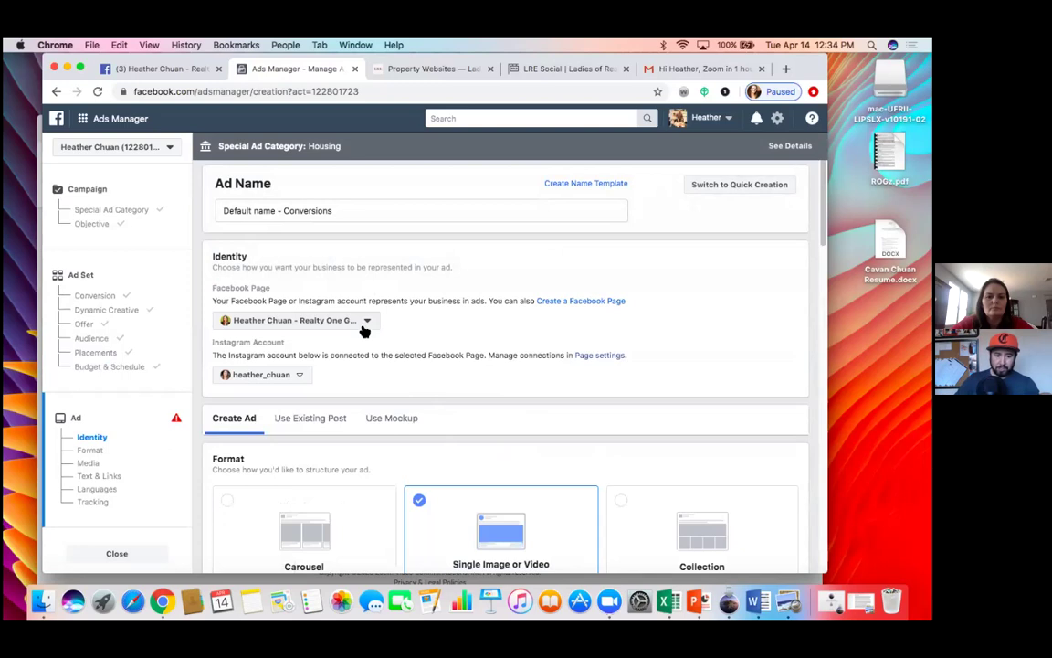
Step: Choose Use Existing Post as the source of the ad's content
{"action": "scroll", "coordinate": [434, 404], "scroll_direction": "down", "scroll_amount": 2}
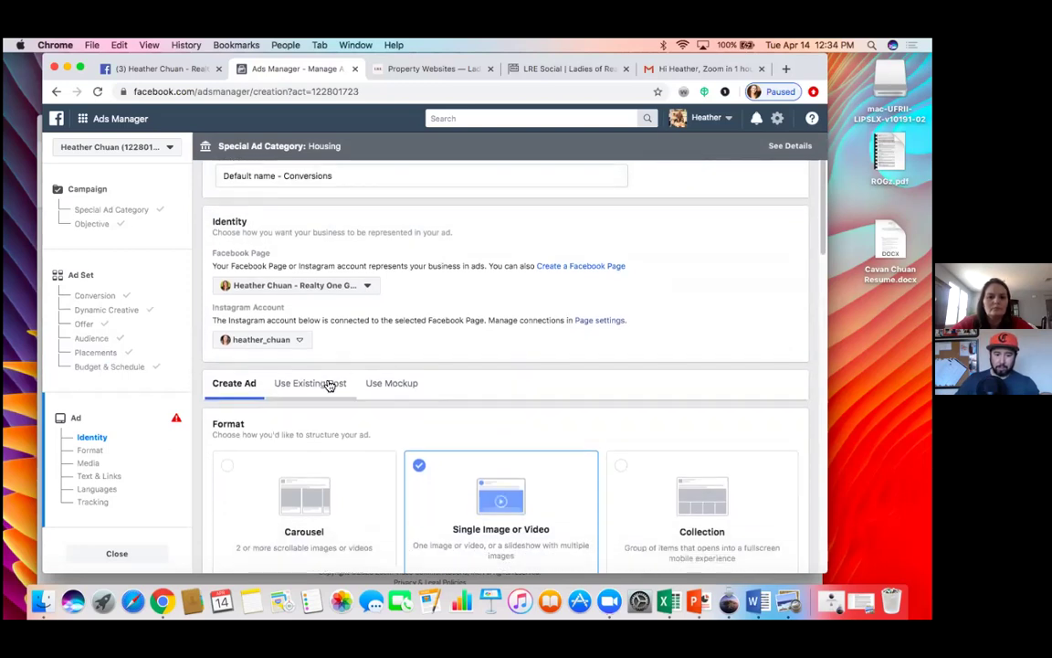
{"action": "left_click", "coordinate": [328, 386]}
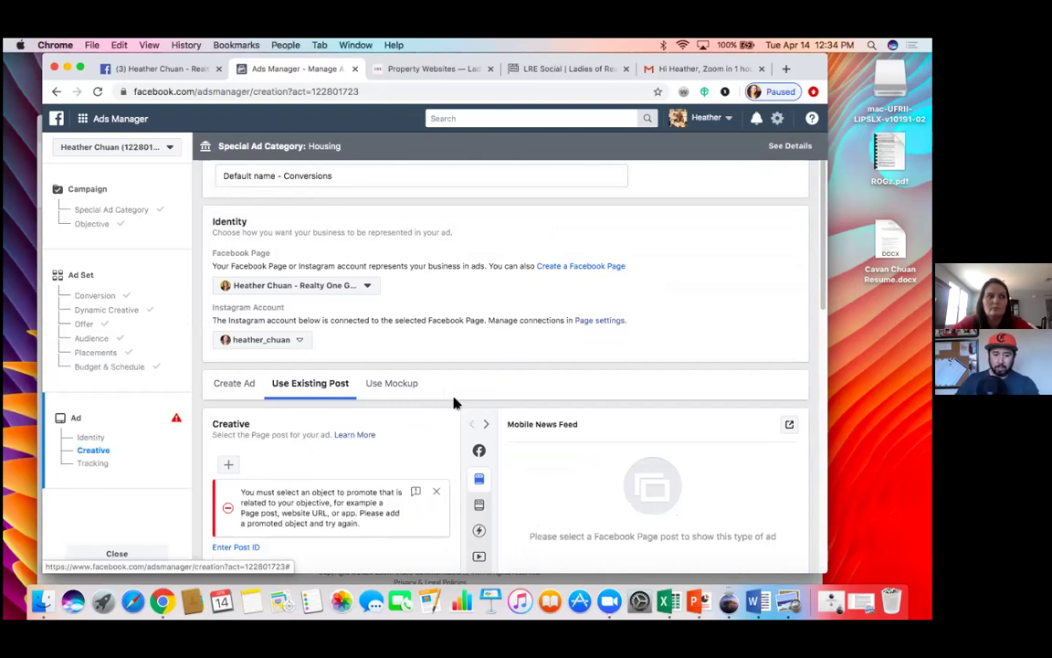
{"action": "scroll", "coordinate": [454, 403], "scroll_direction": "down", "scroll_amount": 2}
{"action": "scroll", "coordinate": [454, 403], "scroll_direction": "down", "scroll_amount": 3}
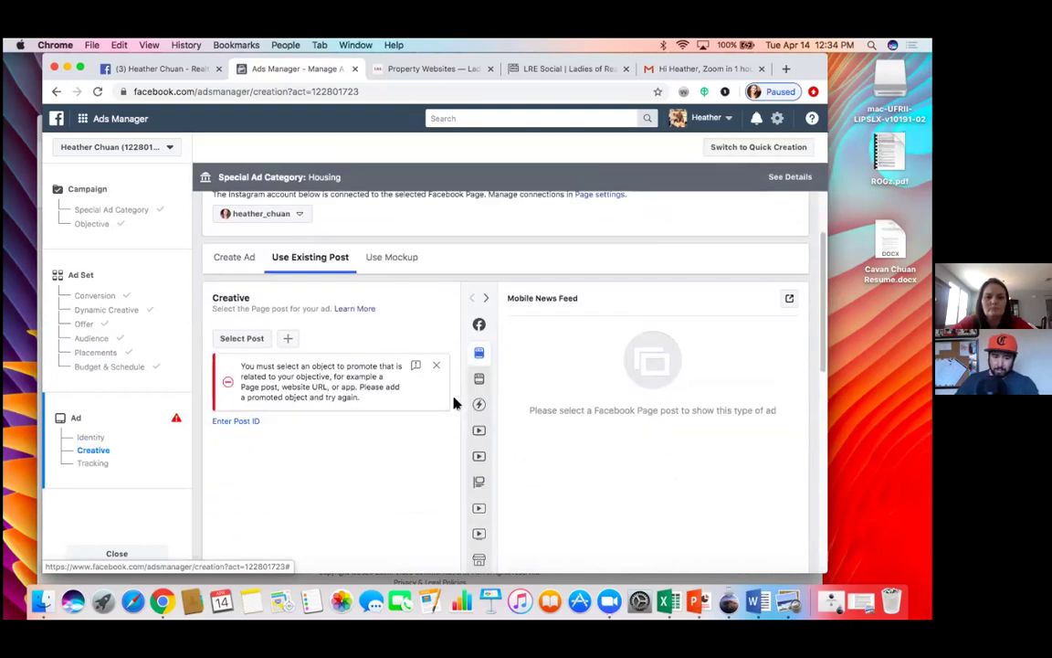
Step: Select the Apr 11 'Don't miss out on this hidden gem in Manteca' post as the creative
{"action": "left_click", "coordinate": [243, 339]}
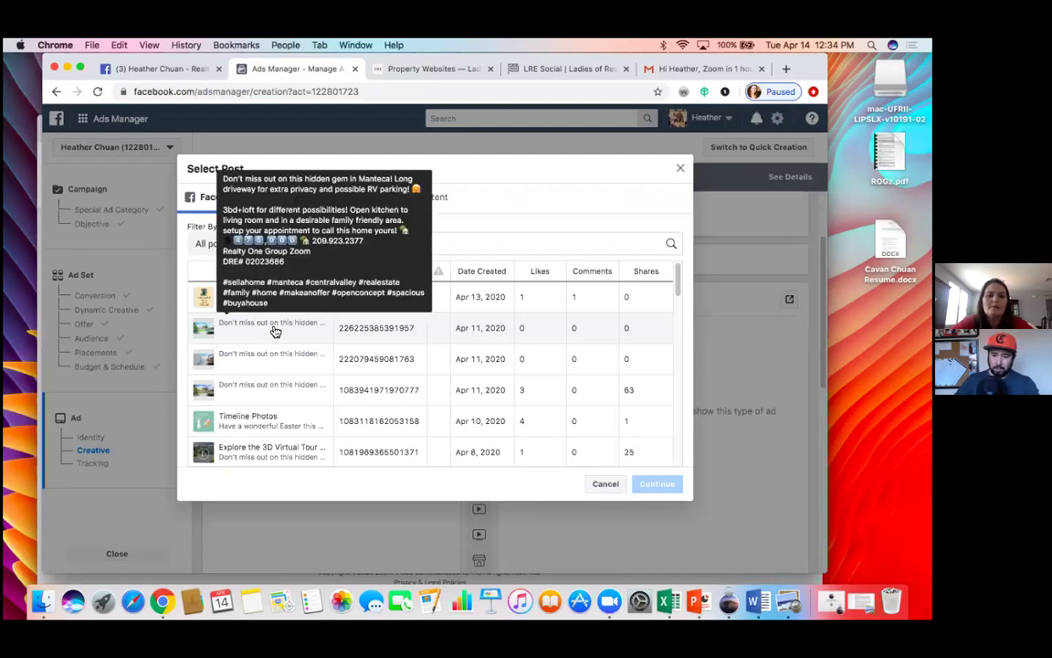
{"action": "left_click", "coordinate": [275, 332]}
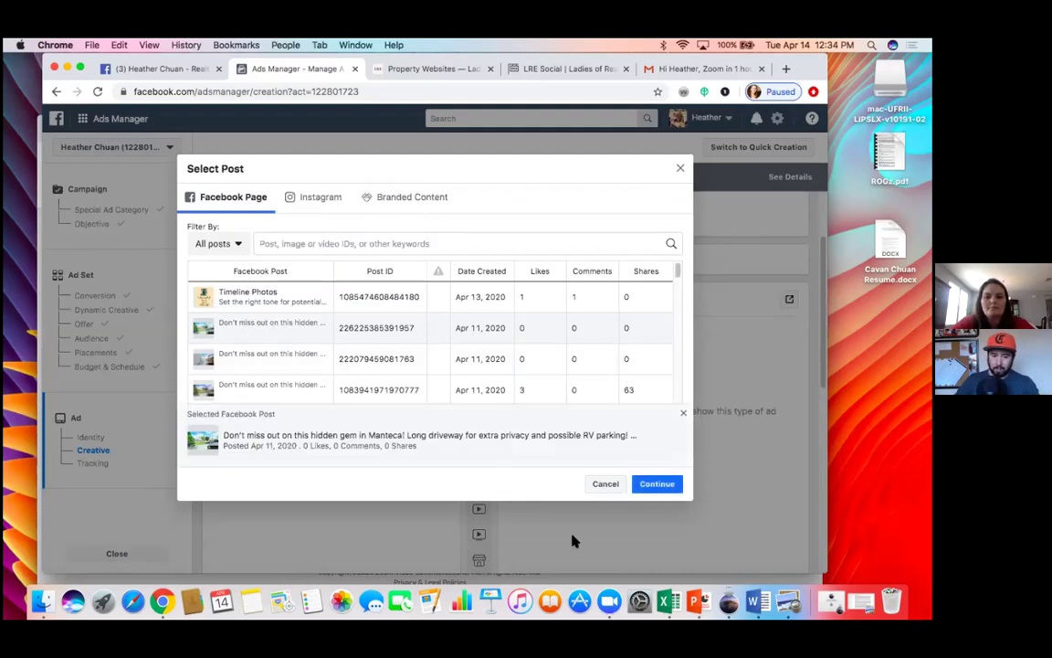
{"action": "left_click", "coordinate": [650, 486]}
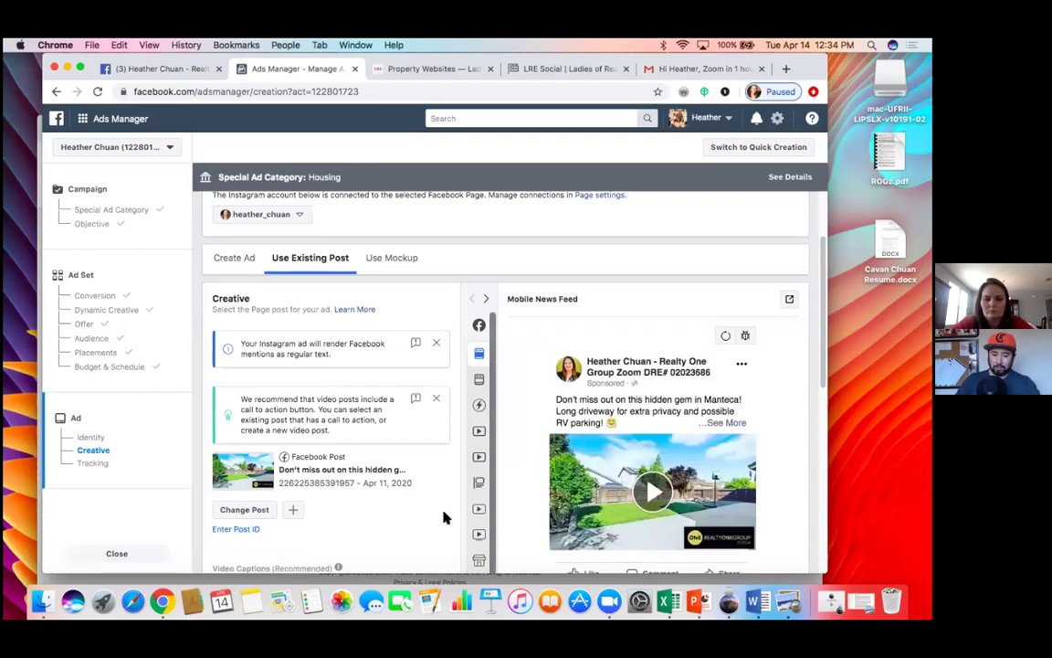
{"action": "scroll", "coordinate": [445, 517], "scroll_direction": "down", "scroll_amount": 8}
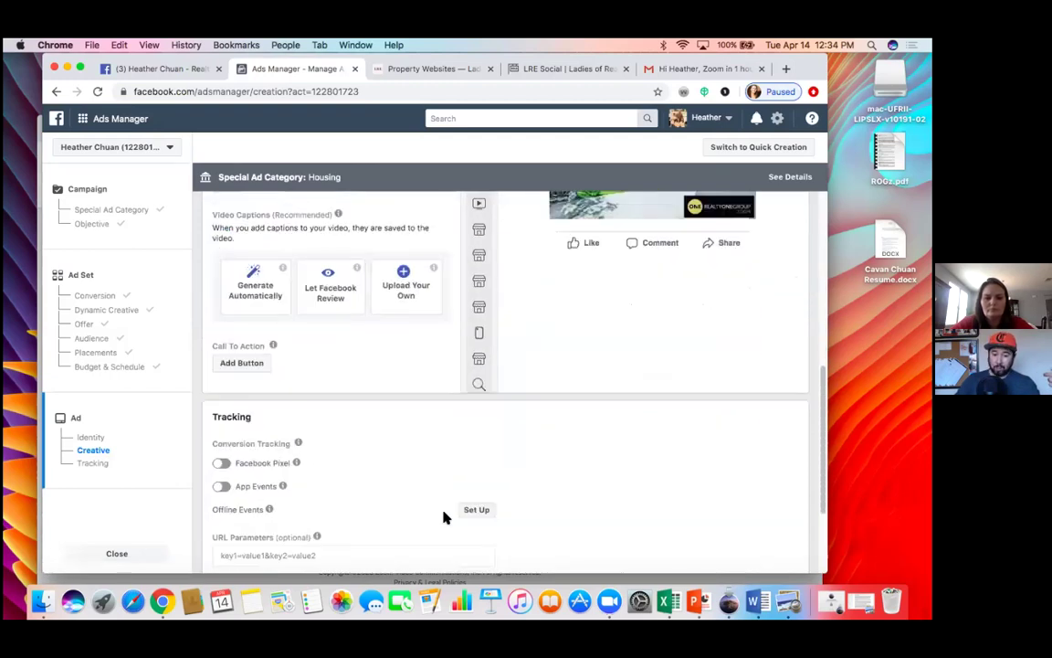
{"action": "scroll", "coordinate": [445, 517], "scroll_direction": "up", "scroll_amount": 5}
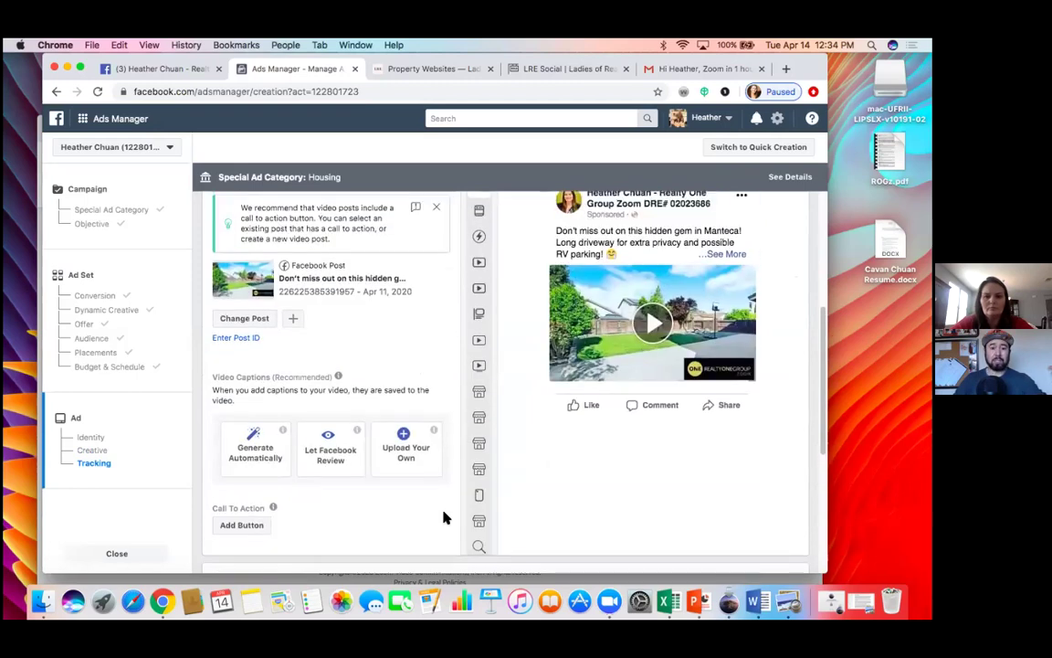
{"action": "scroll", "coordinate": [445, 517], "scroll_direction": "up", "scroll_amount": 1}
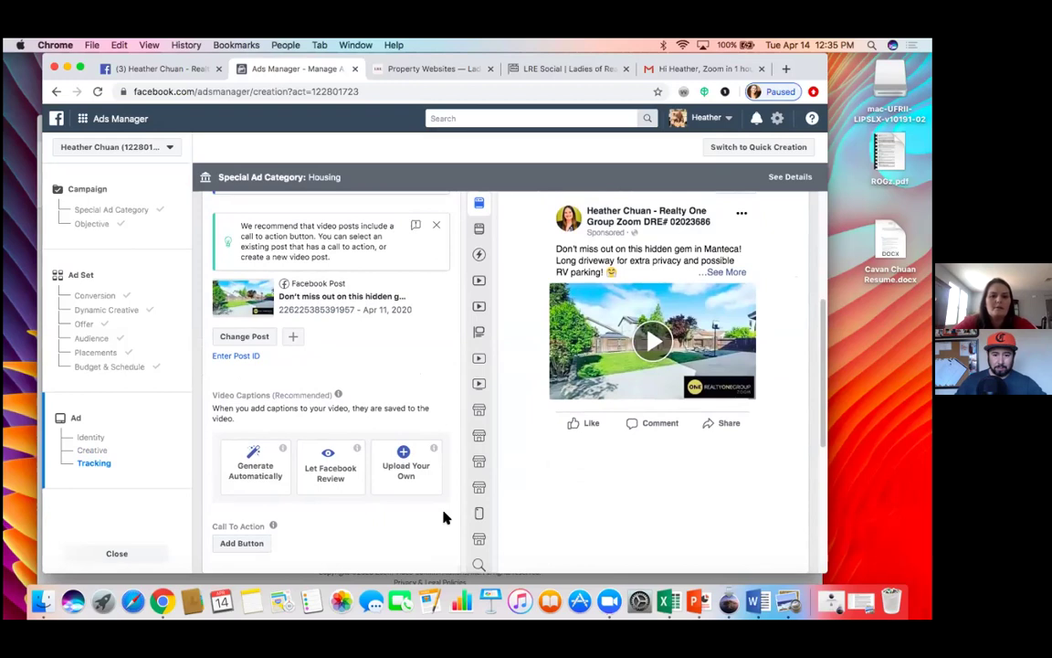
{"action": "left_click", "coordinate": [84, 121]}
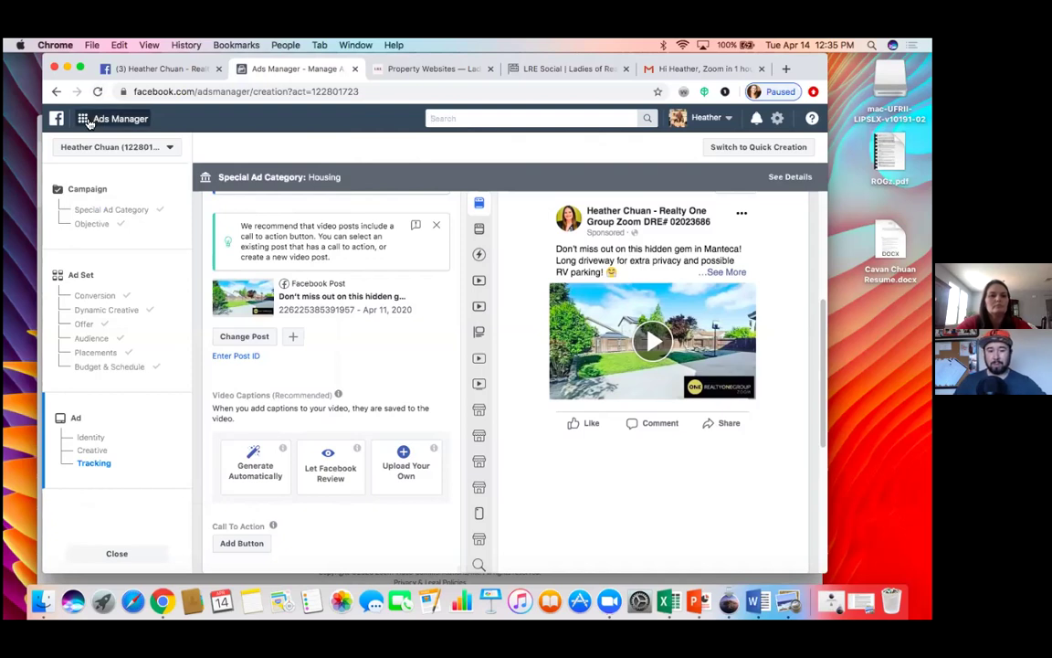
Step: Search Ads Manager for 'pixel' and open the Pixels tool in Events Manager
{"action": "type", "text": "pixel"}
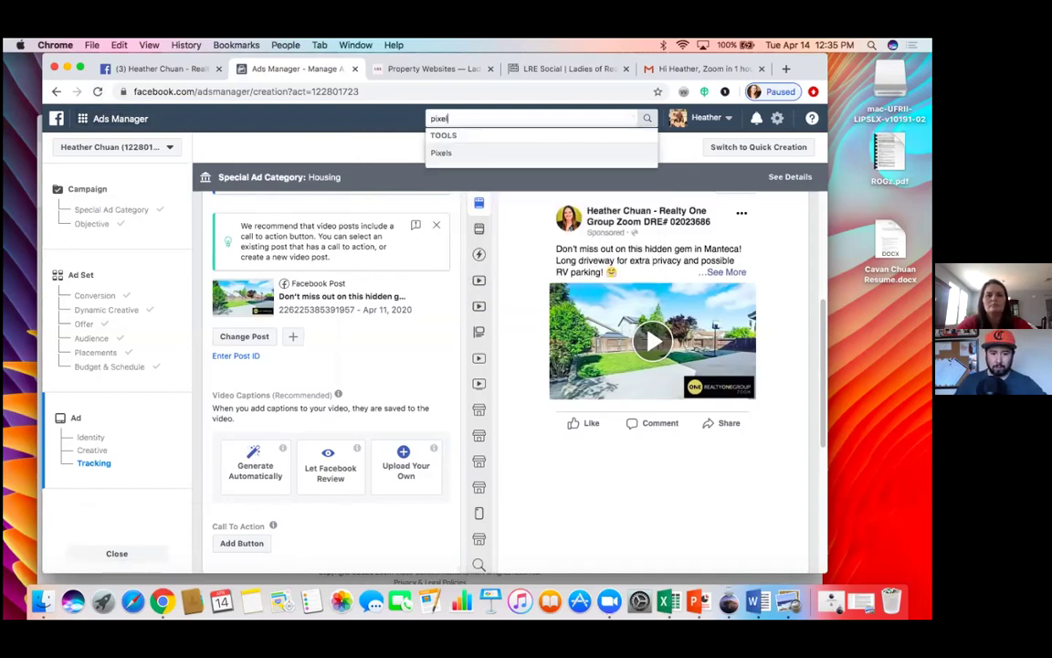
{"action": "key", "text": "Return"}
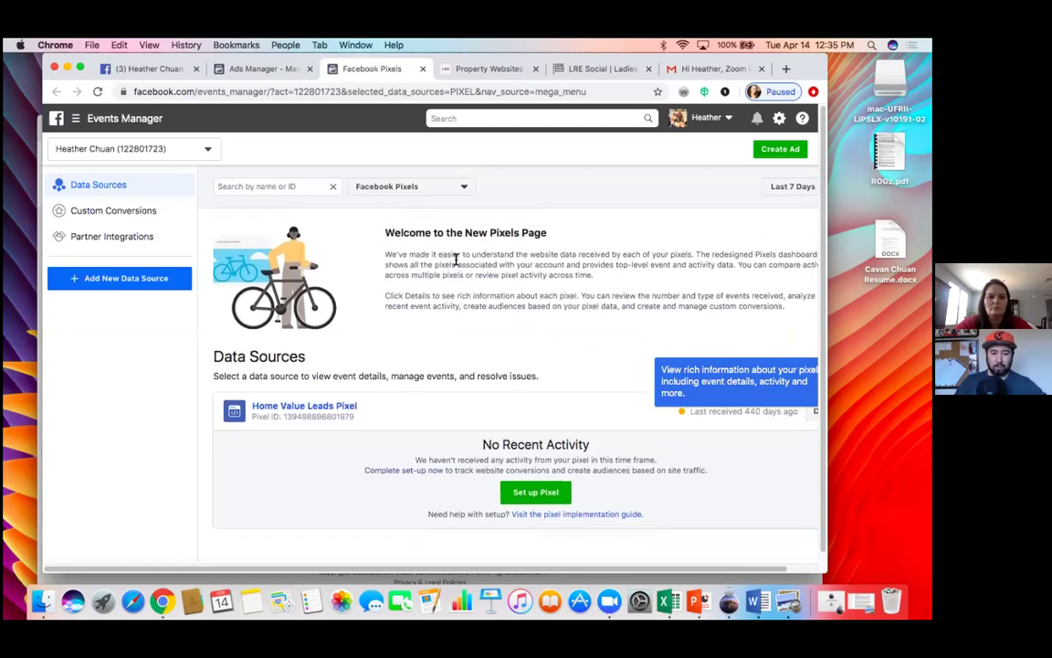
Step: Open Home Value Leads Pixel and choose Set Up > Install Pixel
{"action": "left_click", "coordinate": [313, 412]}
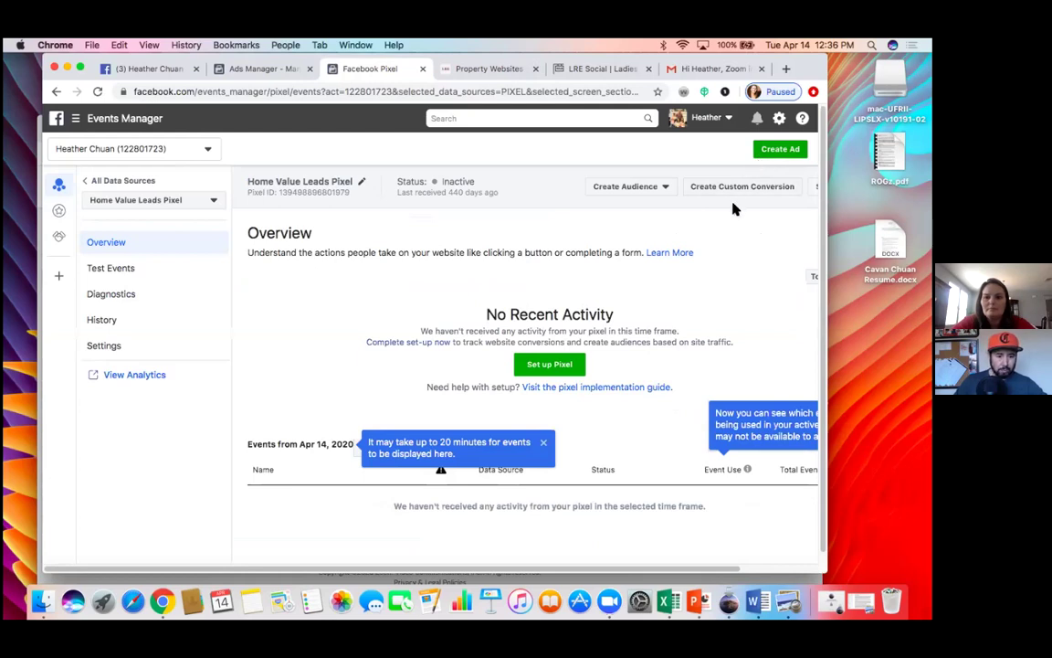
{"action": "scroll", "coordinate": [728, 218], "scroll_direction": "down", "scroll_amount": 2}
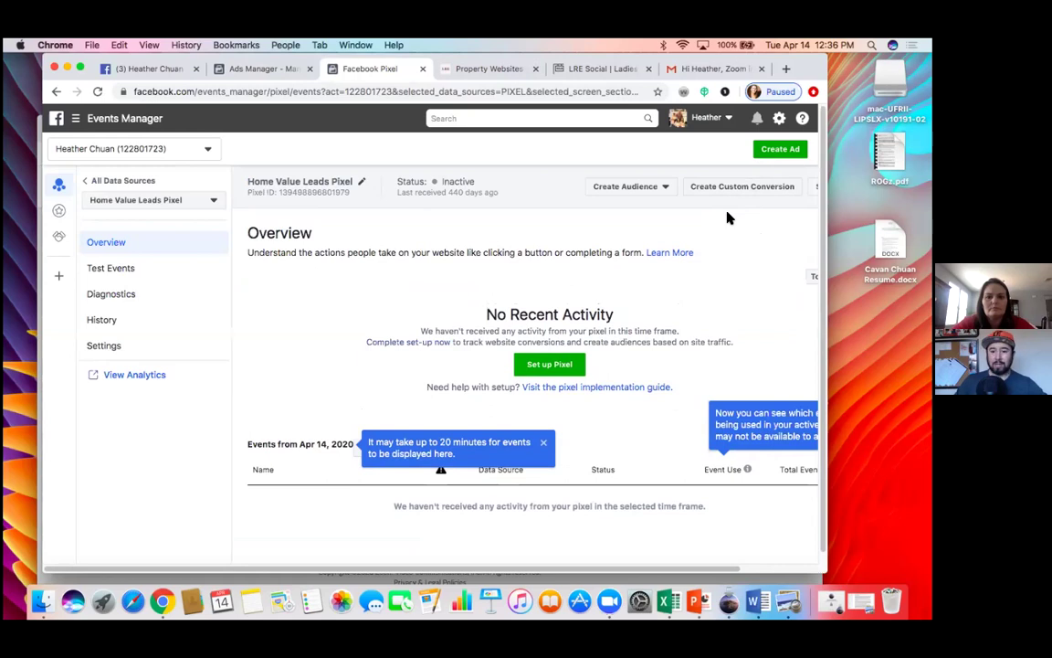
{"action": "scroll", "coordinate": [728, 218], "scroll_direction": "right", "scroll_amount": 4}
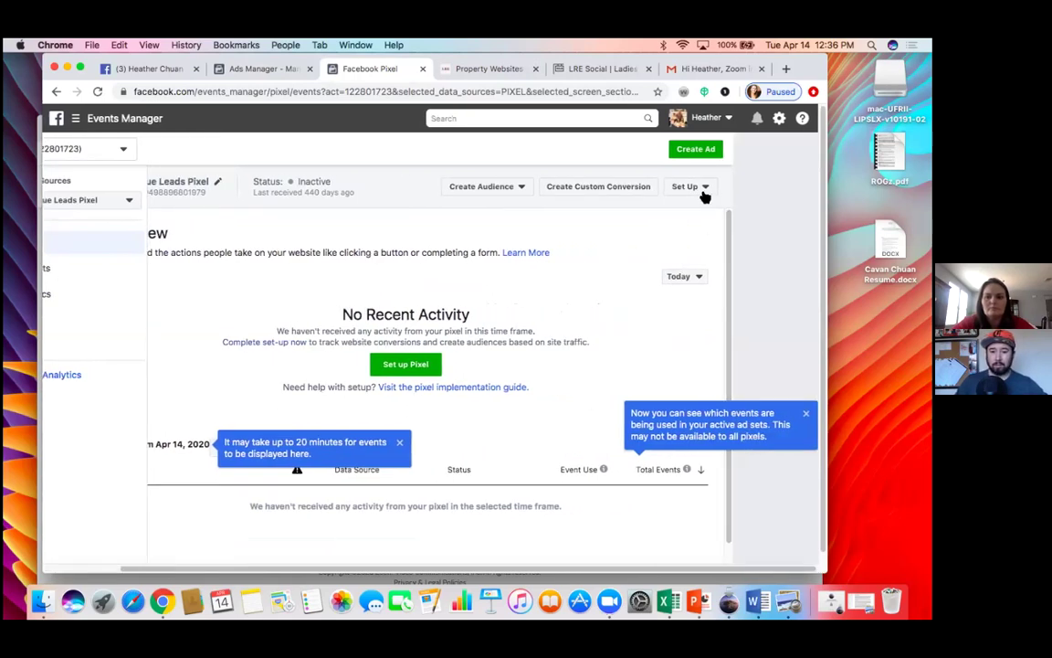
{"action": "left_click", "coordinate": [705, 196]}
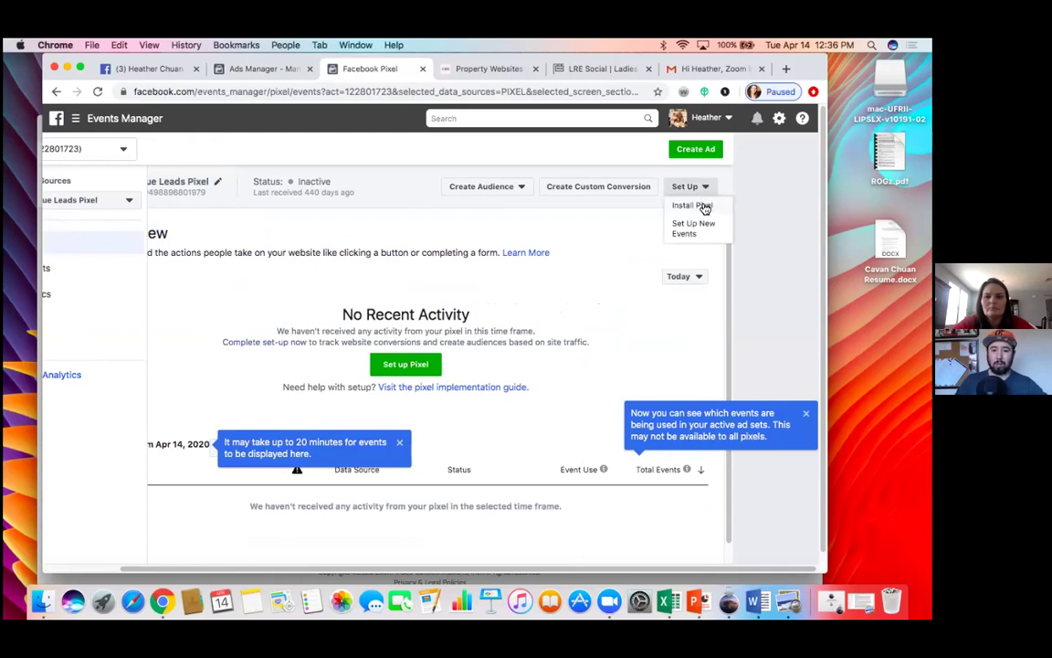
{"action": "left_click", "coordinate": [691, 205]}
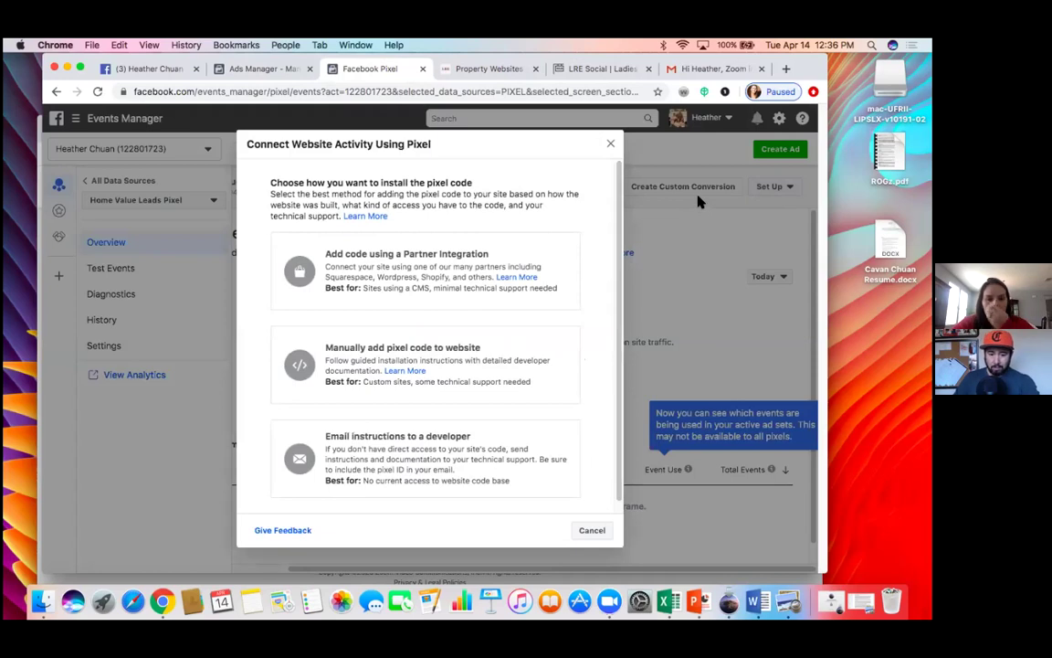
Step: Copy the Home Value Leads Pixel base code for manual installation, then close the Install Pixel dialog
{"action": "left_click", "coordinate": [411, 355]}
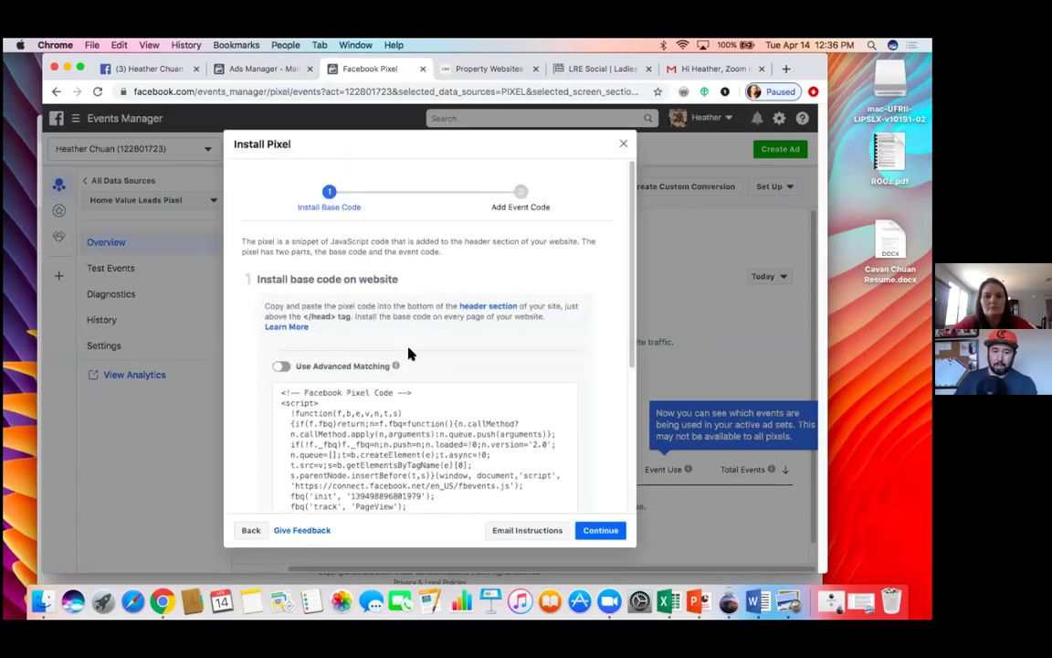
{"action": "scroll", "coordinate": [408, 354], "scroll_direction": "down", "scroll_amount": 5}
{"action": "left_click", "coordinate": [408, 354]}
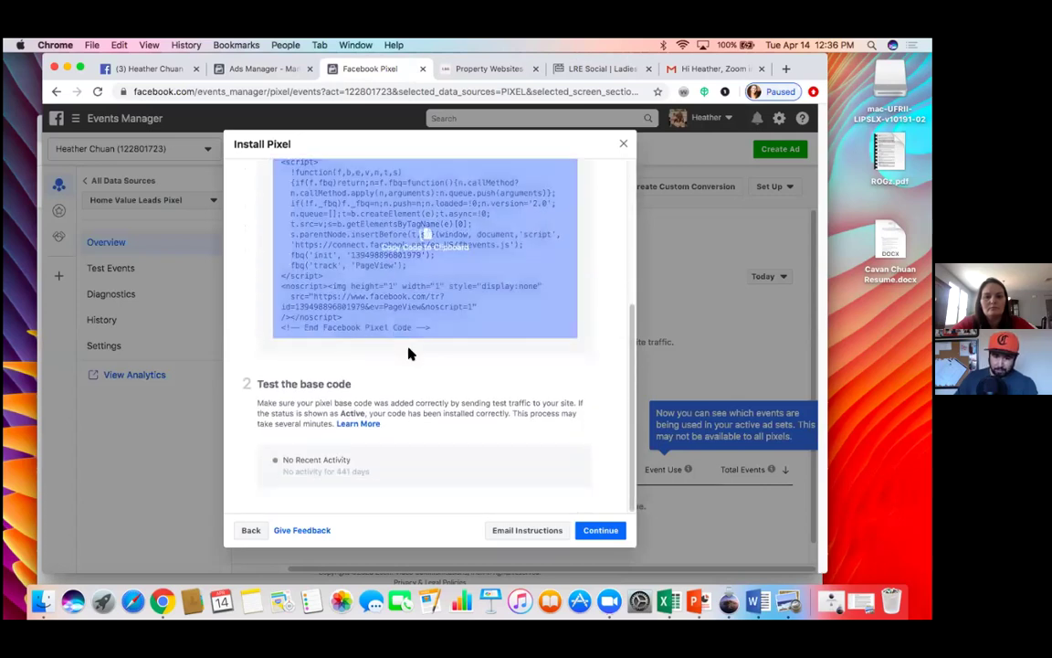
{"action": "left_click", "coordinate": [387, 330]}
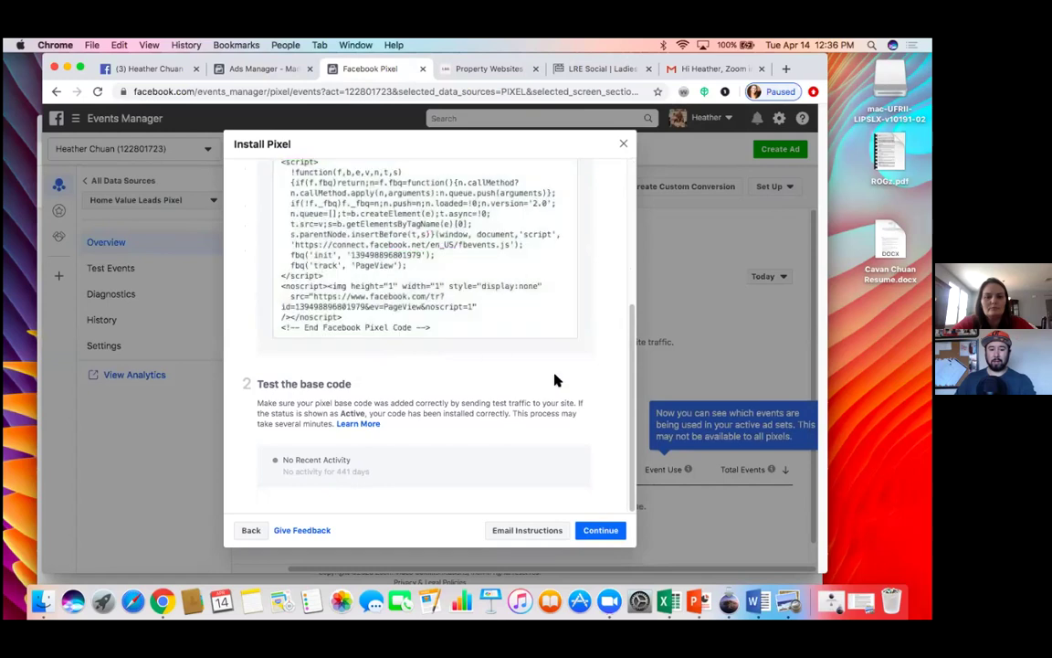
{"action": "scroll", "coordinate": [601, 365], "scroll_direction": "up", "scroll_amount": 5}
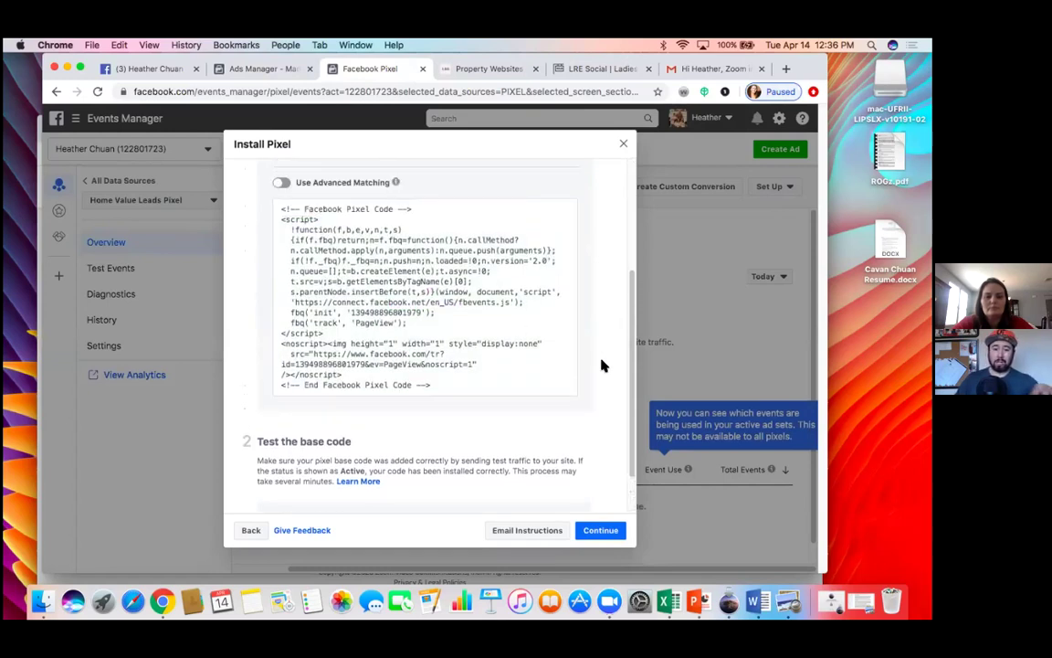
{"action": "scroll", "coordinate": [602, 365], "scroll_direction": "down", "scroll_amount": 3}
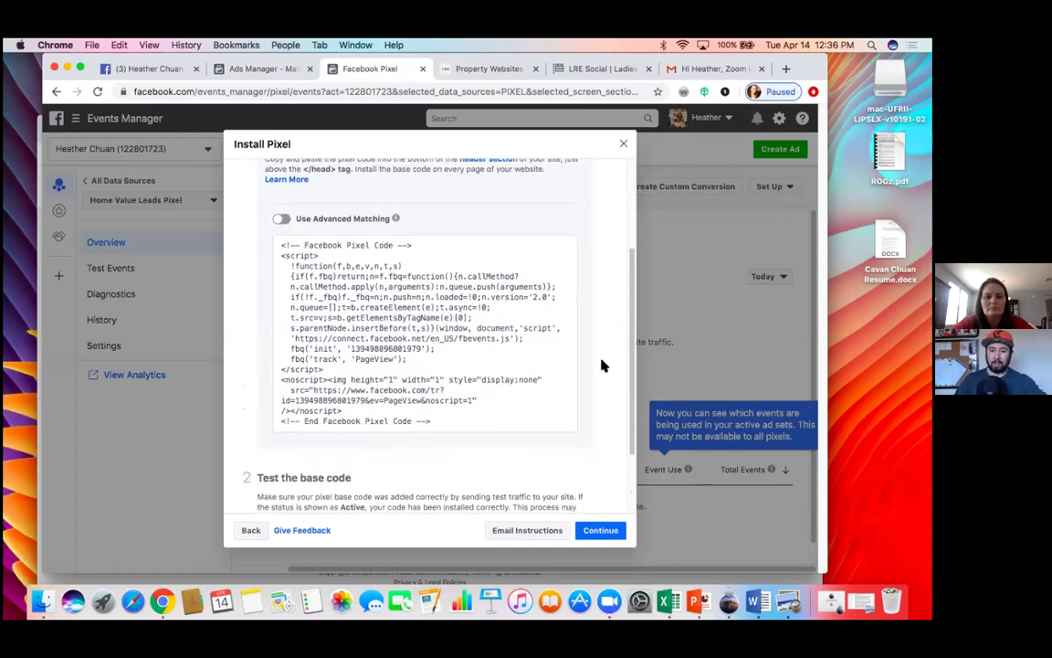
{"action": "scroll", "coordinate": [602, 365], "scroll_direction": "down", "scroll_amount": 3}
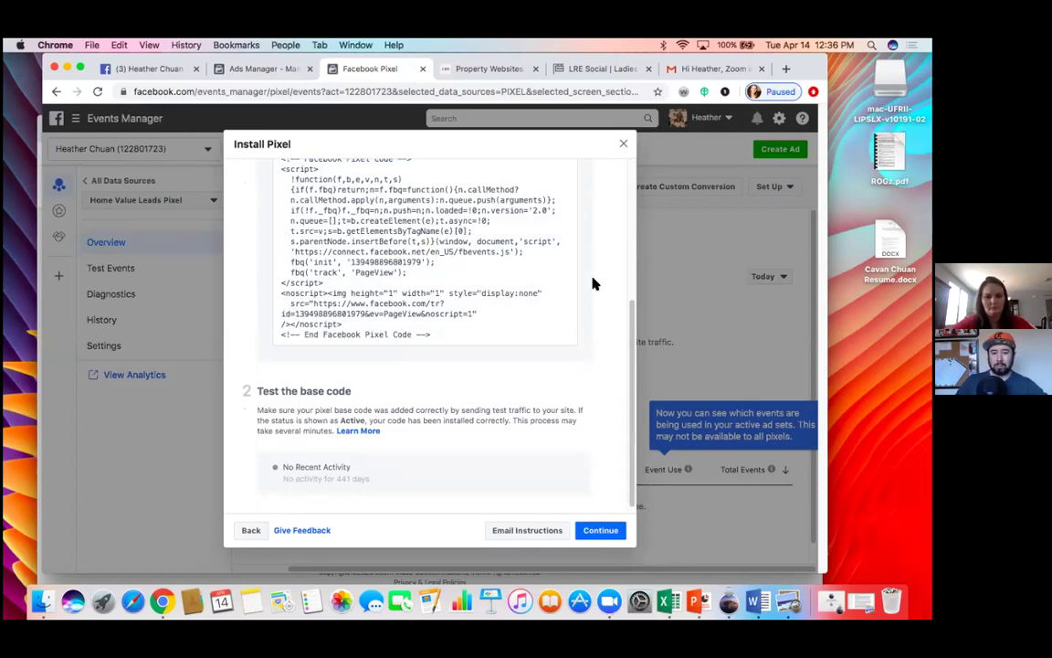
{"action": "left_click", "coordinate": [468, 283]}
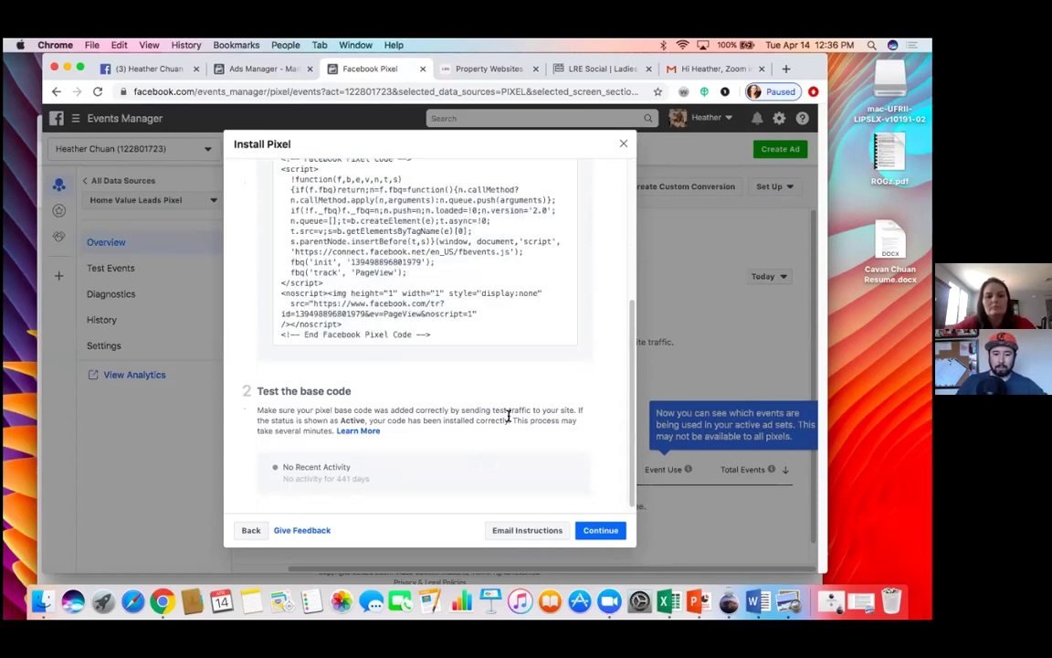
{"action": "left_click", "coordinate": [624, 144]}
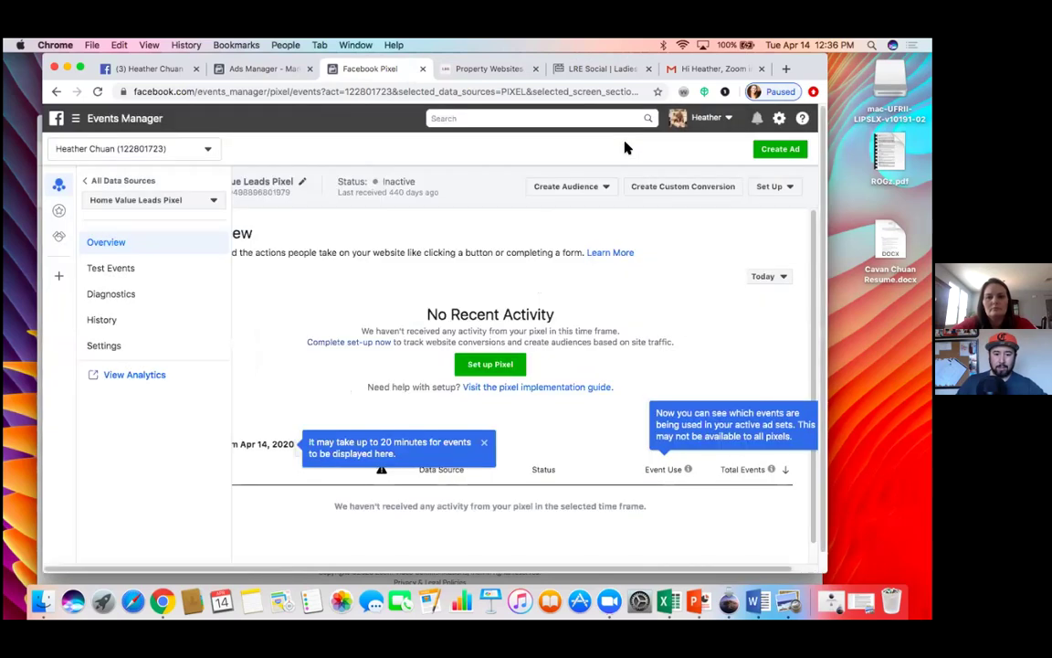
Step: Bring up the Email Pixel Code form for a developer and look through it
{"action": "scroll", "coordinate": [697, 289], "scroll_direction": "right", "scroll_amount": 2}
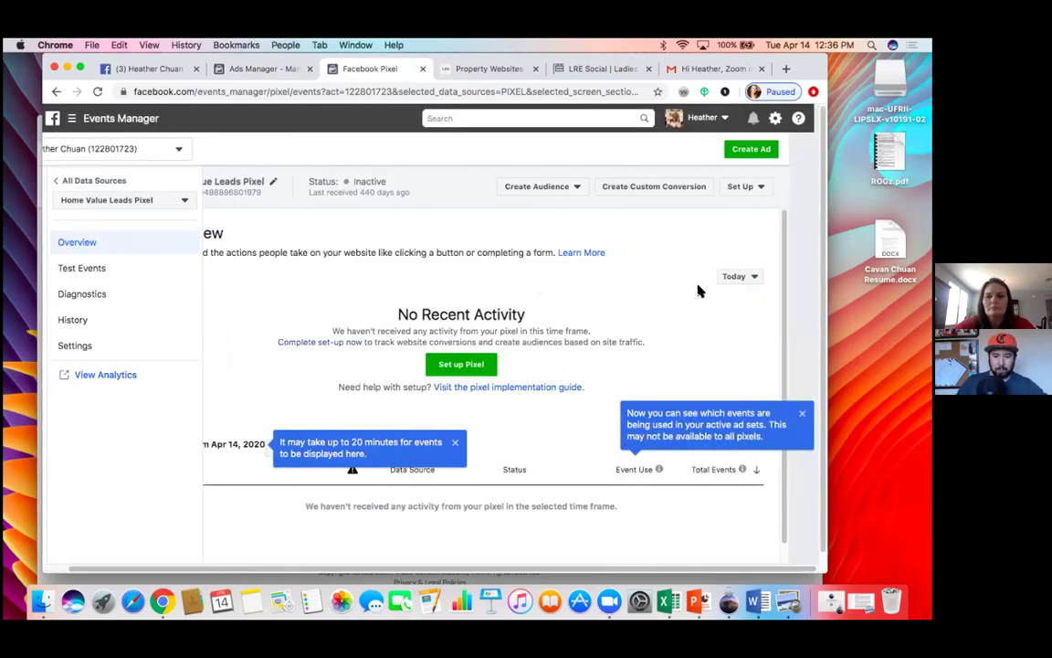
{"action": "left_click", "coordinate": [753, 187]}
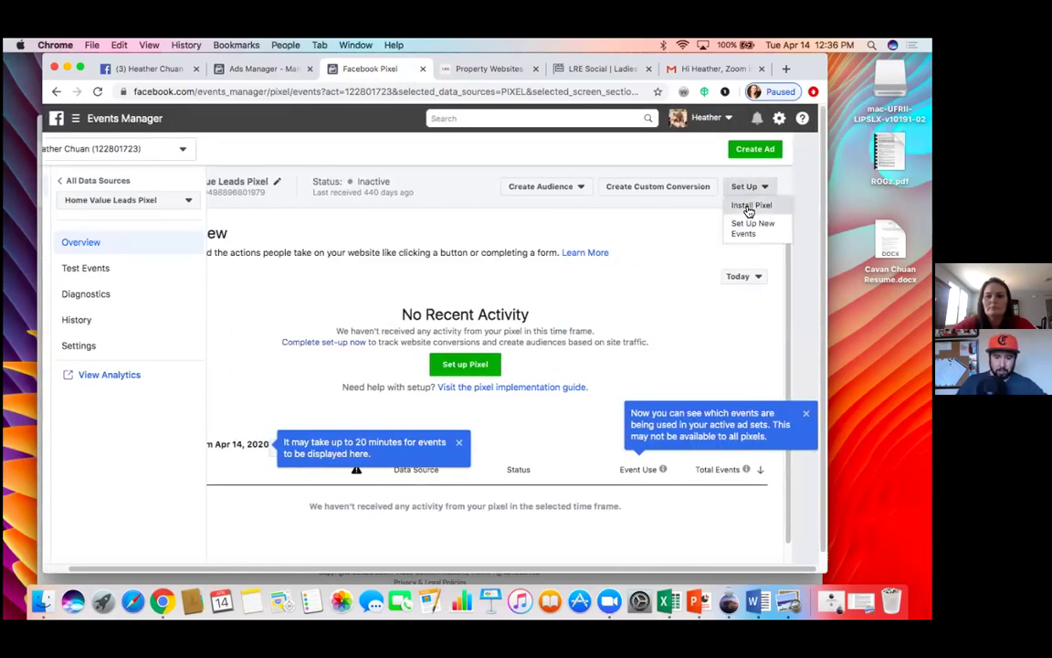
{"action": "left_click", "coordinate": [750, 206]}
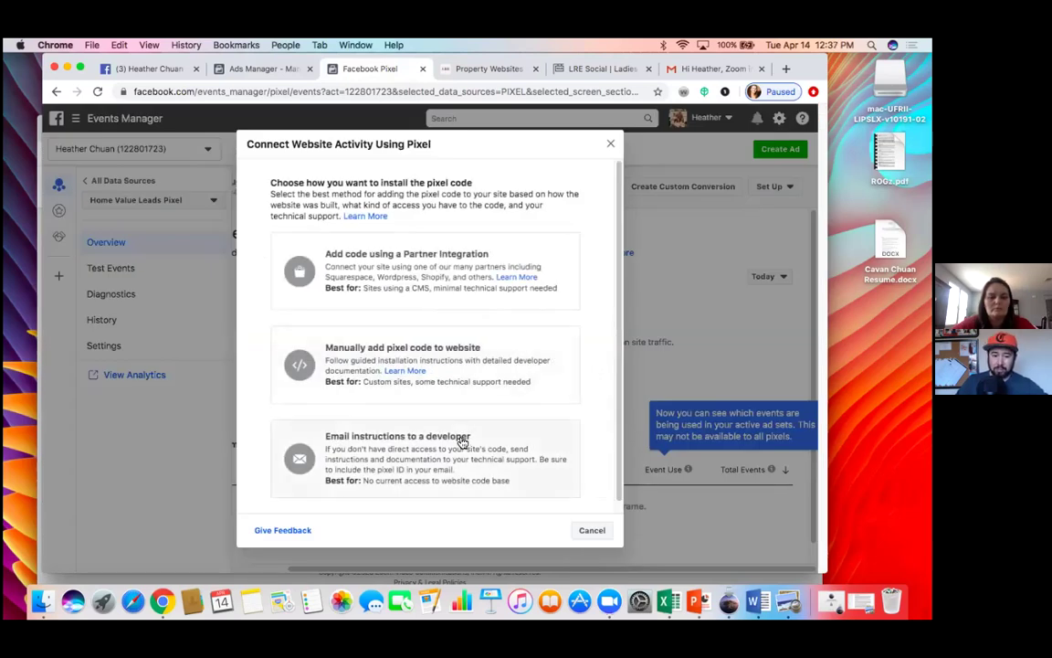
{"action": "left_click", "coordinate": [463, 441]}
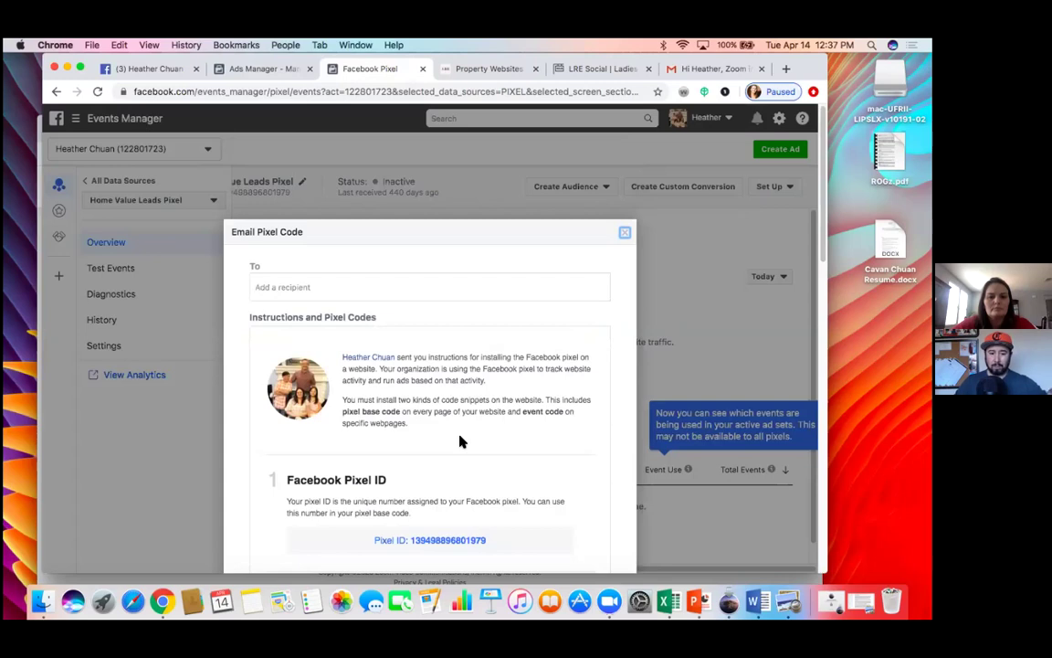
{"action": "scroll", "coordinate": [461, 442], "scroll_direction": "down", "scroll_amount": 3}
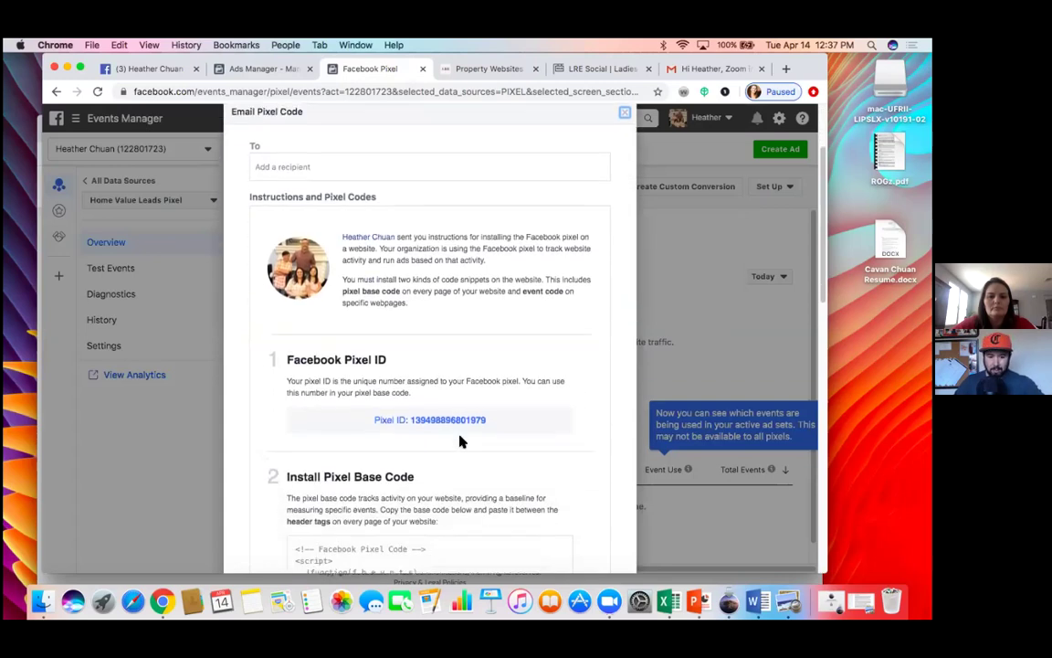
{"action": "scroll", "coordinate": [461, 442], "scroll_direction": "down", "scroll_amount": 2}
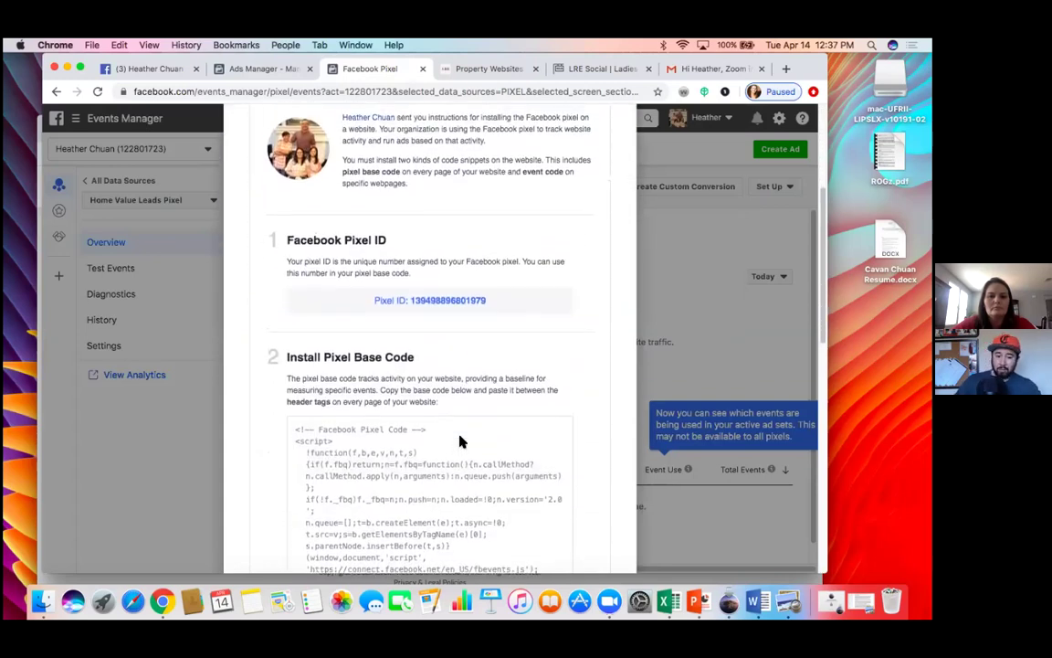
{"action": "scroll", "coordinate": [461, 441], "scroll_direction": "up", "scroll_amount": 3}
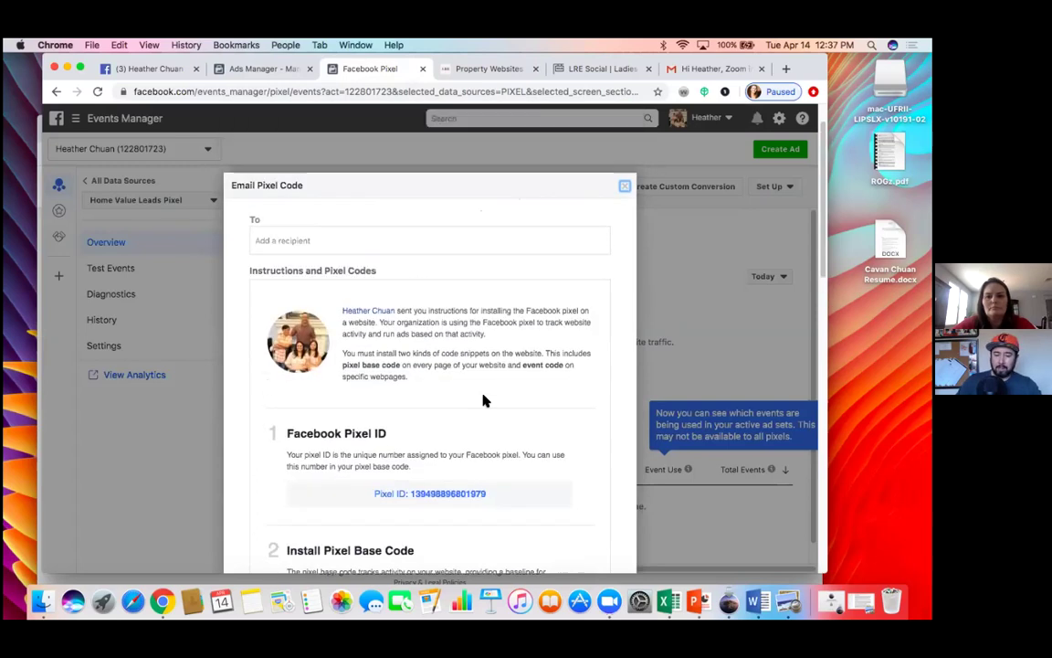
Step: Close the email form and bookmark the Home Value Leads Pixel overview page
{"action": "left_click", "coordinate": [624, 187]}
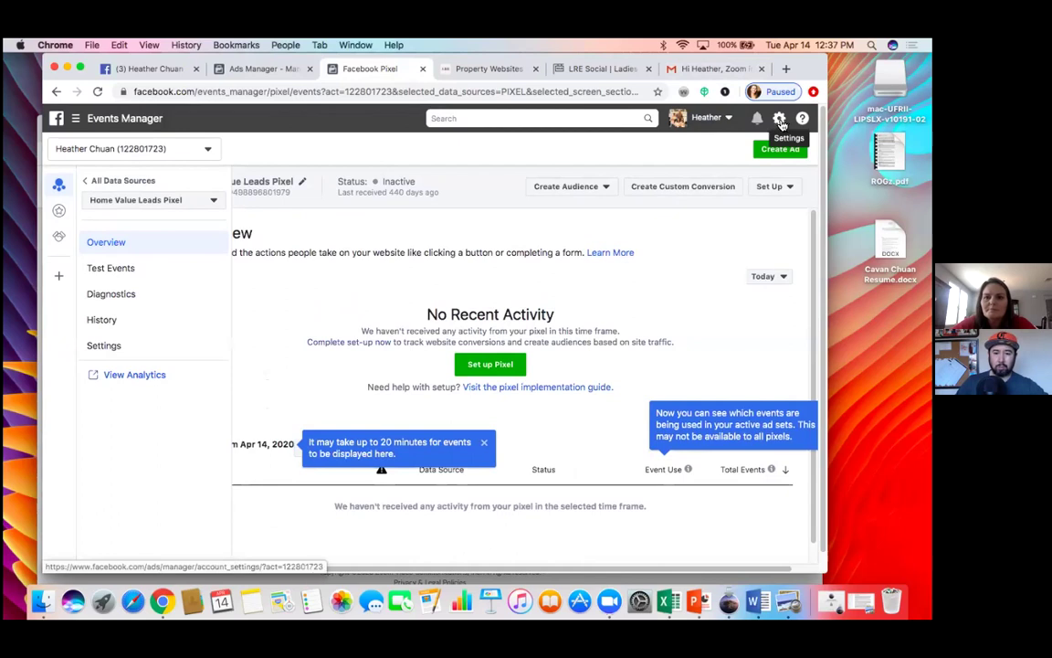
{"action": "left_click", "coordinate": [658, 92]}
{"action": "left_click", "coordinate": [634, 210]}
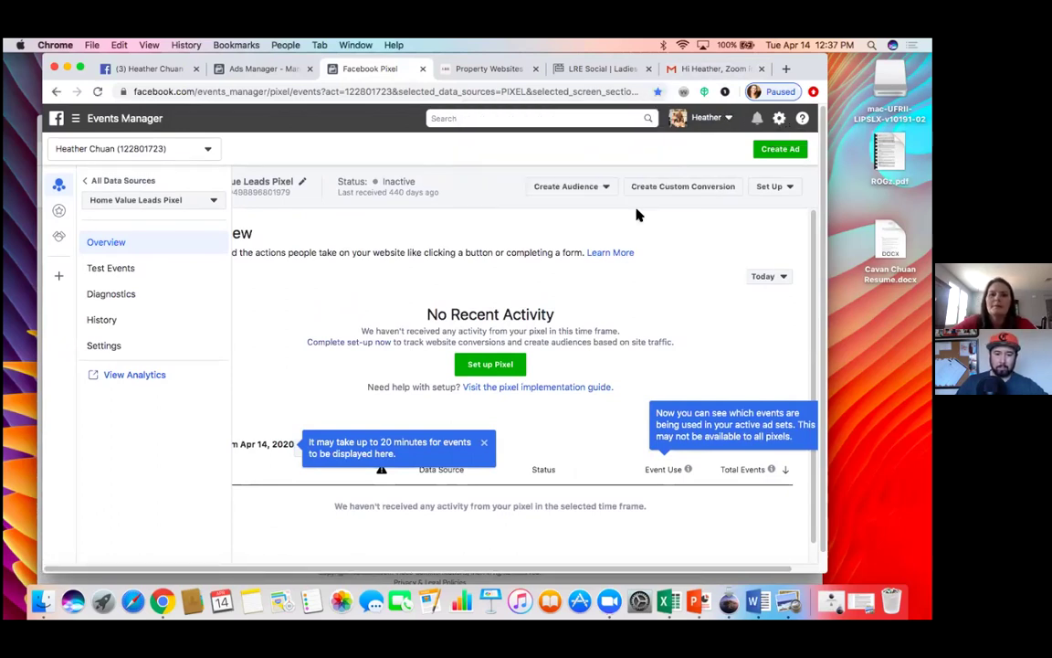